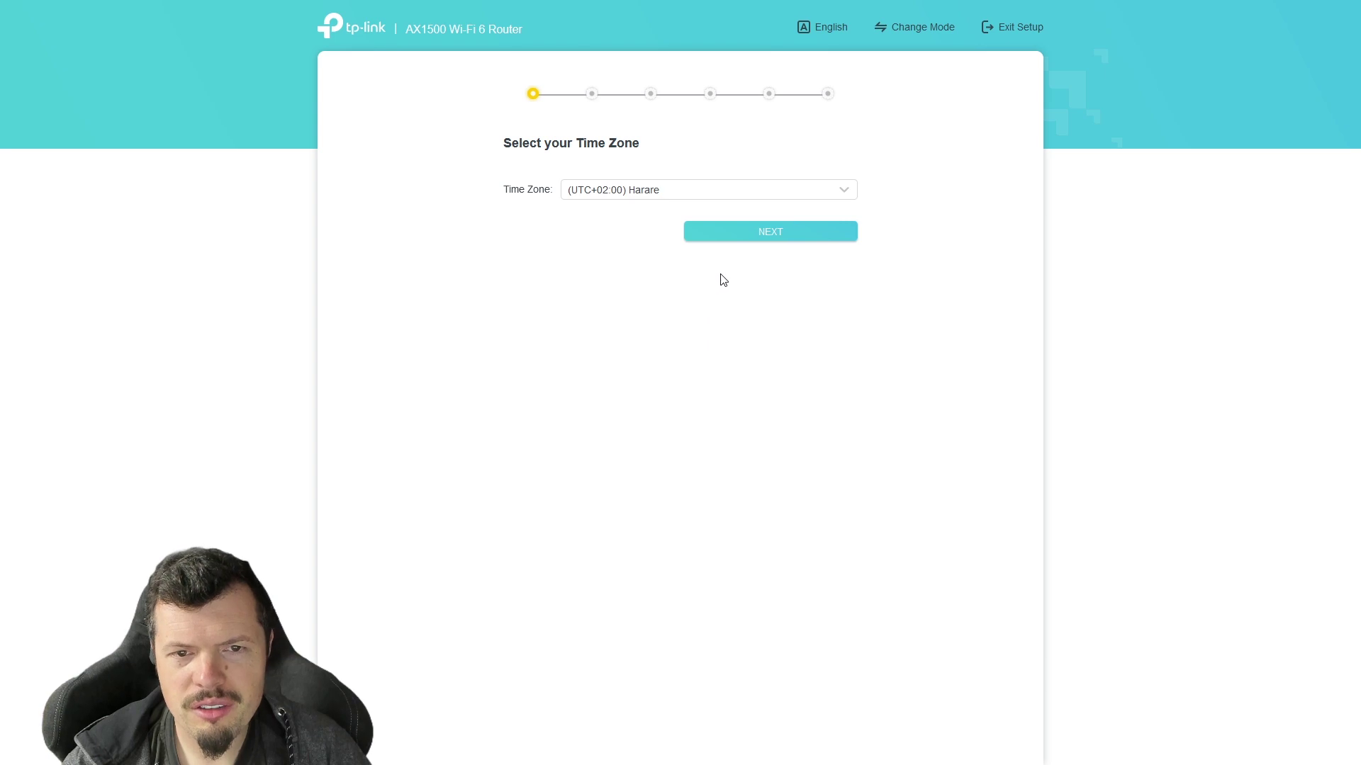
# Accept the Harare time zone, keep Dynamic IP and the default MAC address
pyautogui.click(741, 234)
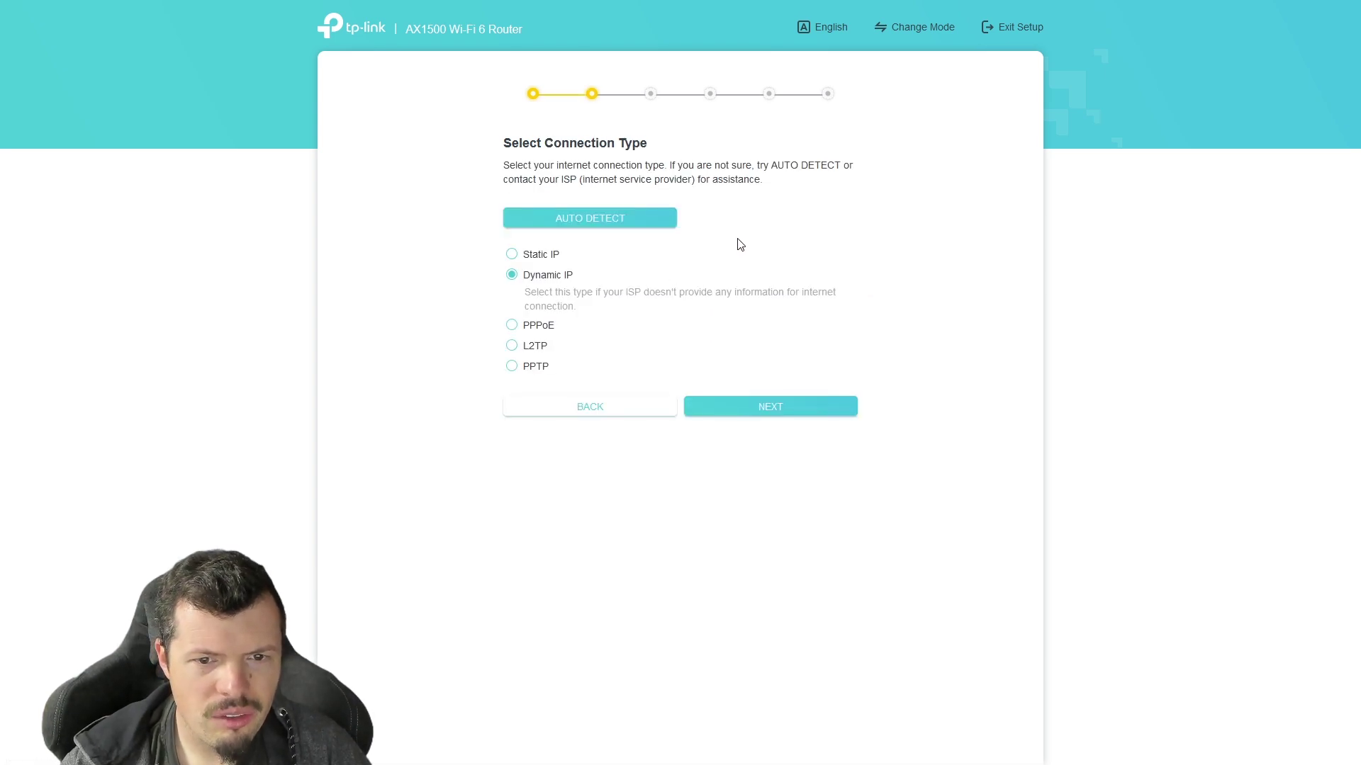
pyautogui.click(780, 416)
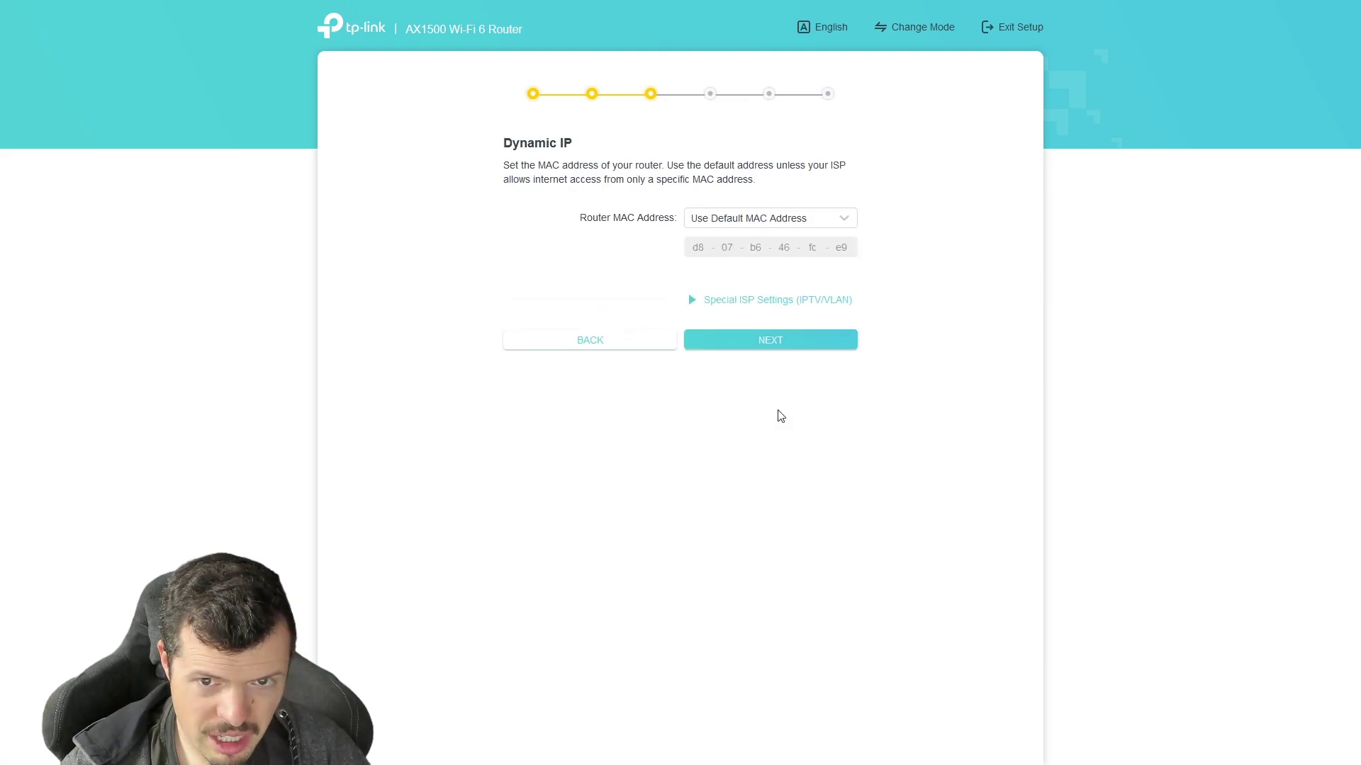
pyautogui.click(773, 214)
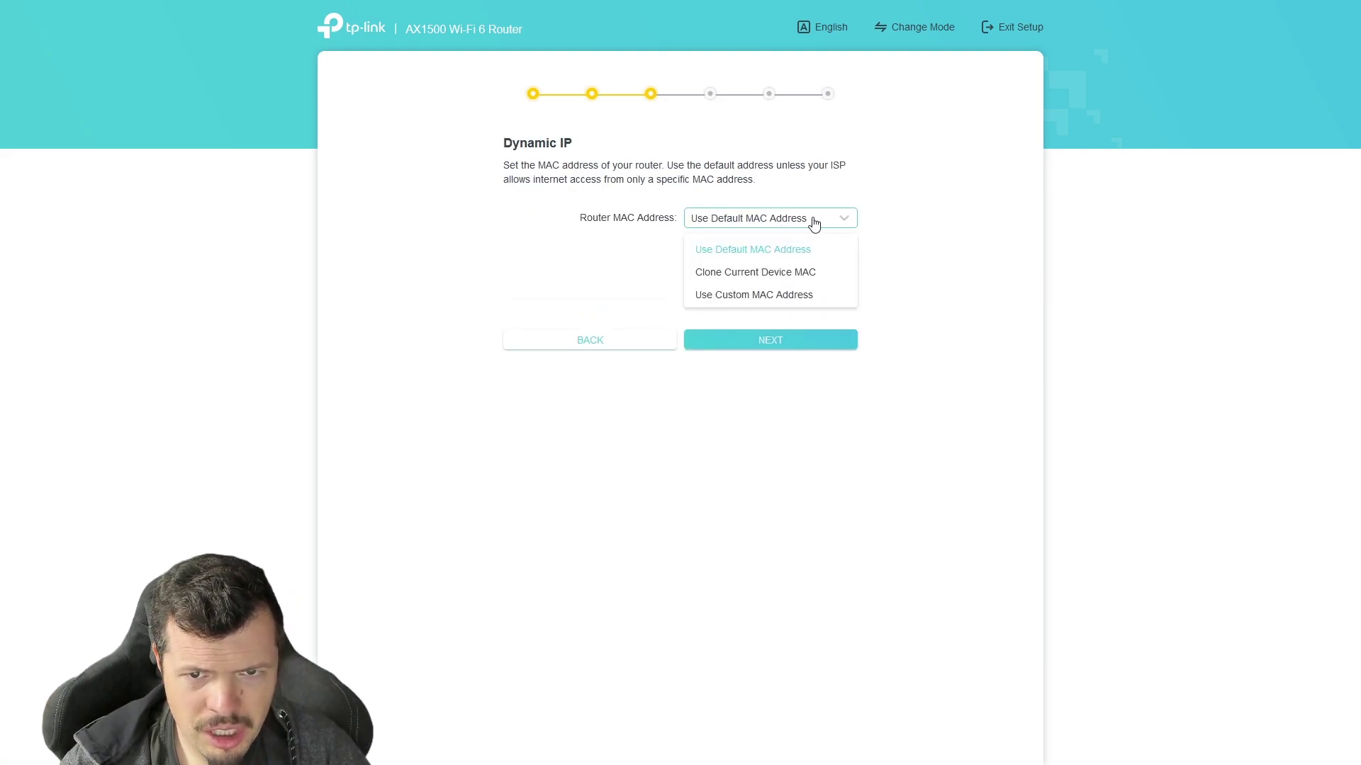
pyautogui.click(852, 245)
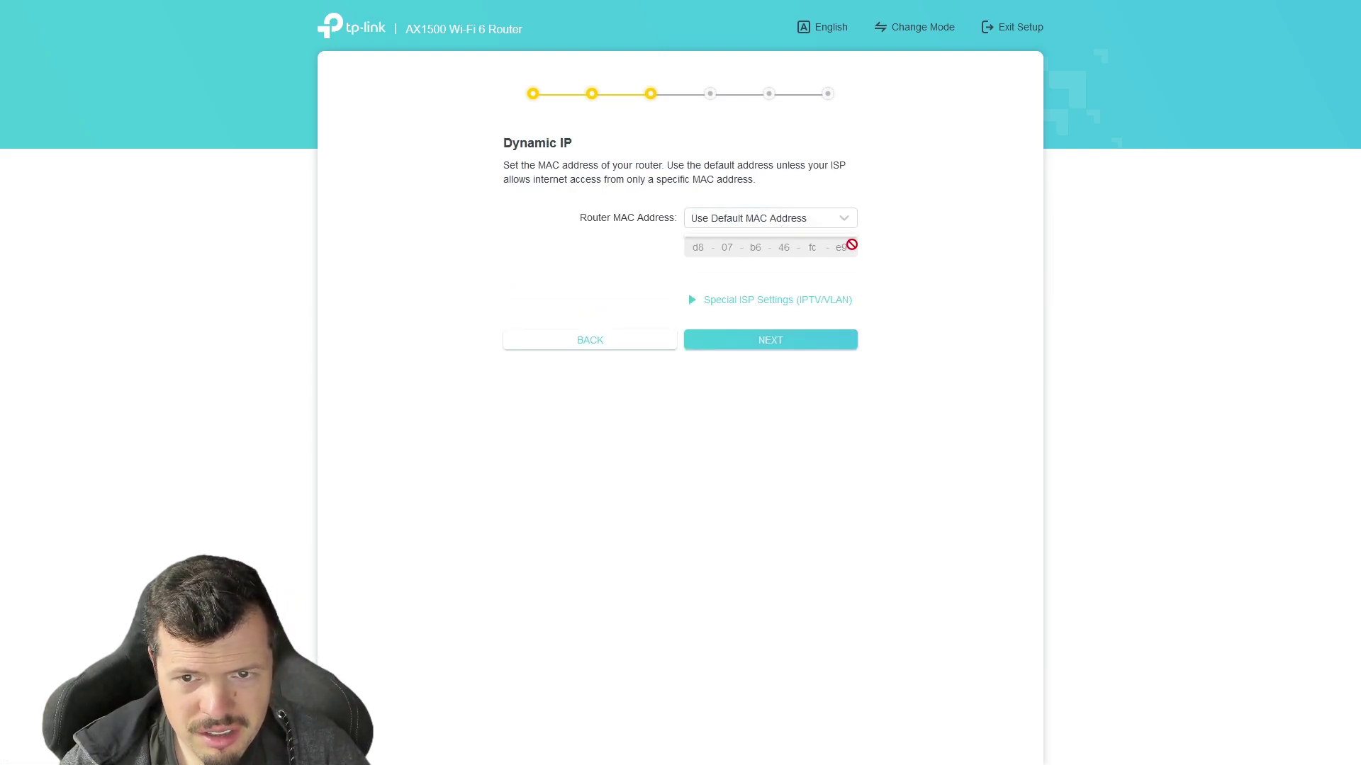
pyautogui.click(777, 348)
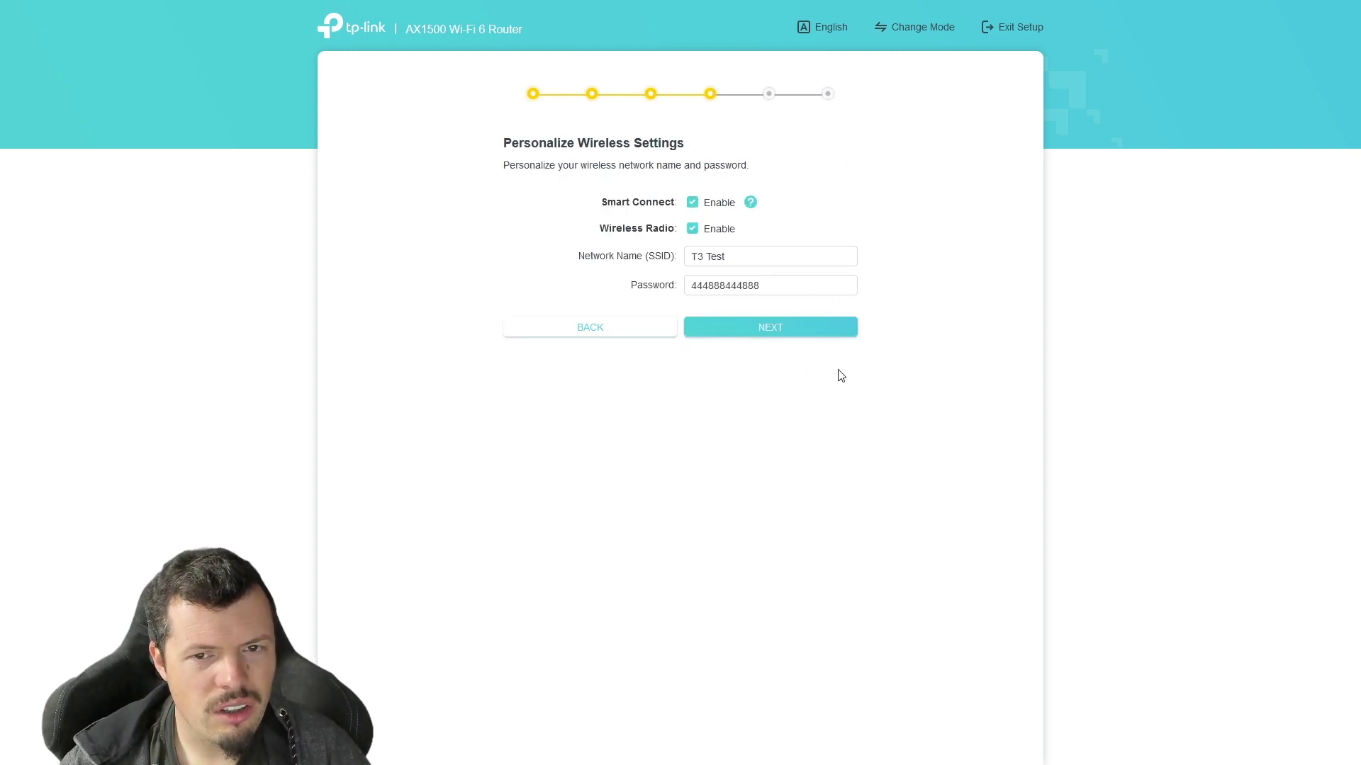
# Turn off Smart Connect, apply the wireless settings and review the 5GHz password
pyautogui.click(692, 205)
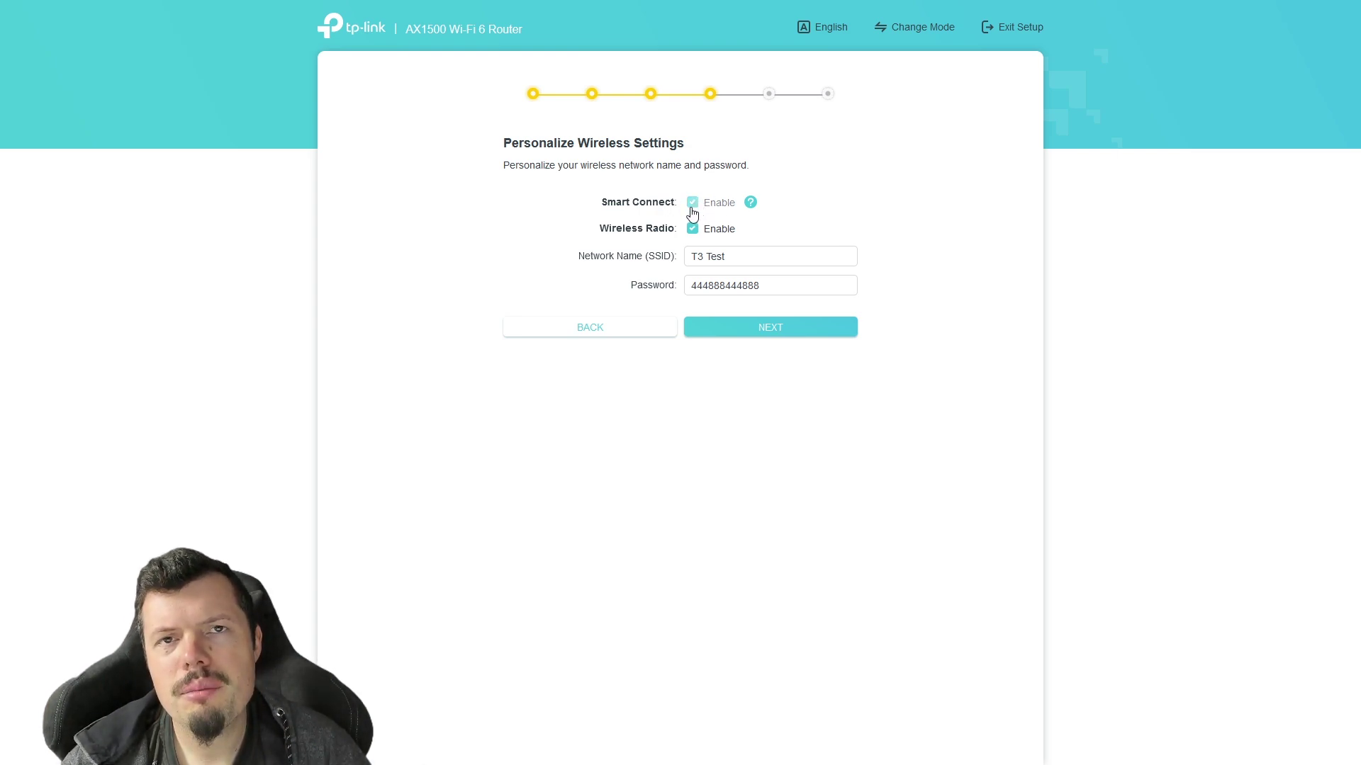
pyautogui.click(692, 210)
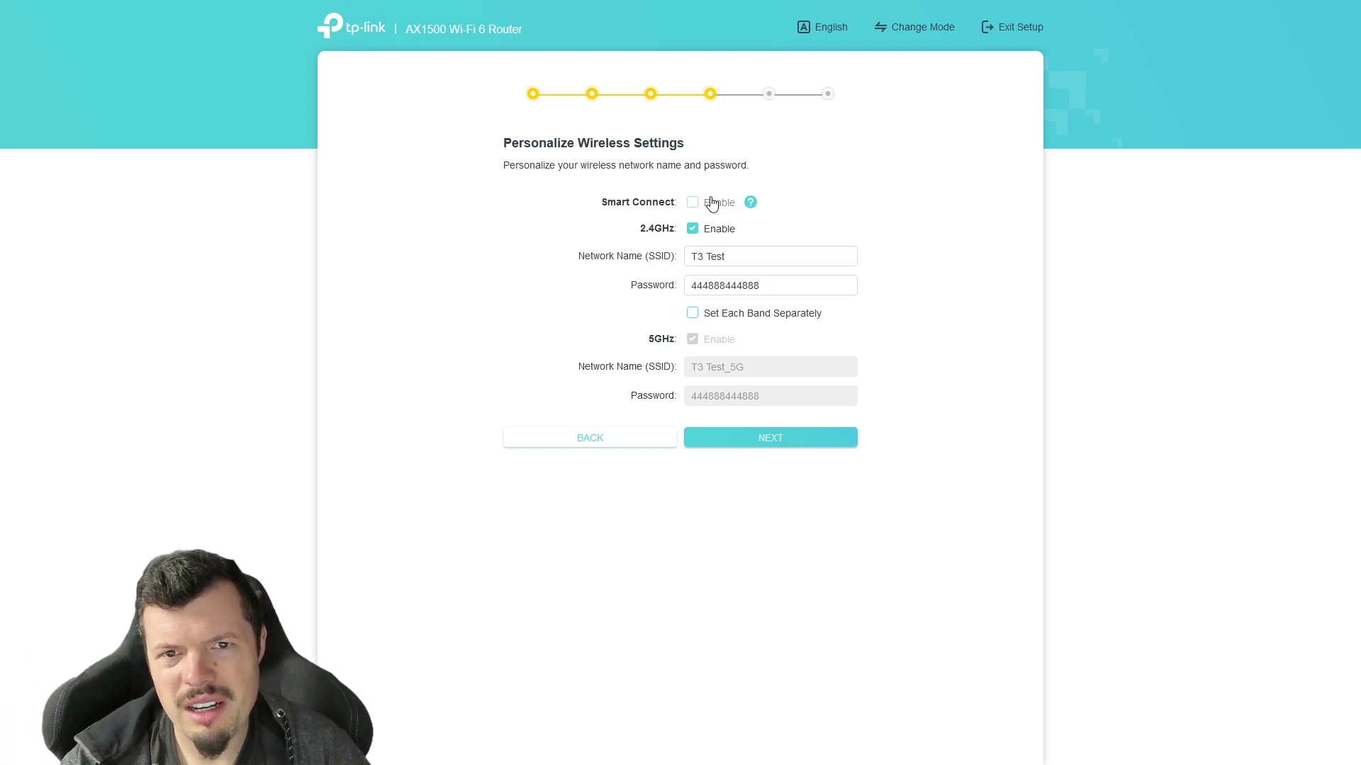
pyautogui.click(769, 444)
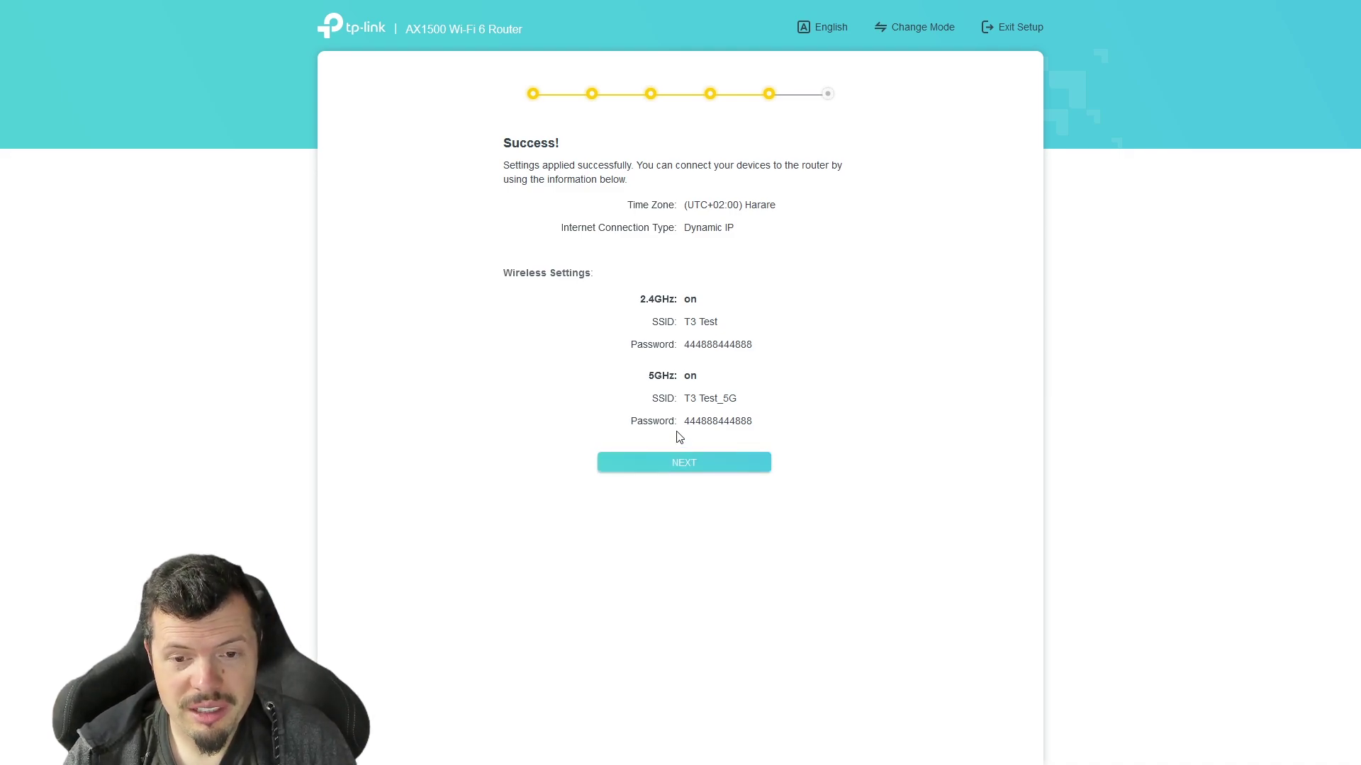
pyautogui.moveTo(683, 421); pyautogui.dragTo(782, 418)
pyautogui.click(783, 418)
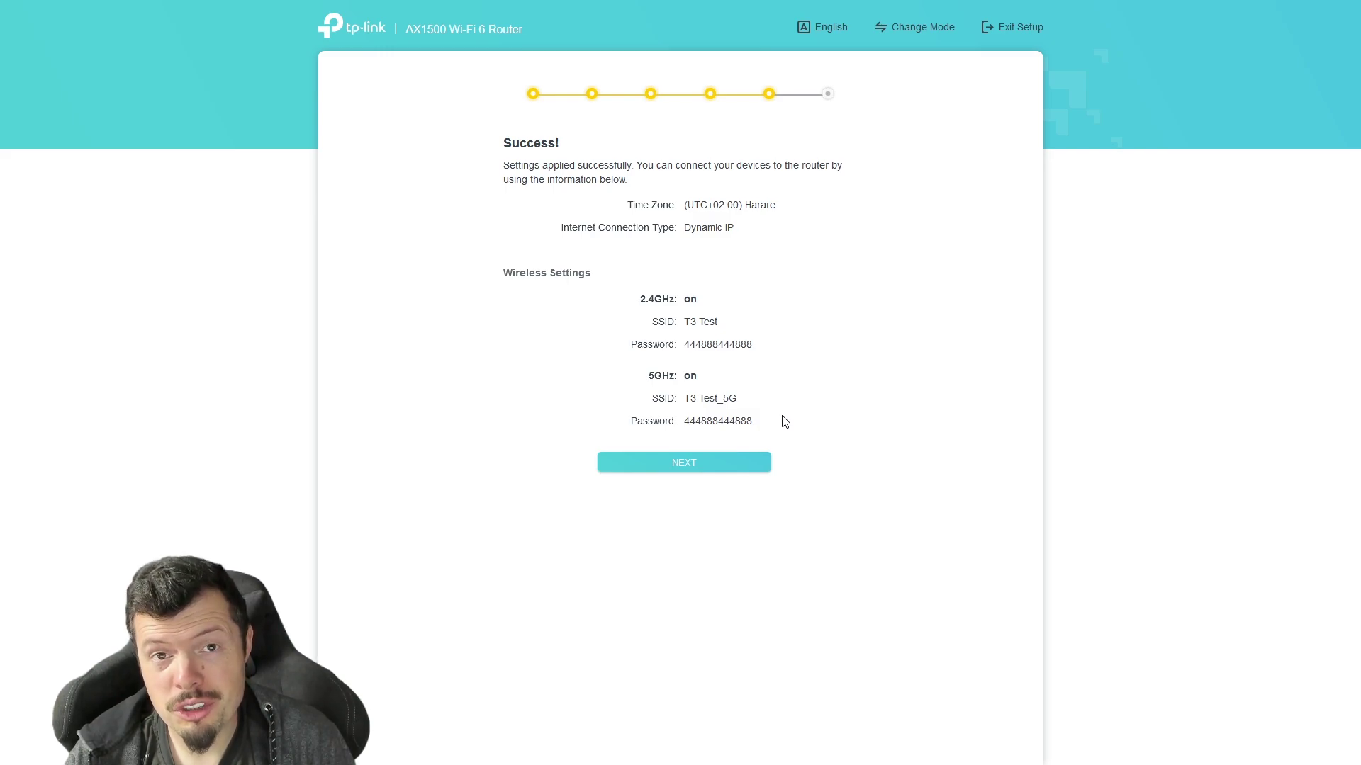
# Finish the summary, skip cloud sign-in and go to the Advanced area
pyautogui.click(713, 466)
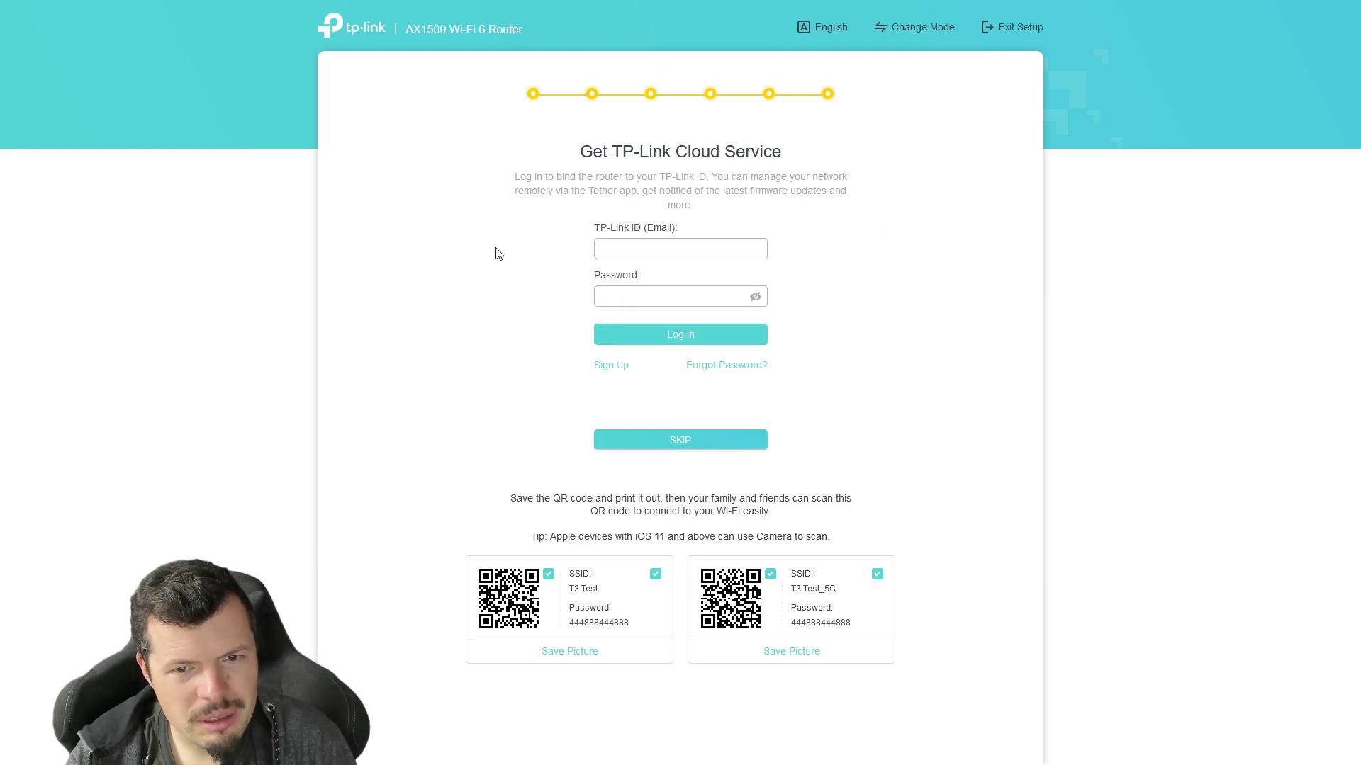
pyautogui.click(695, 448)
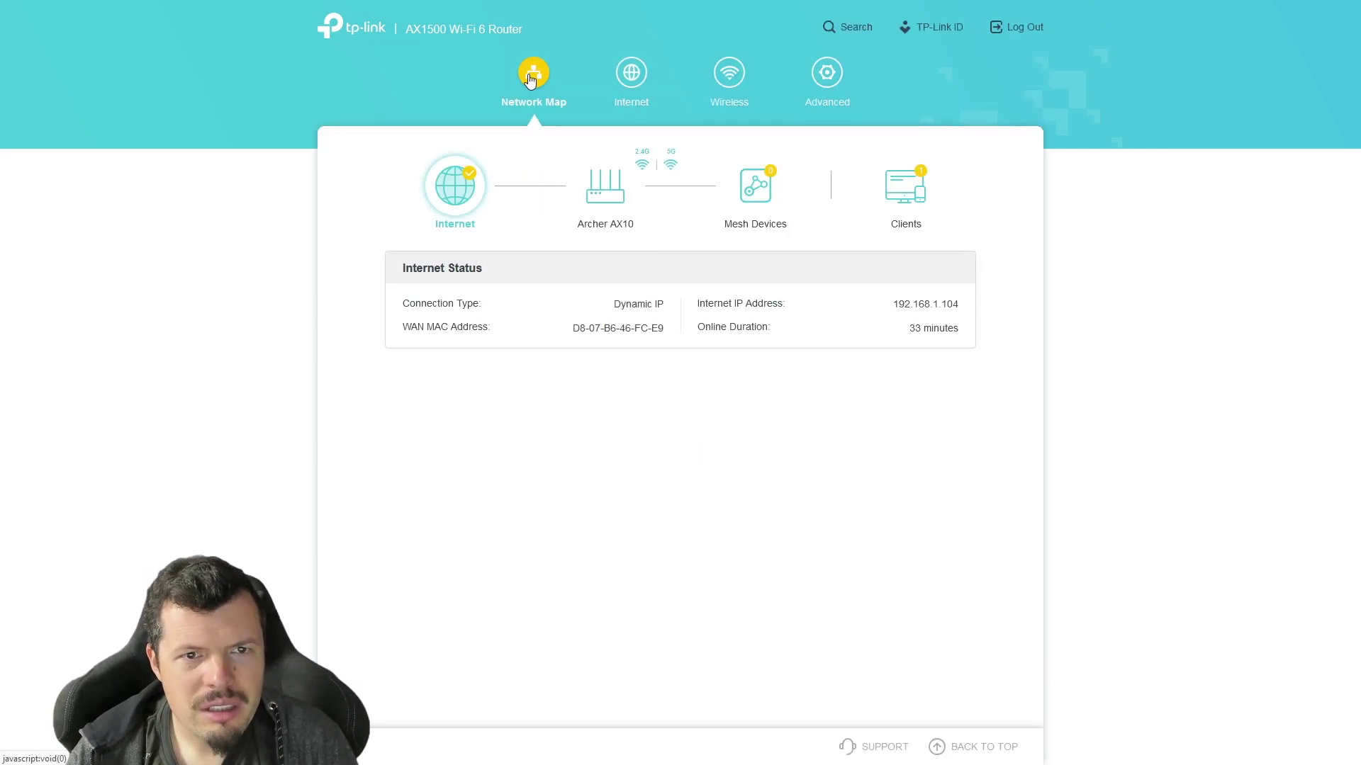
pyautogui.click(827, 72)
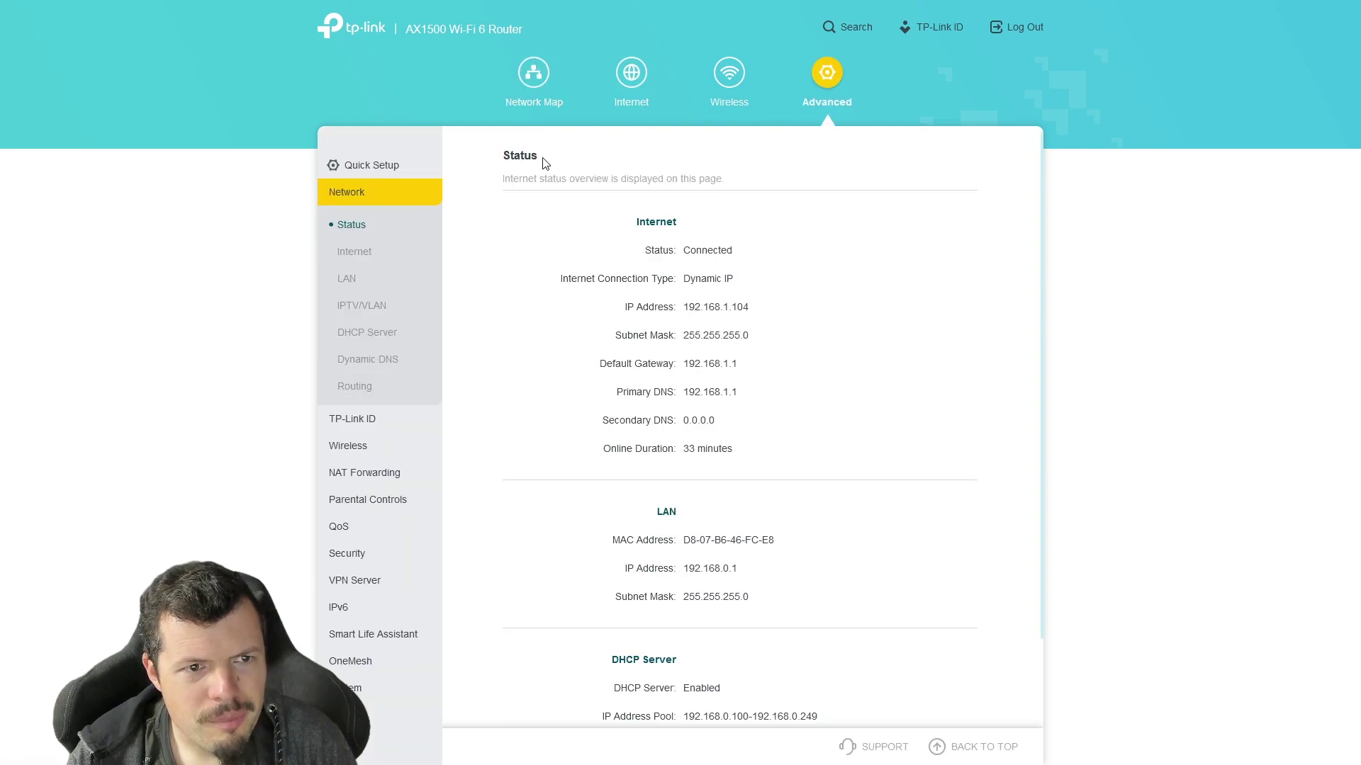
# Glance at the basic Internet and Wireless pages and the Advanced status, then open Network > Internet
pyautogui.click(633, 80)
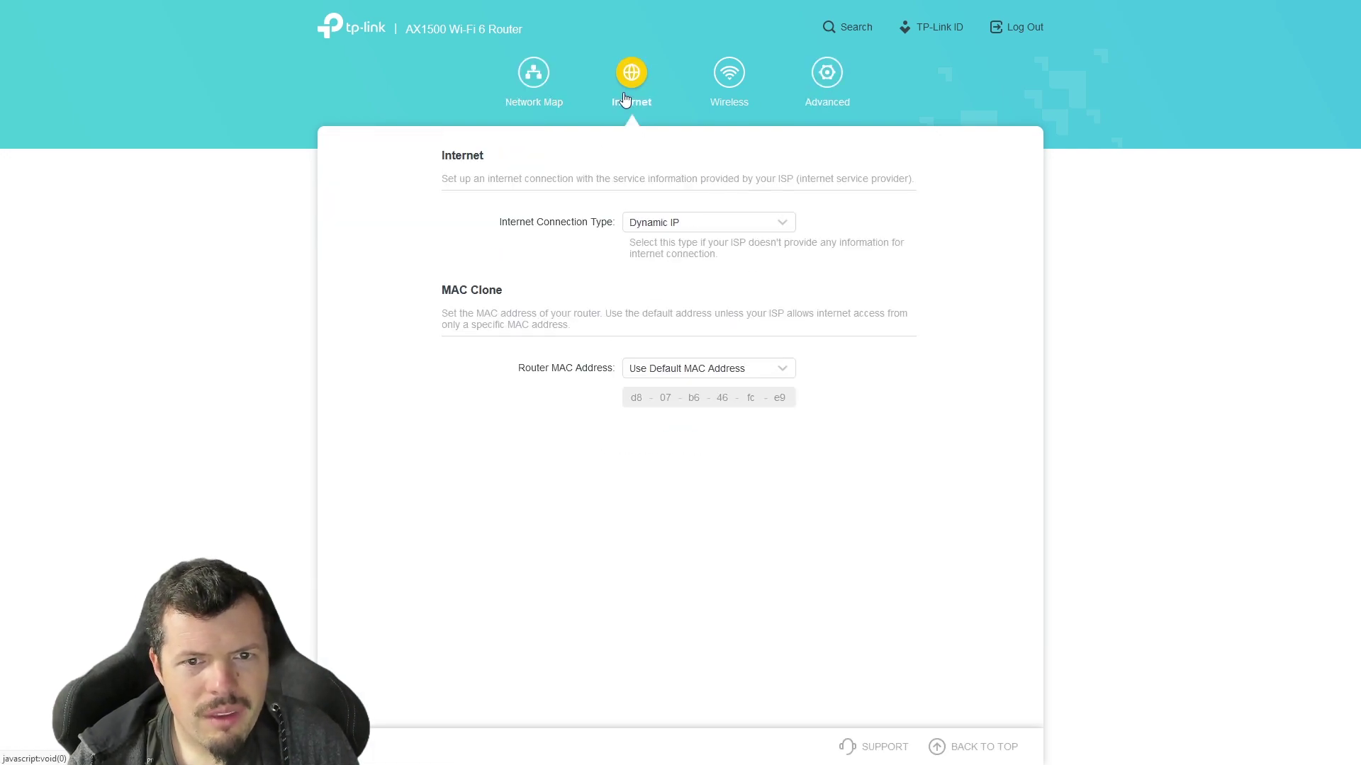
pyautogui.click(729, 75)
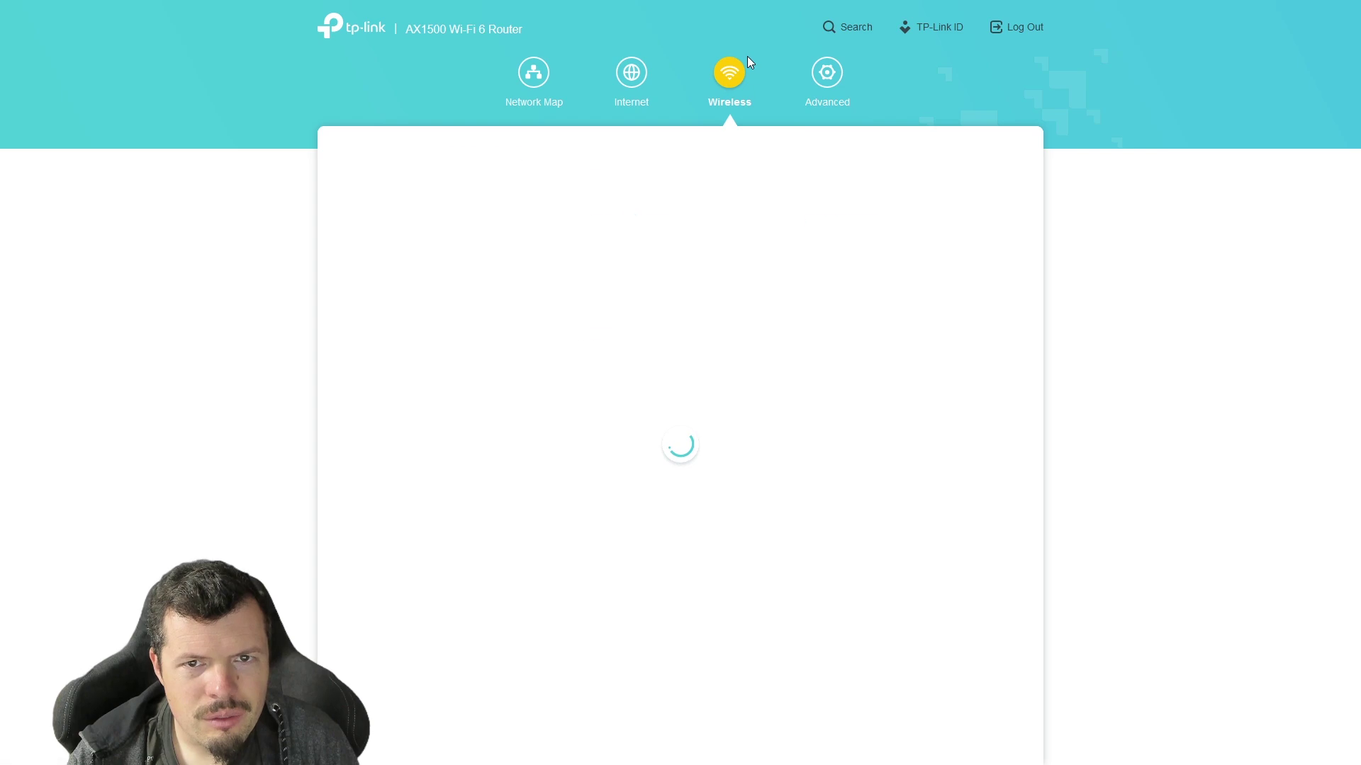
pyautogui.click(828, 85)
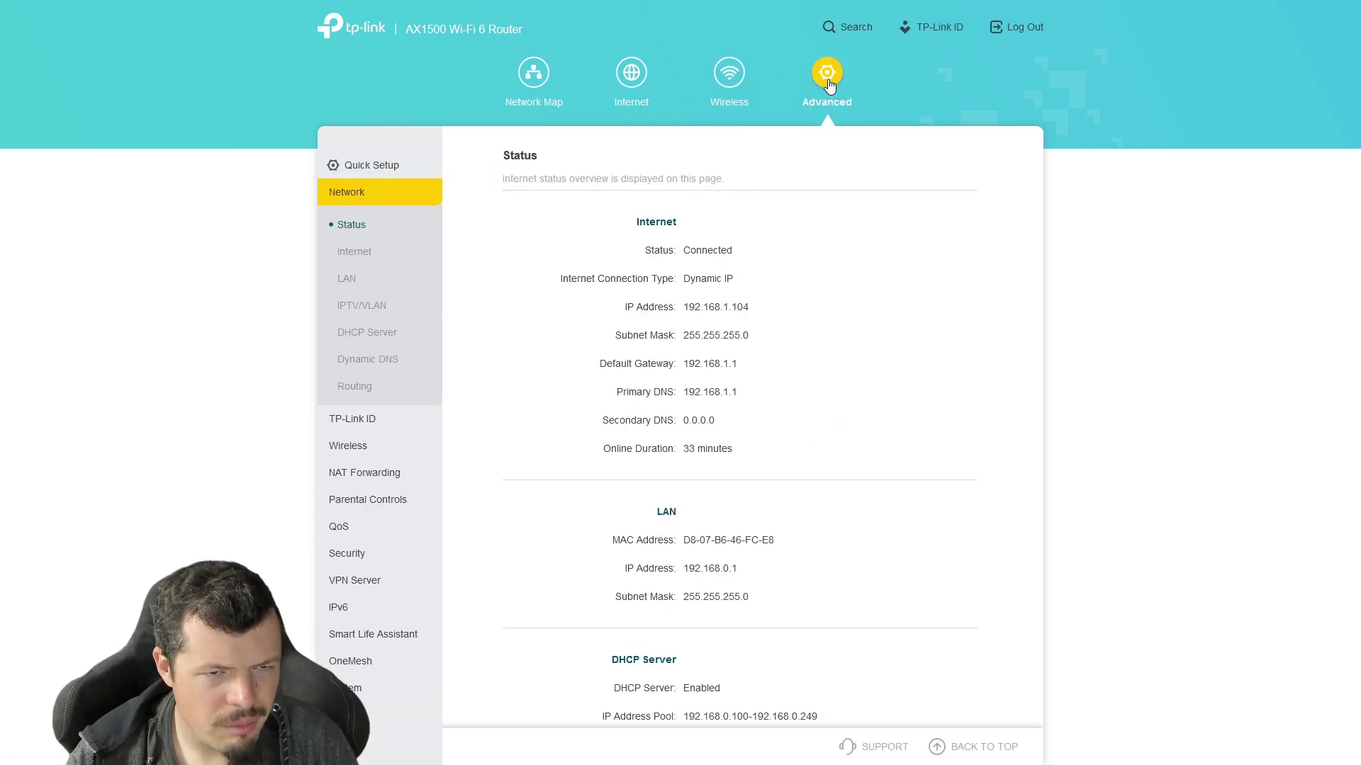
pyautogui.scroll(-2, 747, 186)
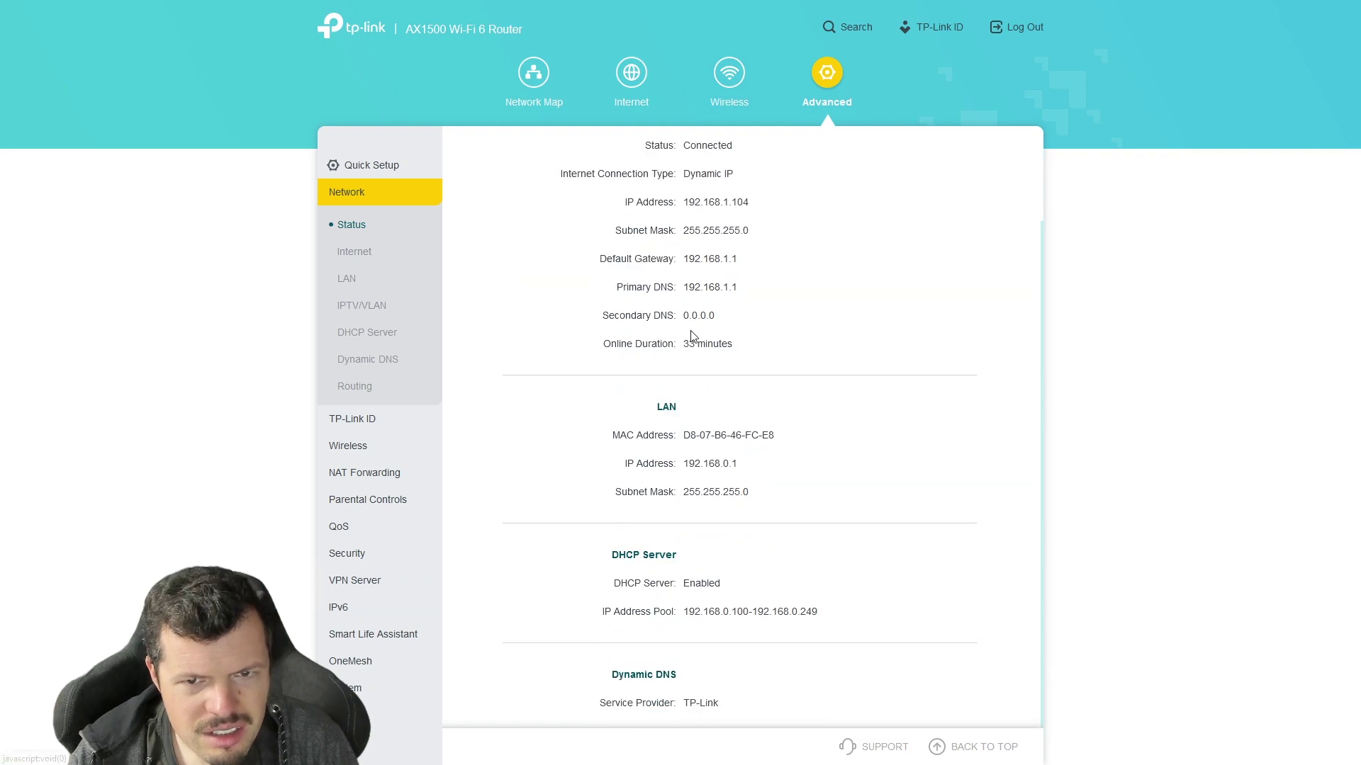
pyautogui.scroll(2, 683, 257)
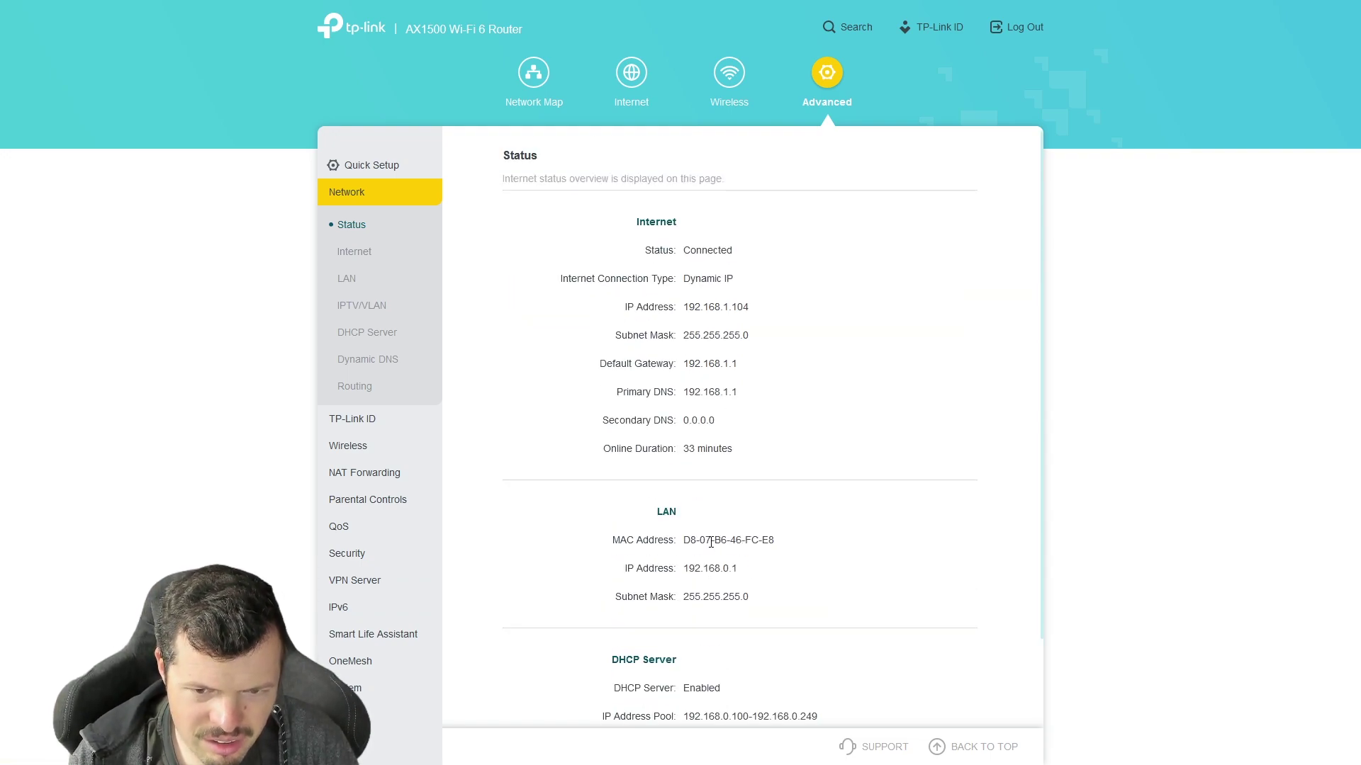
pyautogui.moveTo(672, 250); pyautogui.dragTo(756, 300)
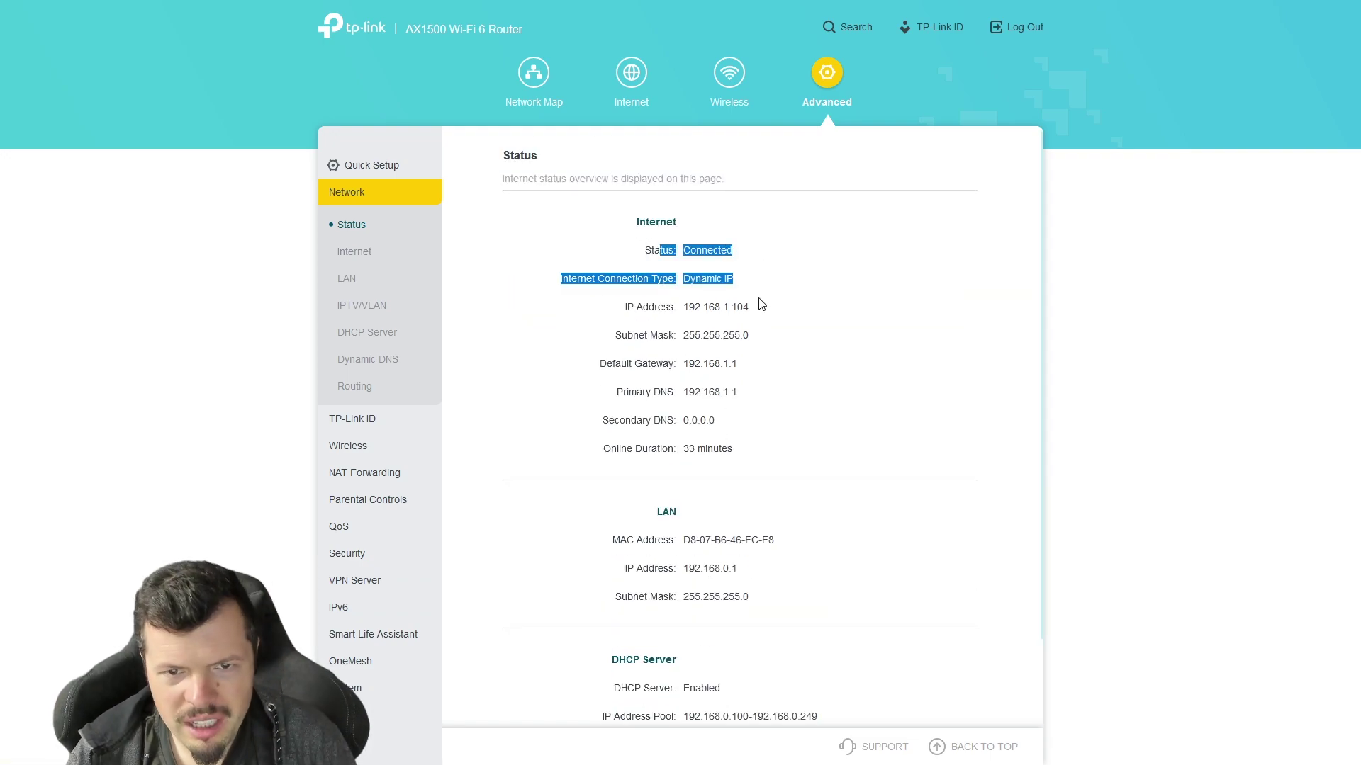
pyautogui.click(758, 317)
pyautogui.click(378, 260)
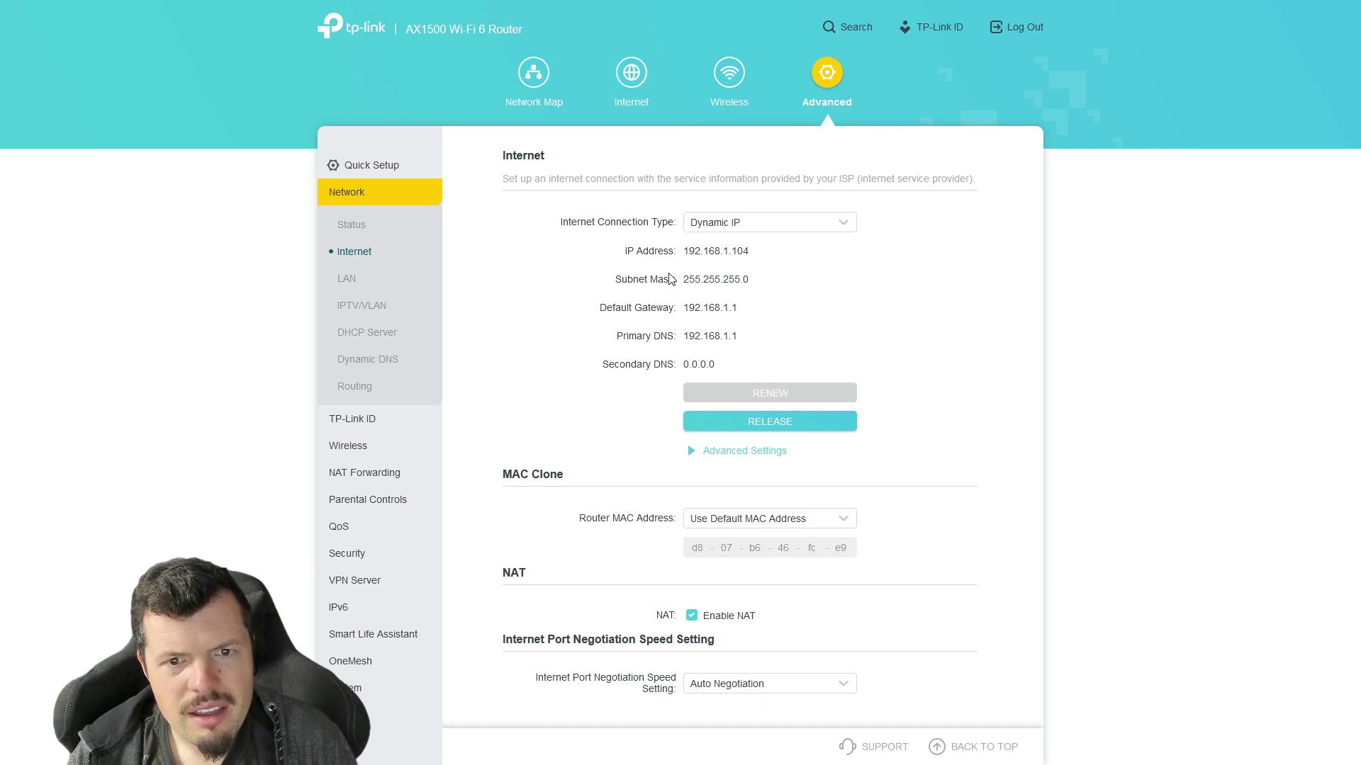
# Review the gateway and DNS addresses, then the LAN and IPTV/VLAN settings
pyautogui.moveTo(680, 307); pyautogui.dragTo(773, 341)
pyautogui.click(773, 341)
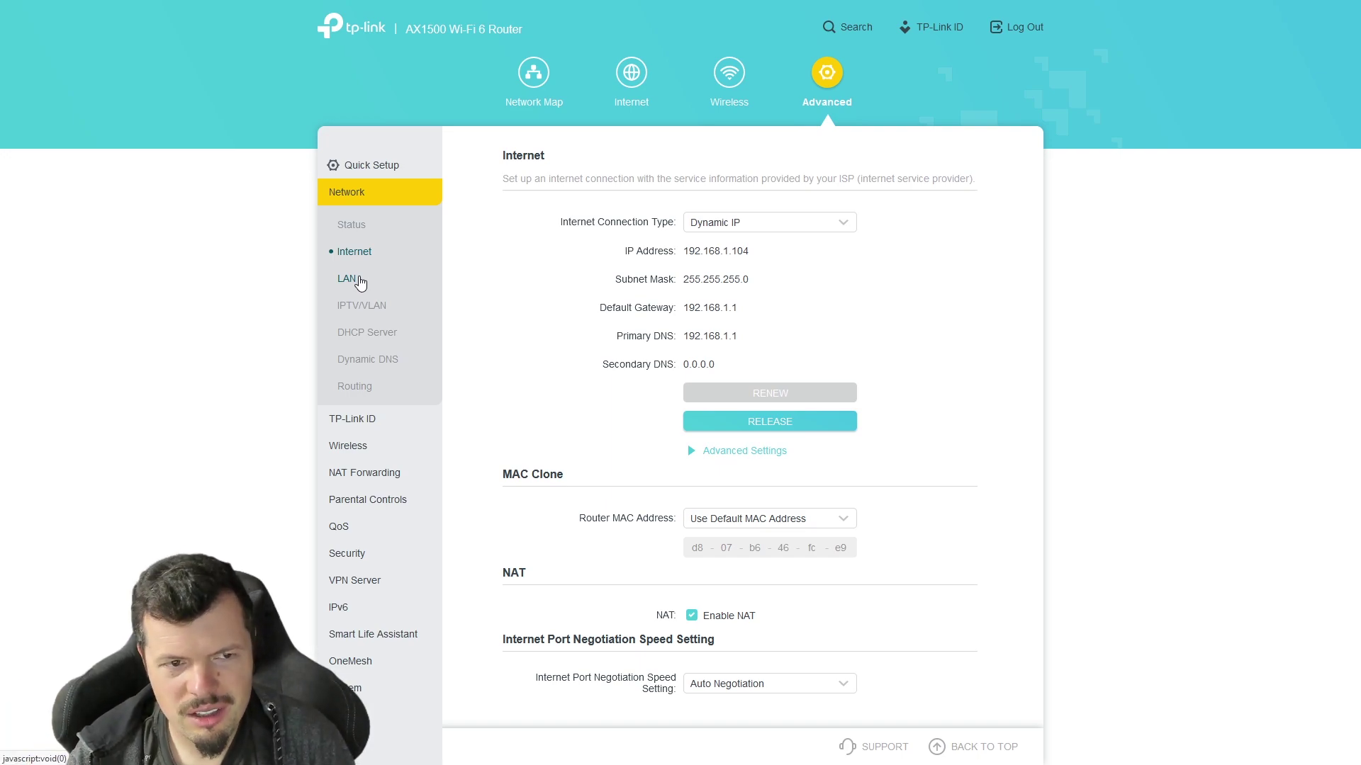
pyautogui.click(347, 278)
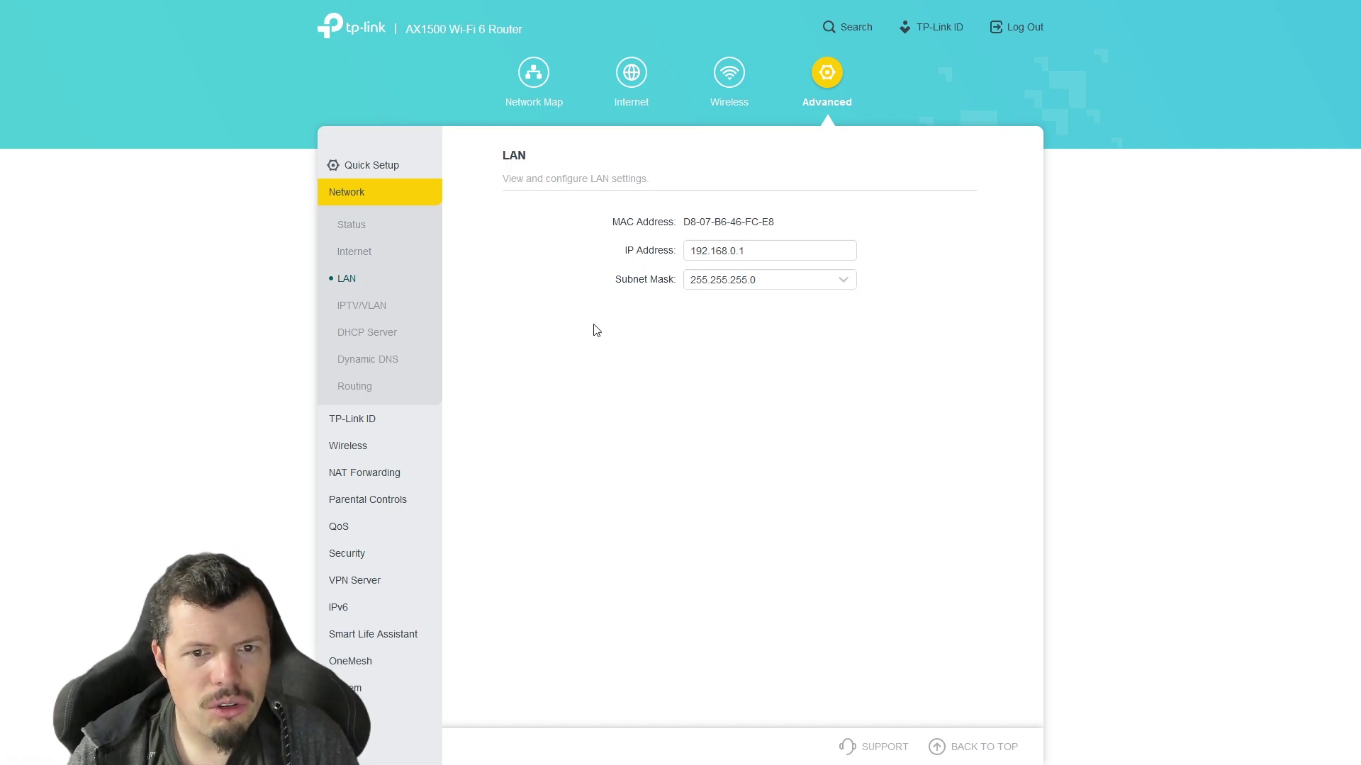
pyautogui.click(383, 315)
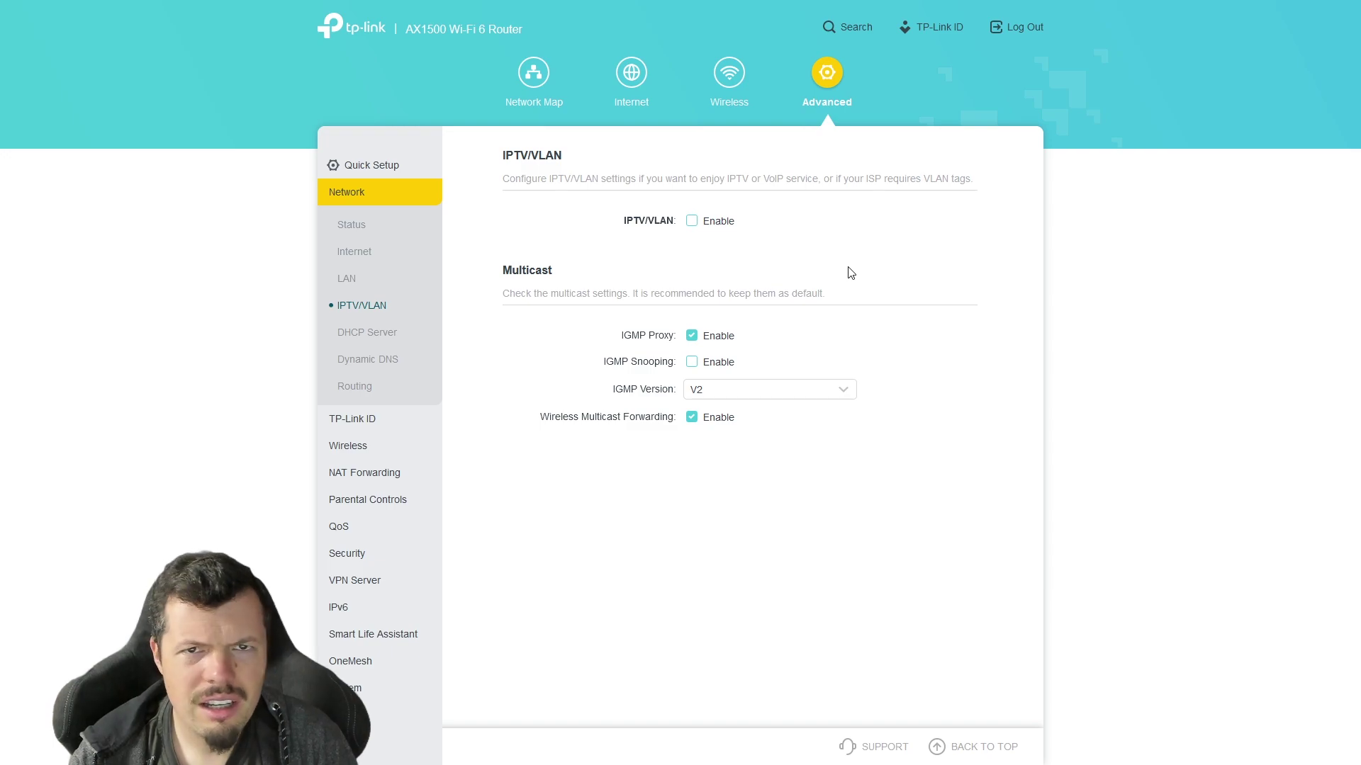
# Check the DHCP server's connected client entry, then open Dynamic DNS with TP-Link as provider
pyautogui.click(389, 333)
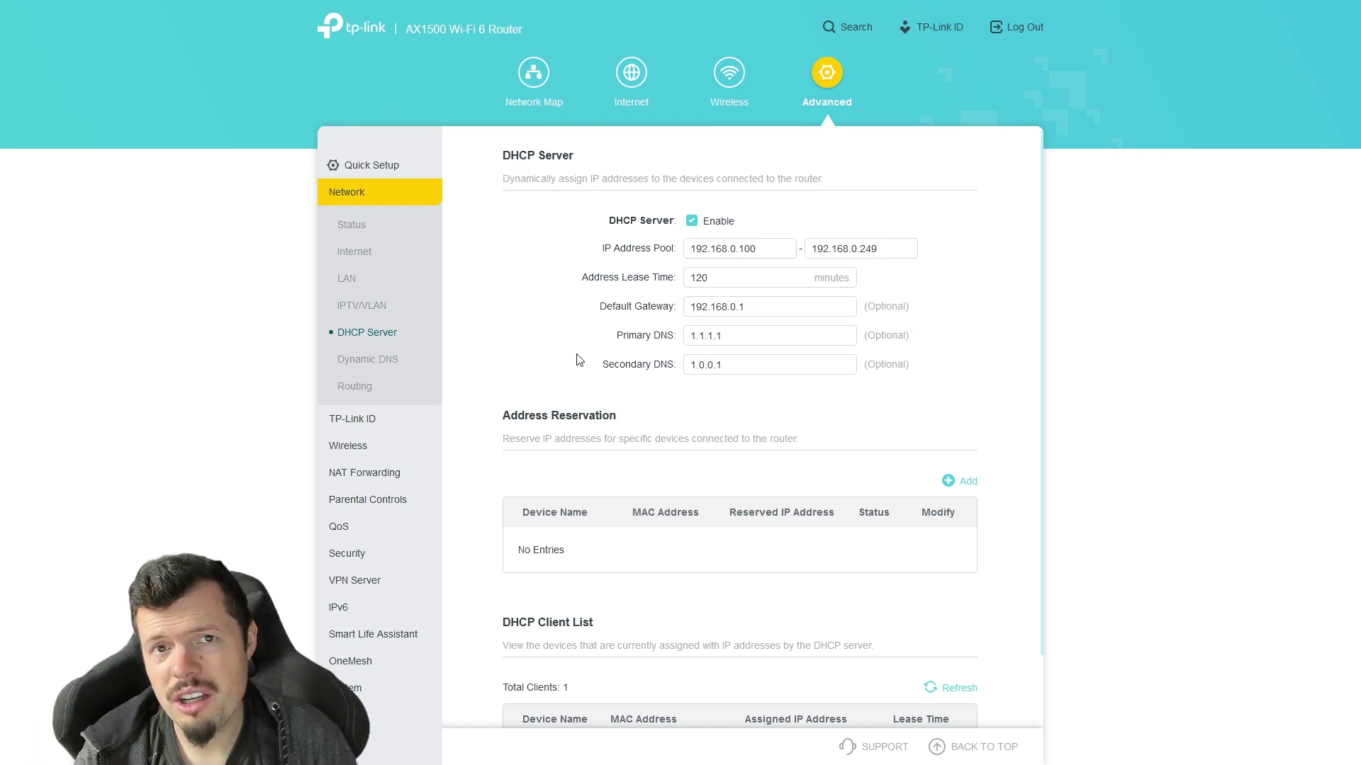
pyautogui.scroll(-1, 579, 360)
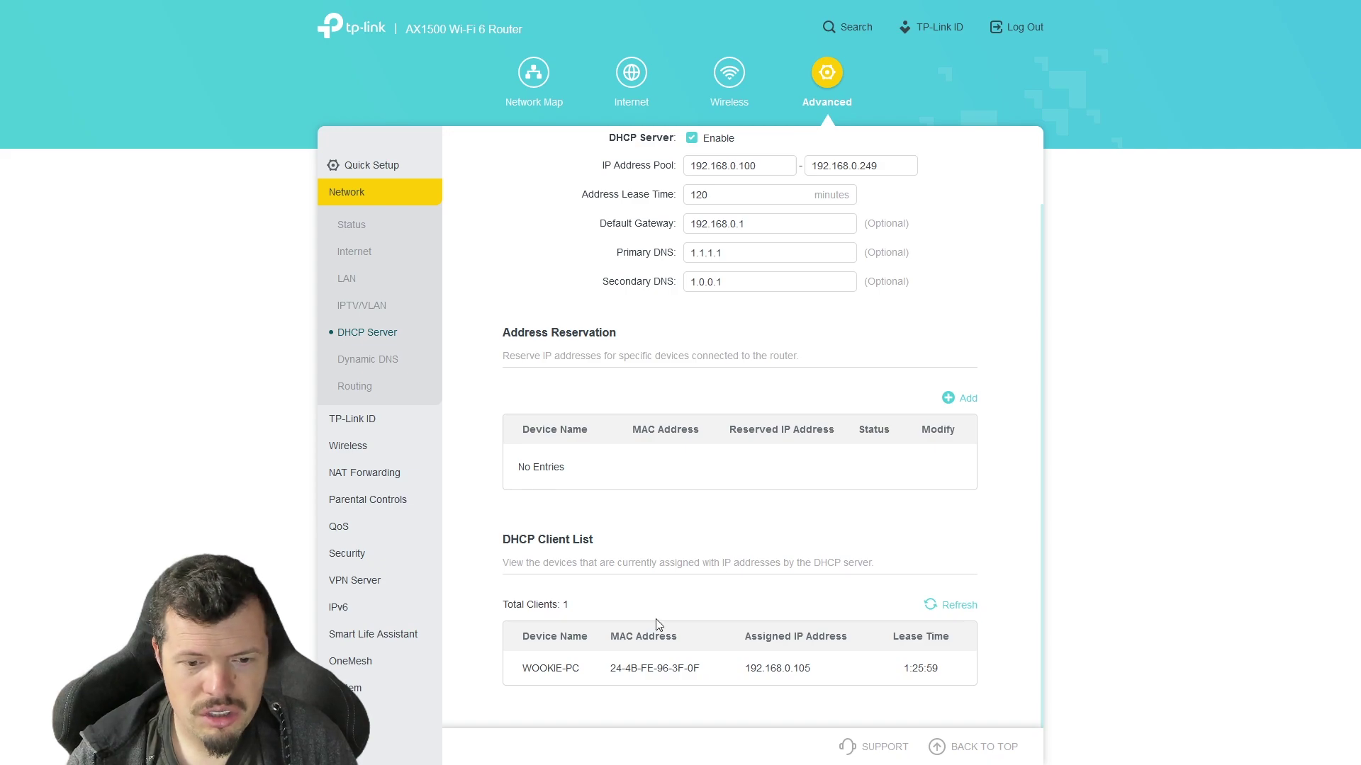
pyautogui.moveTo(522, 669); pyautogui.dragTo(674, 670)
pyautogui.click(673, 670)
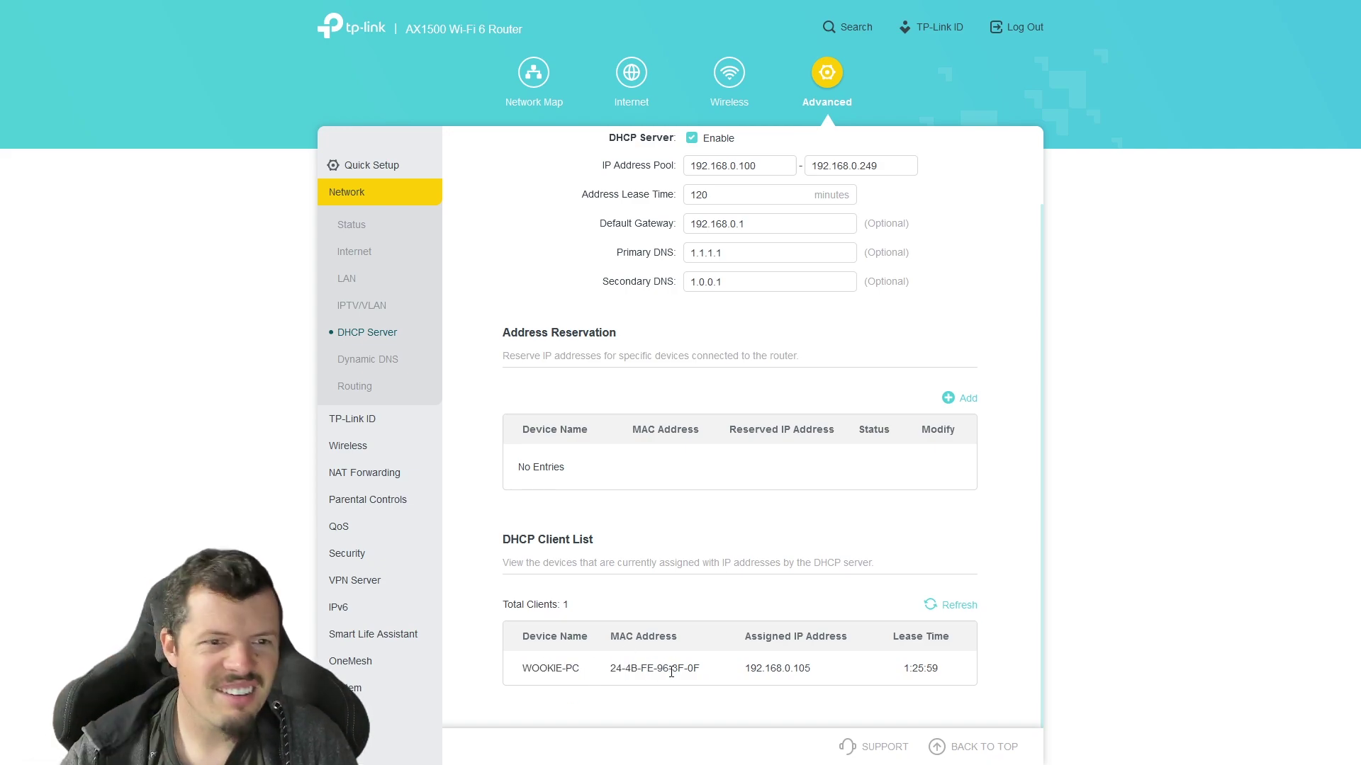
pyautogui.click(386, 360)
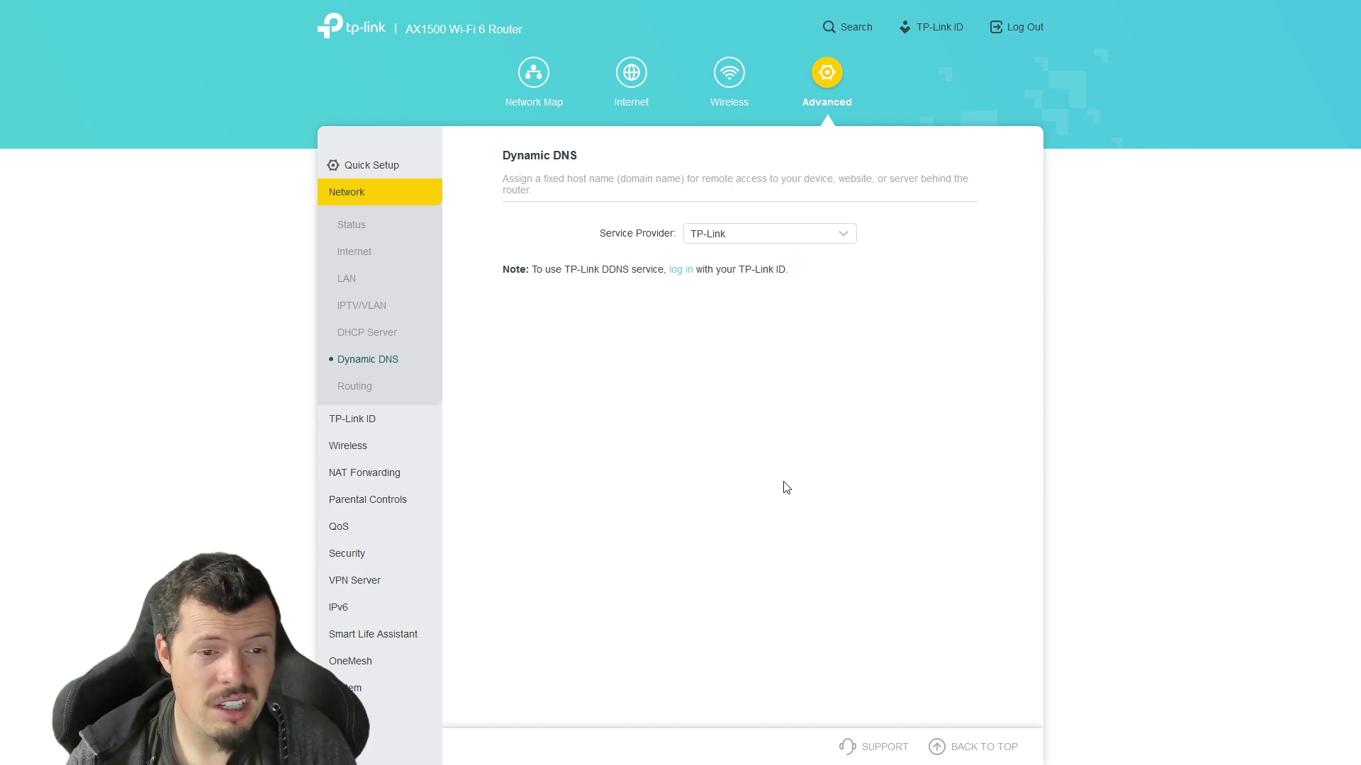
# Glance at Routing and TP-Link ID, then the wireless band, Guest Network and Wireless Schedule pages
pyautogui.click(361, 387)
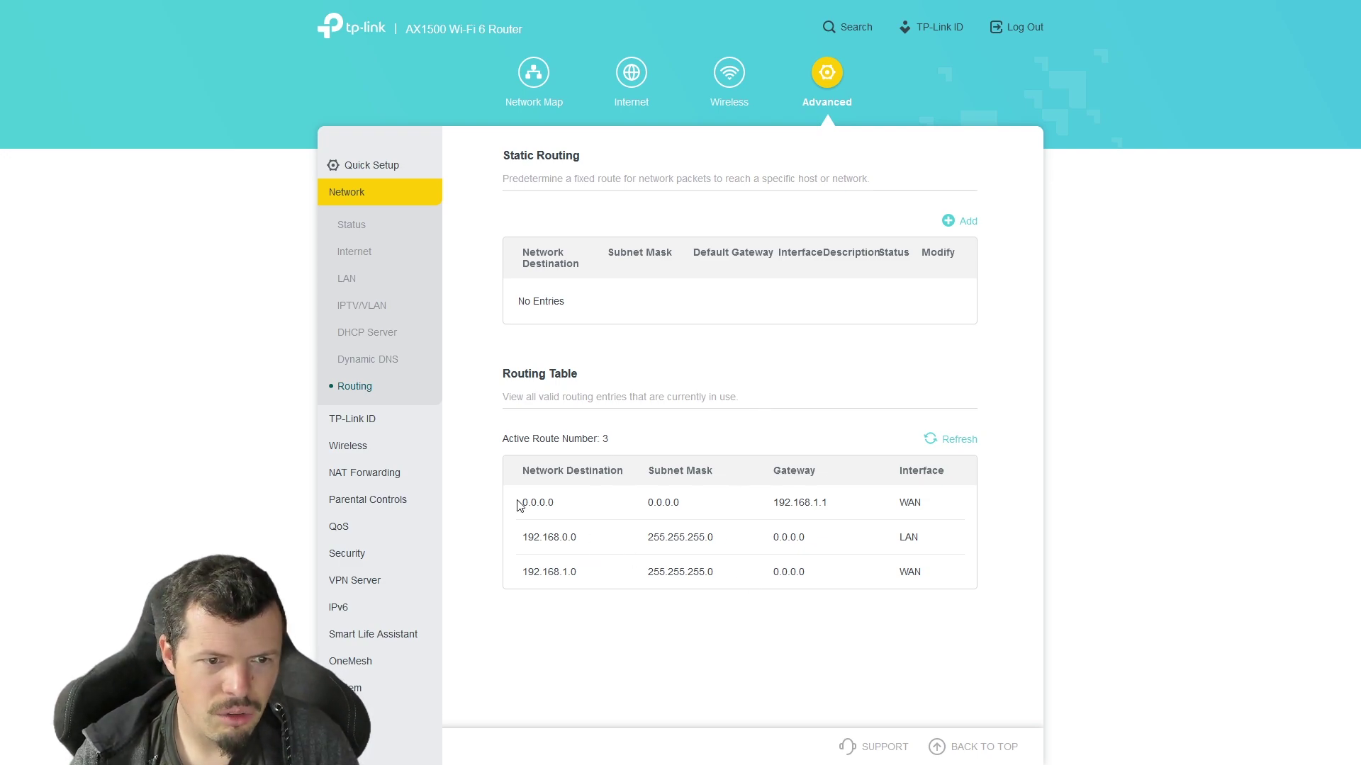
pyautogui.click(366, 424)
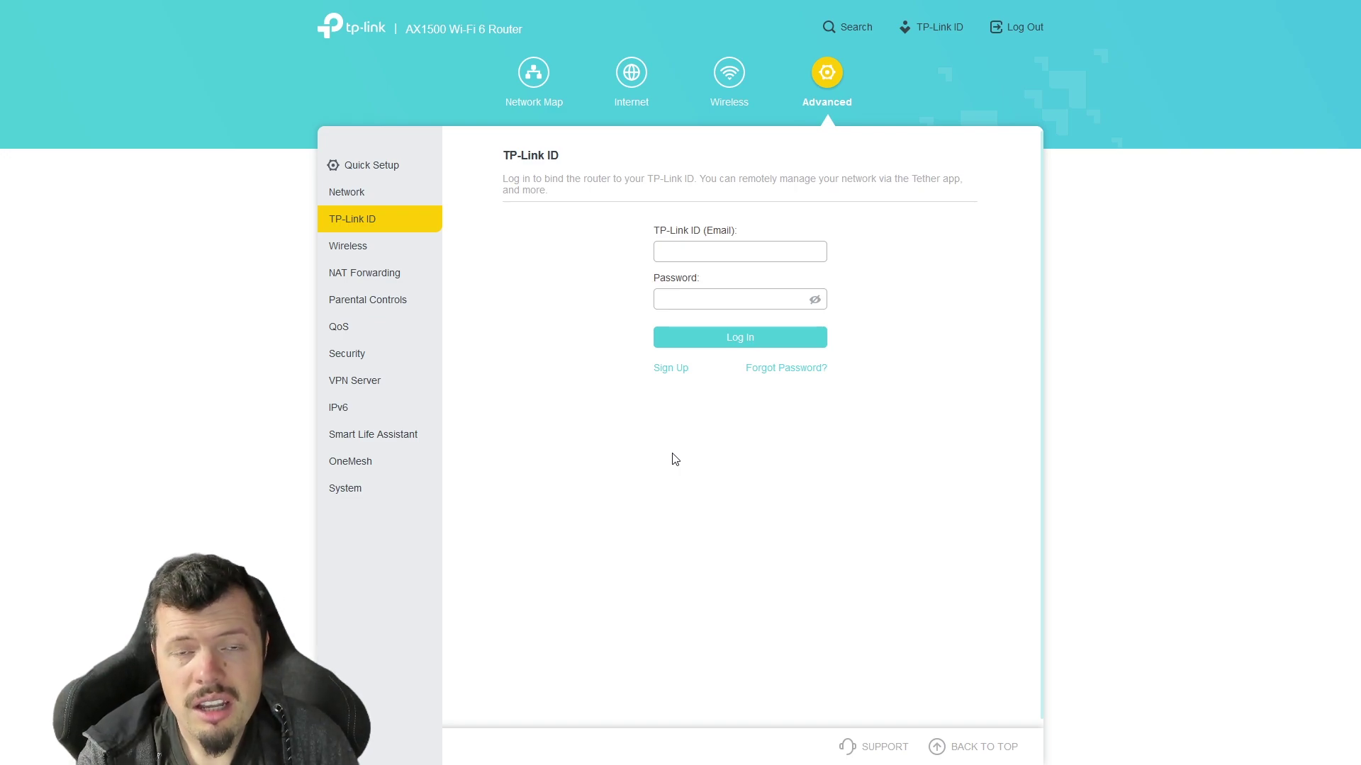
pyautogui.click(380, 246)
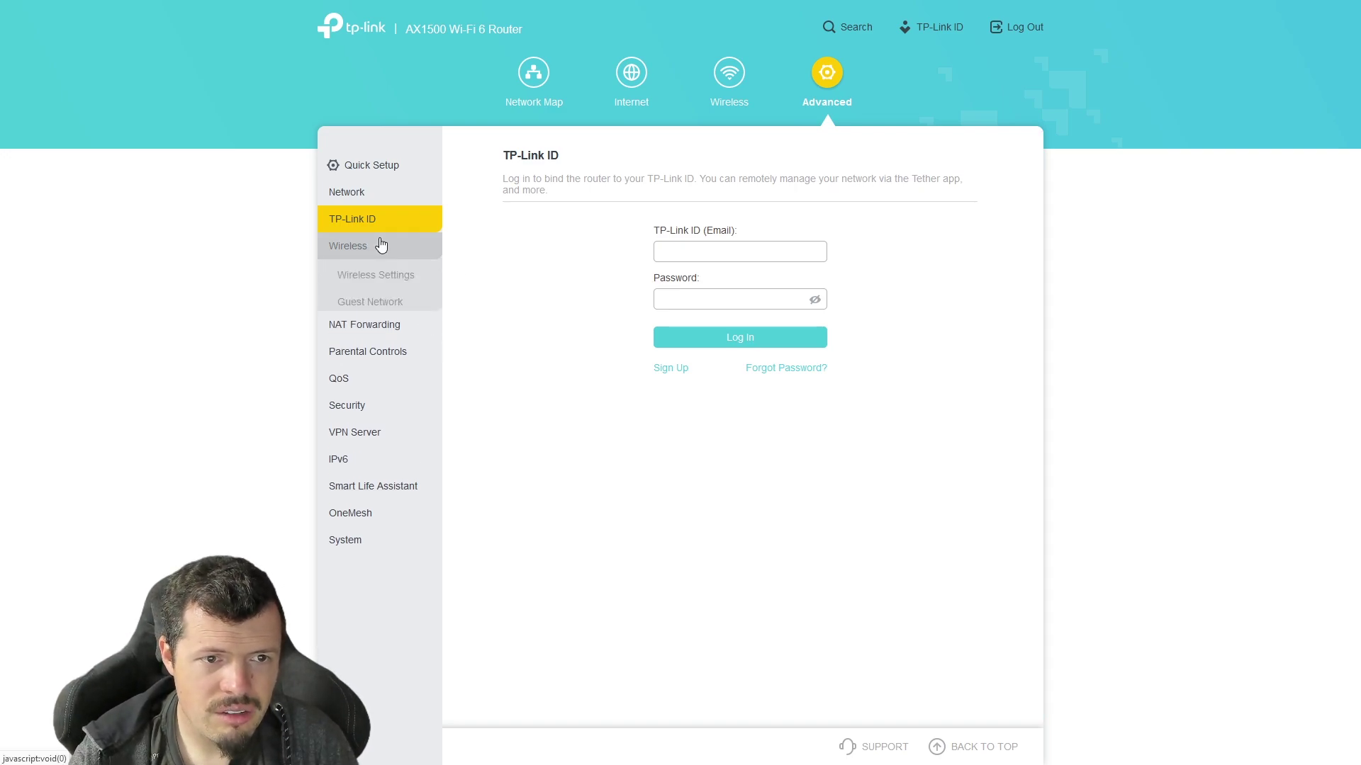
pyautogui.click(406, 277)
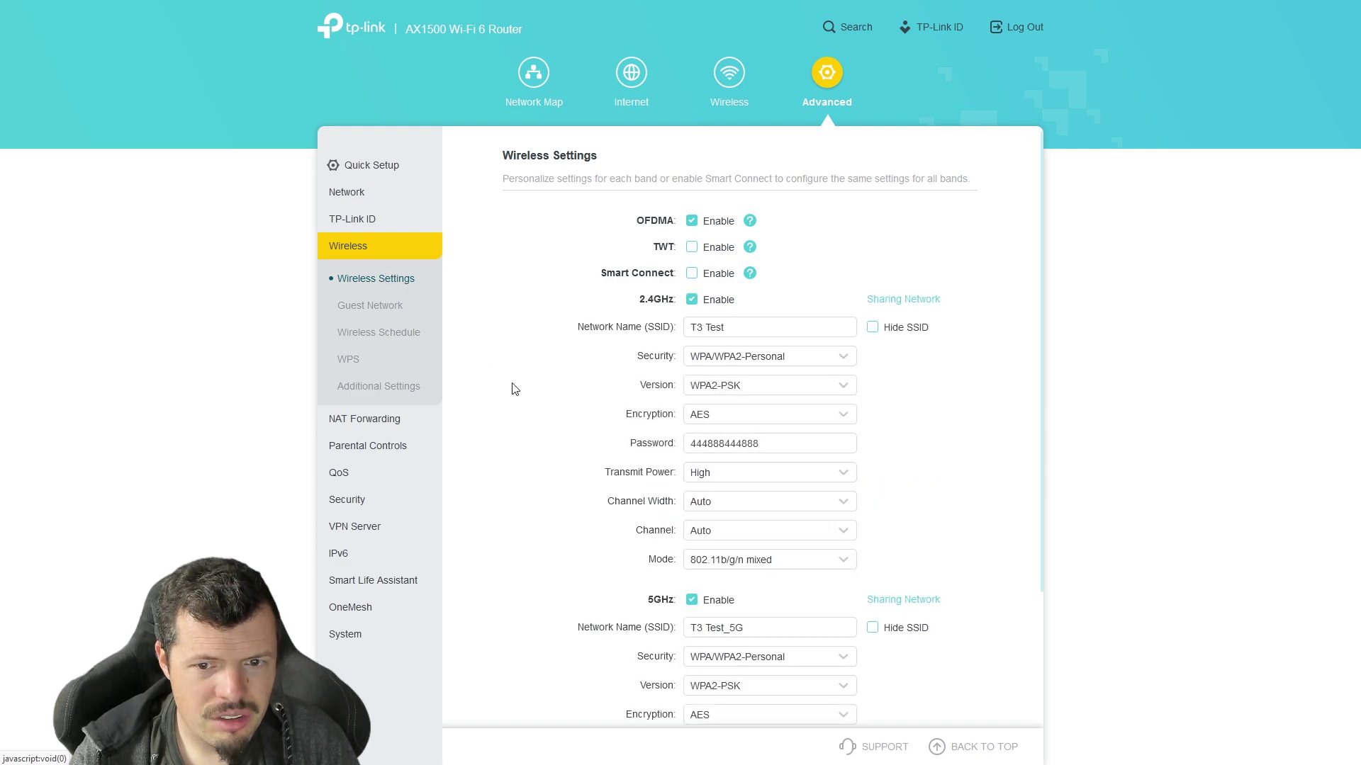
pyautogui.scroll(-2, 515, 389)
pyautogui.scroll(2, 515, 388)
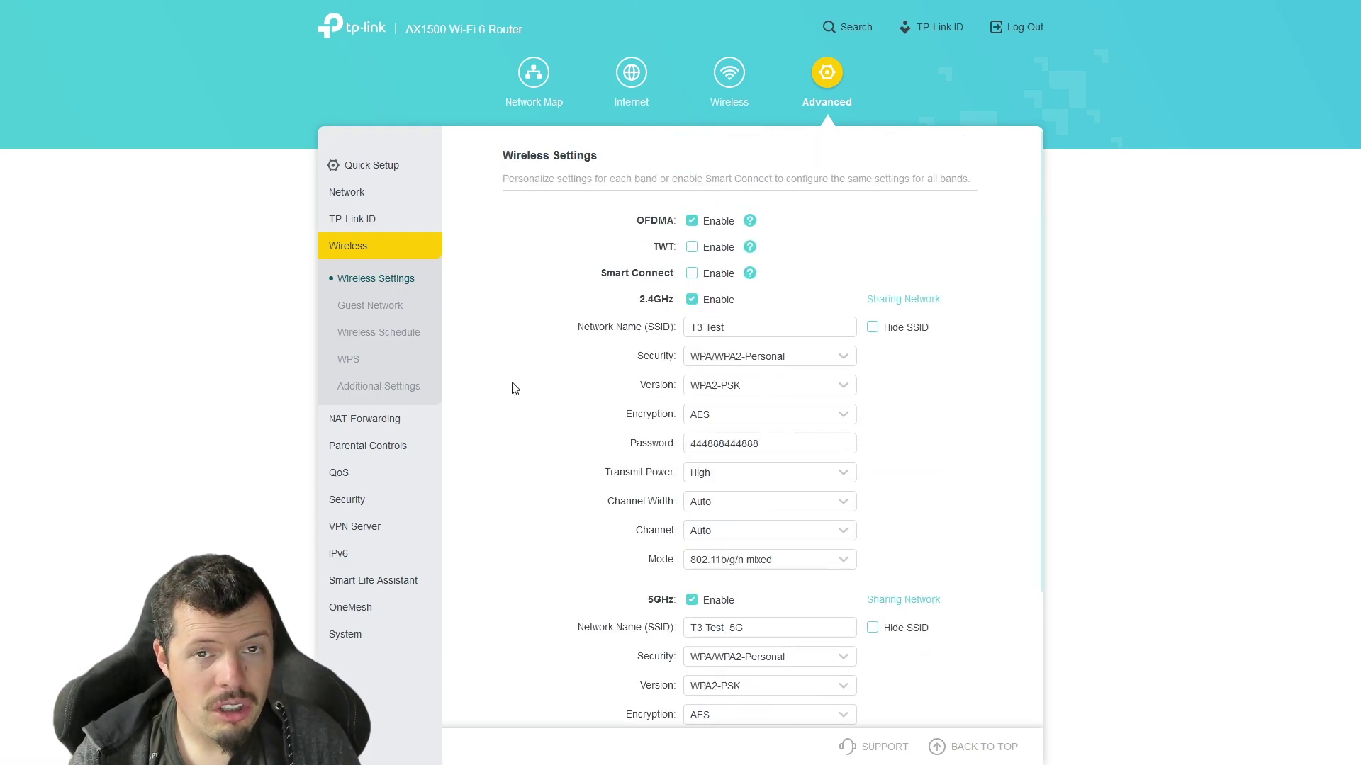
pyautogui.click(390, 316)
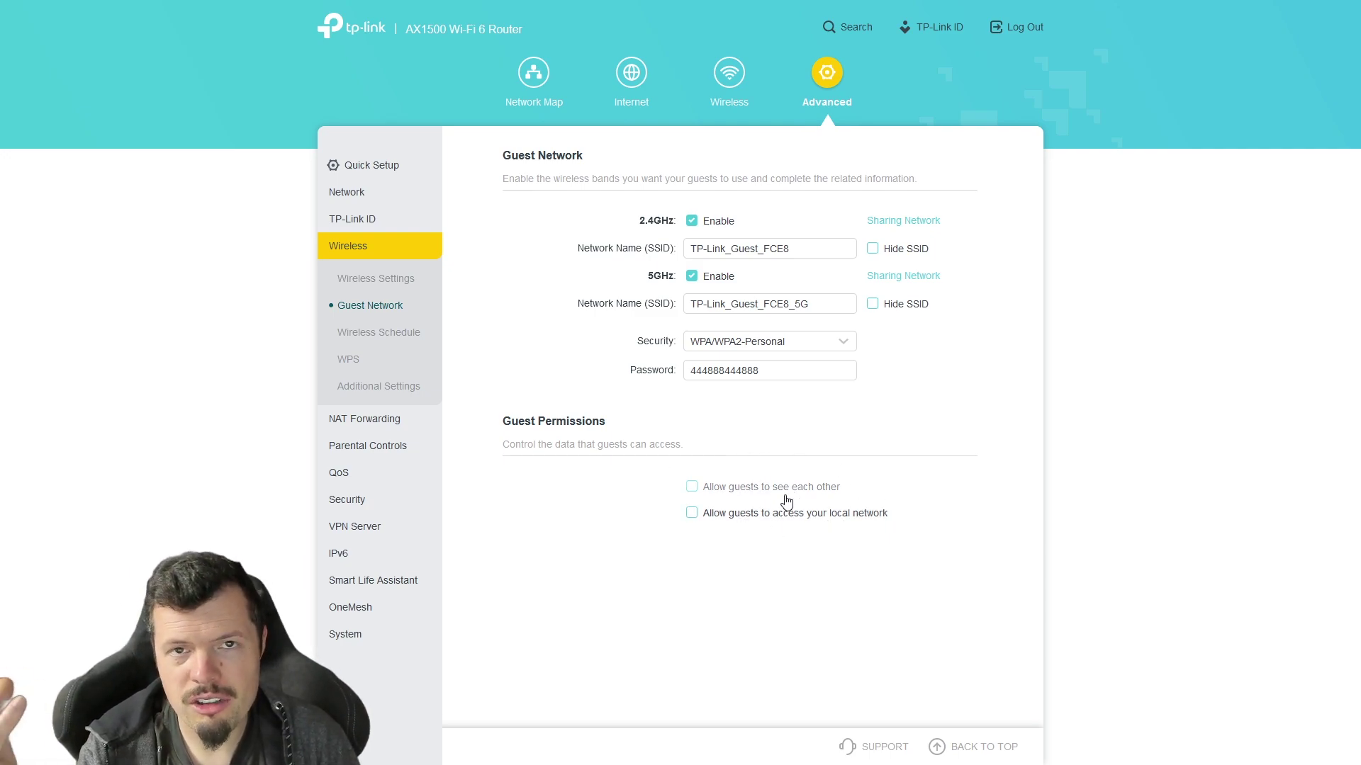
pyautogui.click(394, 335)
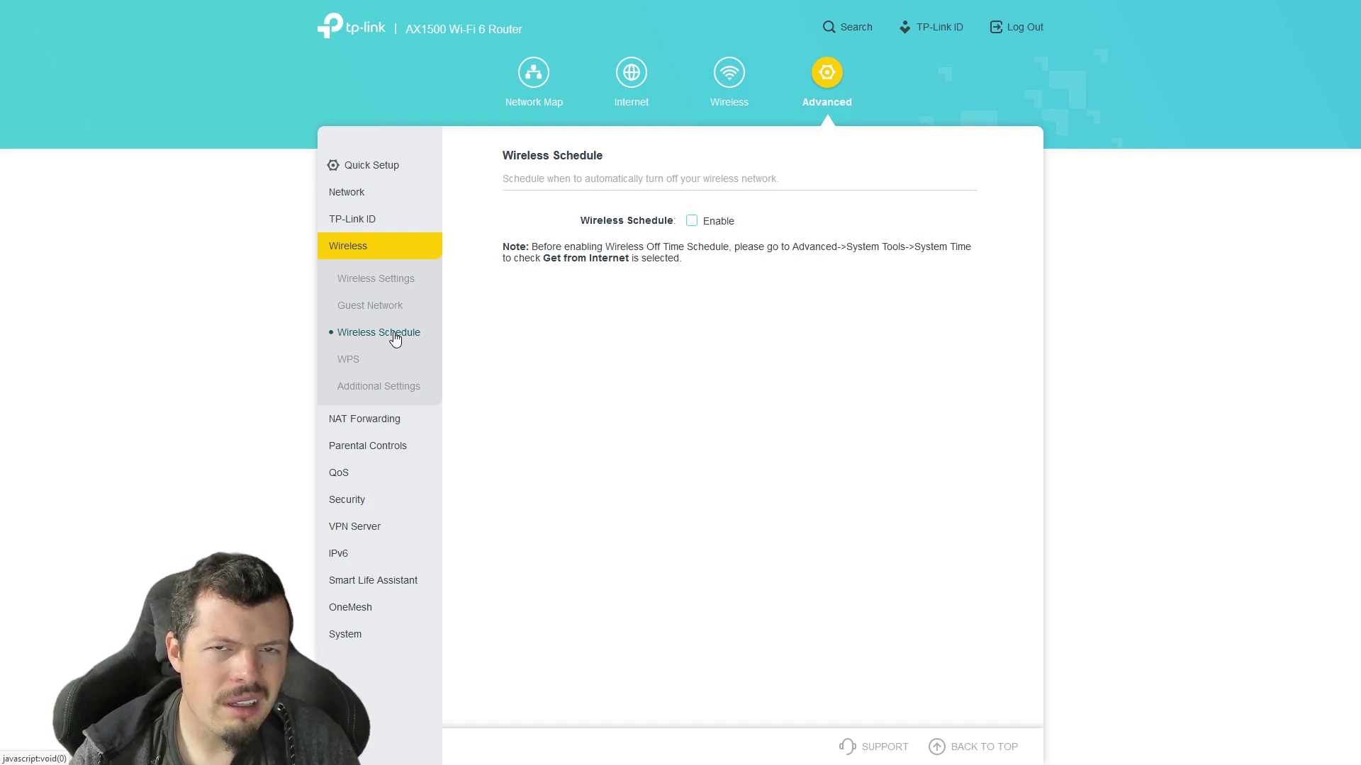
# View the WPS settings page
pyautogui.click(348, 359)
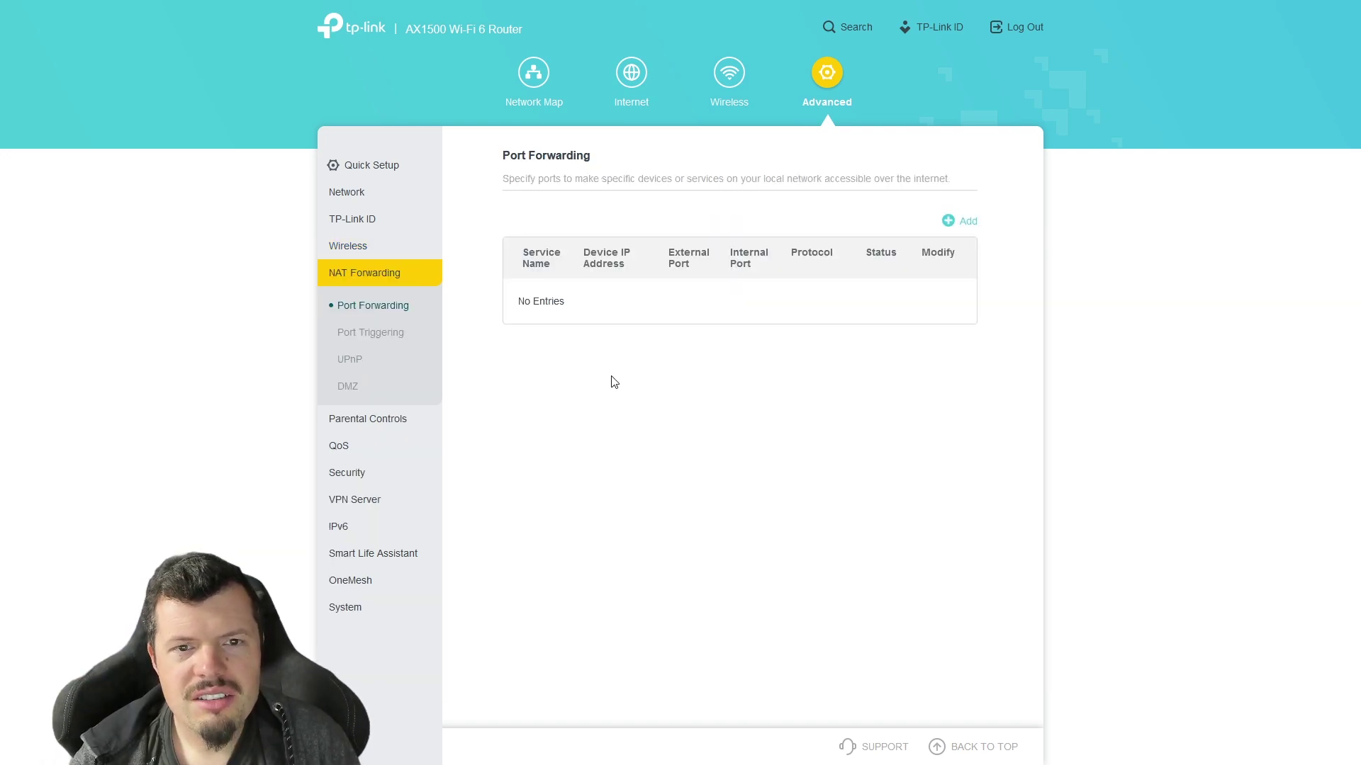
# Start and cancel a port forwarding entry, then view Port Triggering, UPnP, DMZ and Parental Controls
pyautogui.click(962, 222)
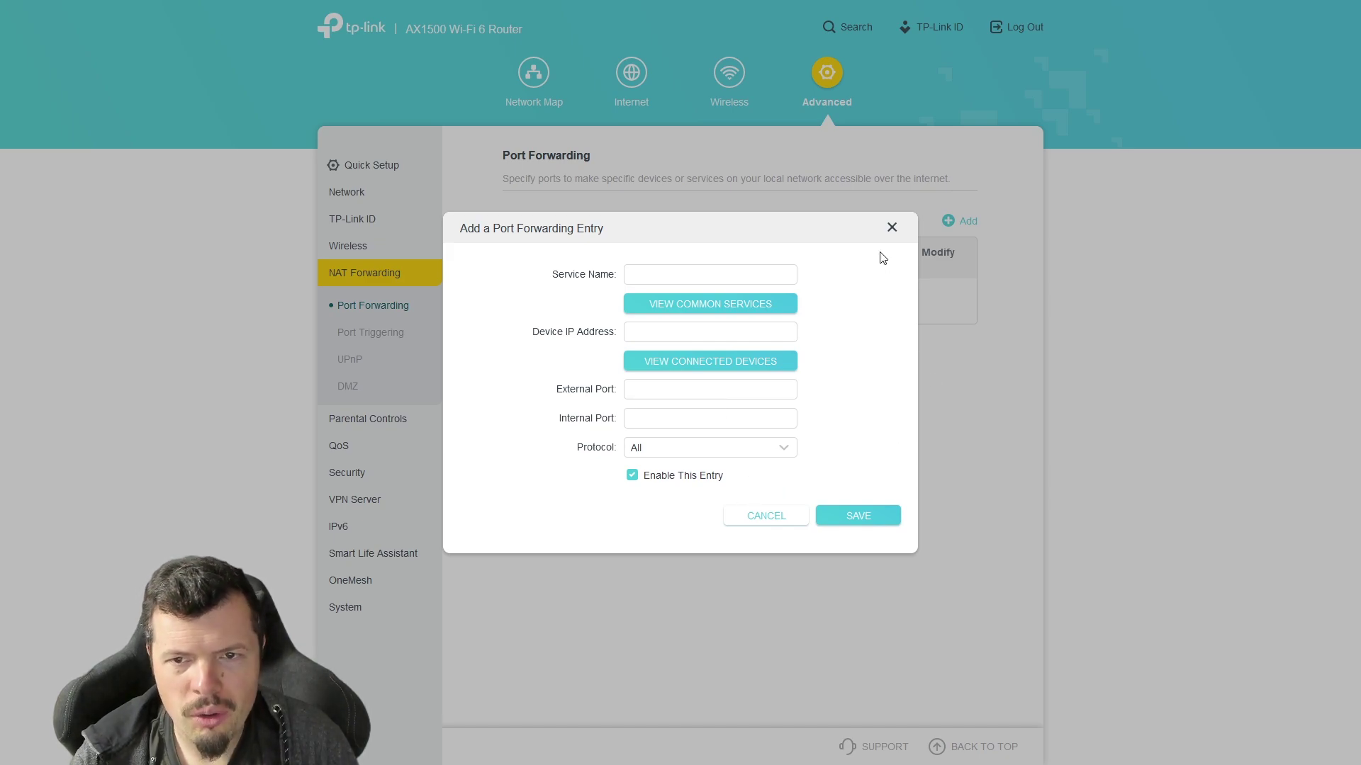
pyautogui.click(890, 228)
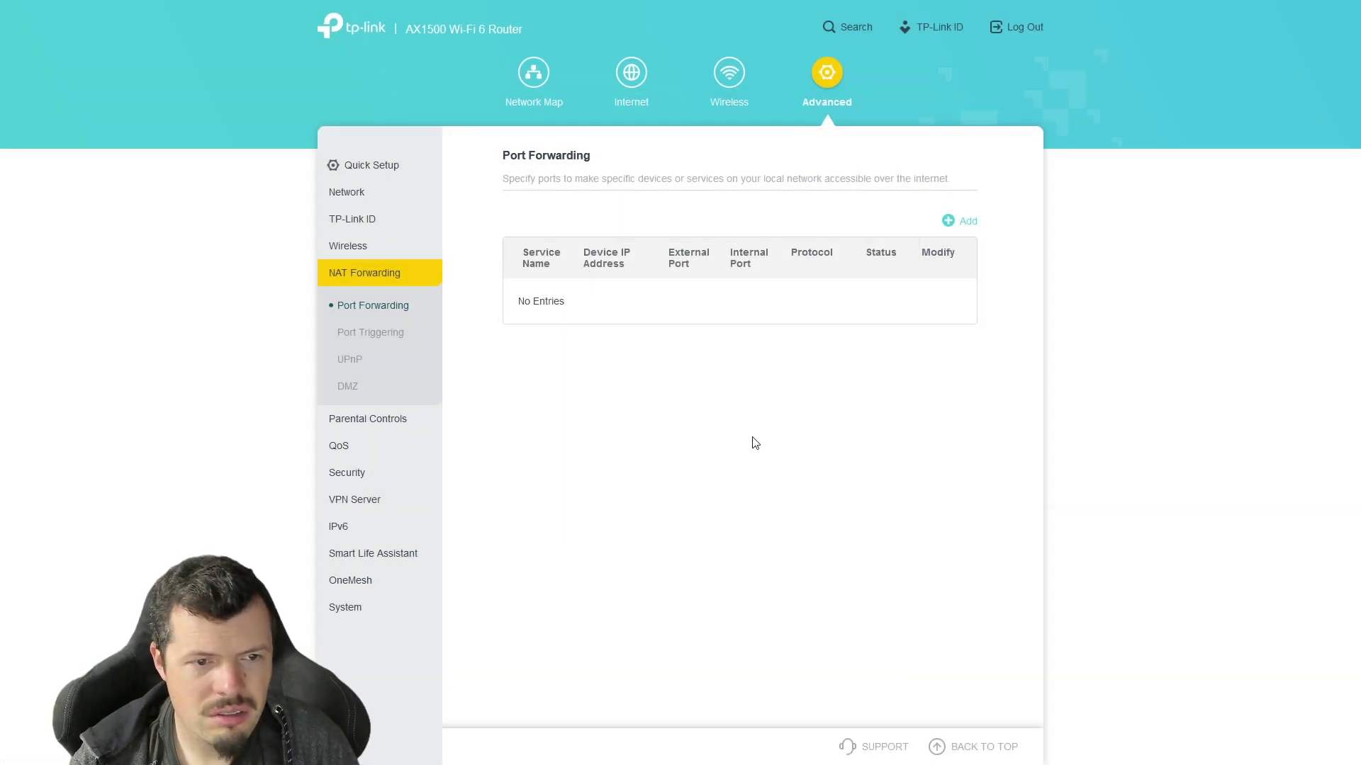
pyautogui.click(390, 336)
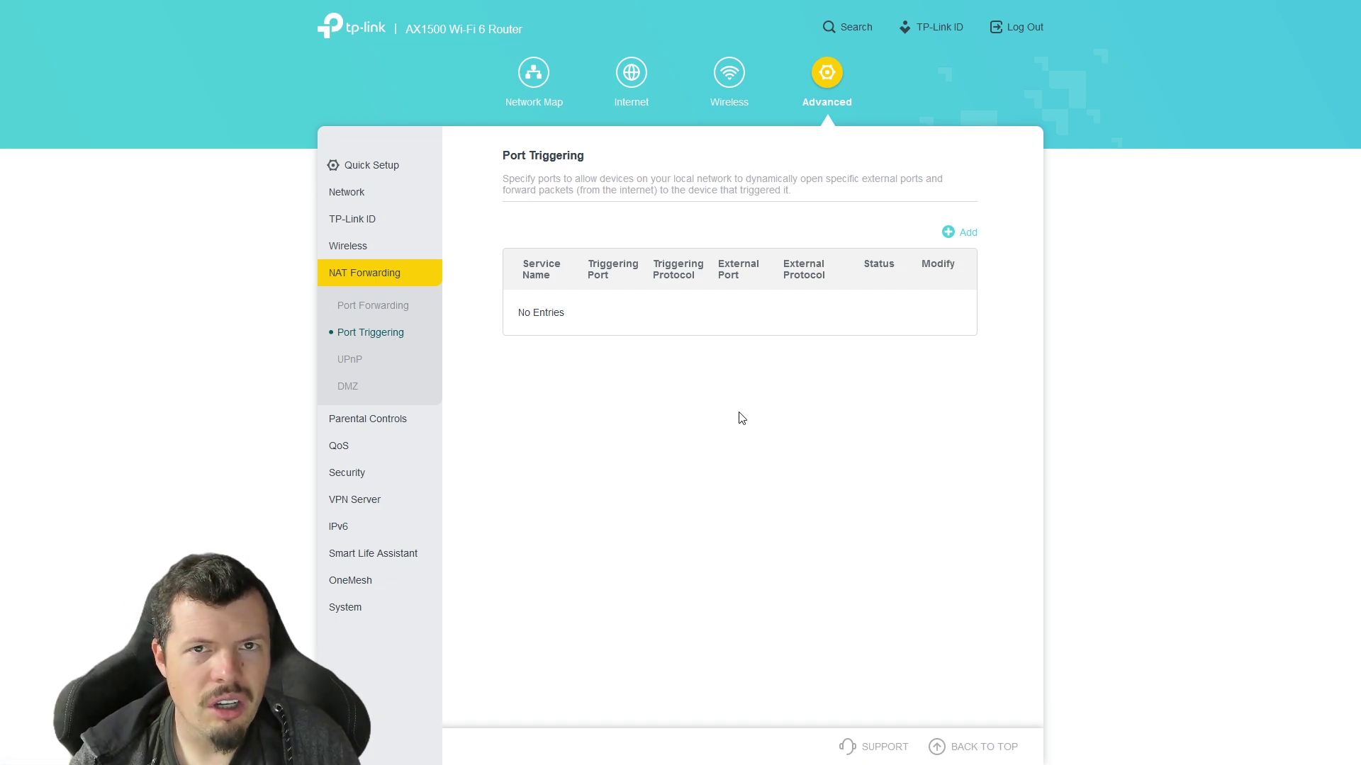
pyautogui.click(349, 361)
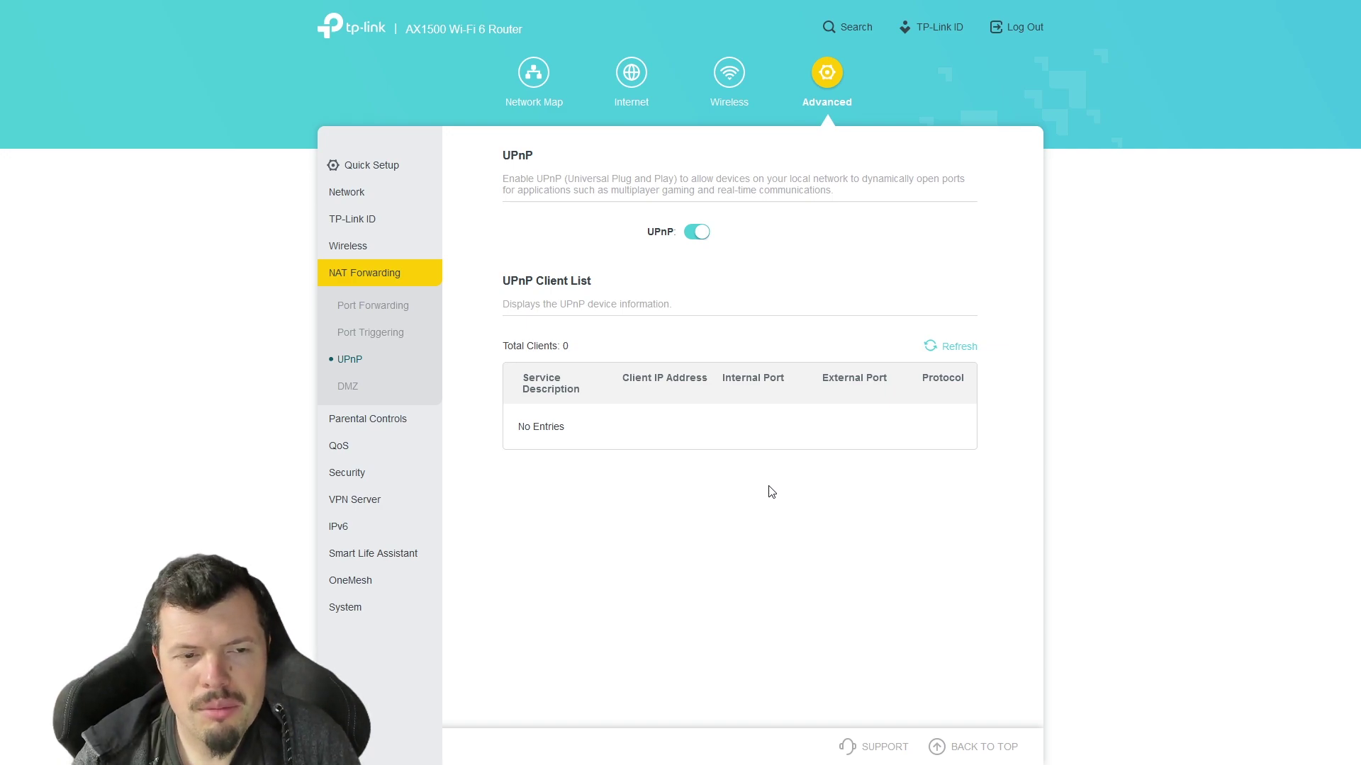
pyautogui.click(370, 395)
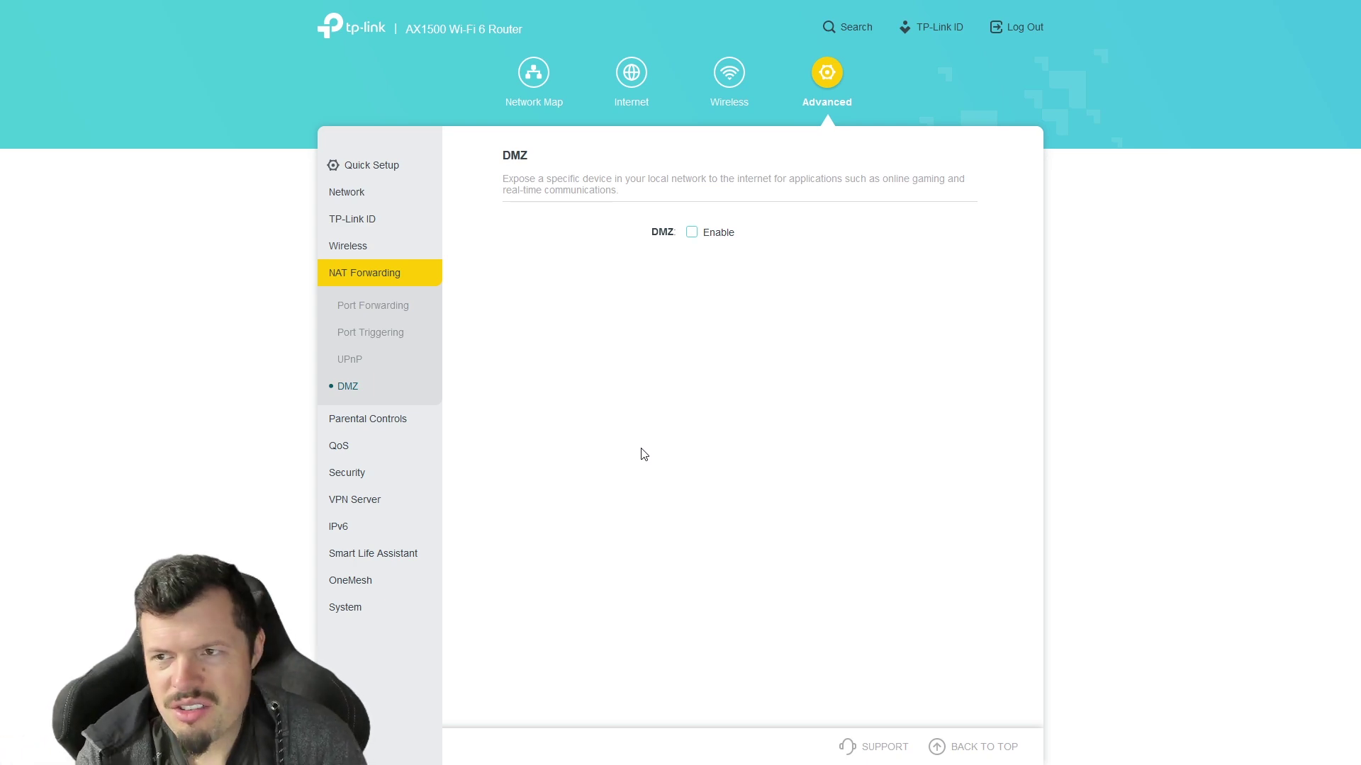
pyautogui.click(397, 425)
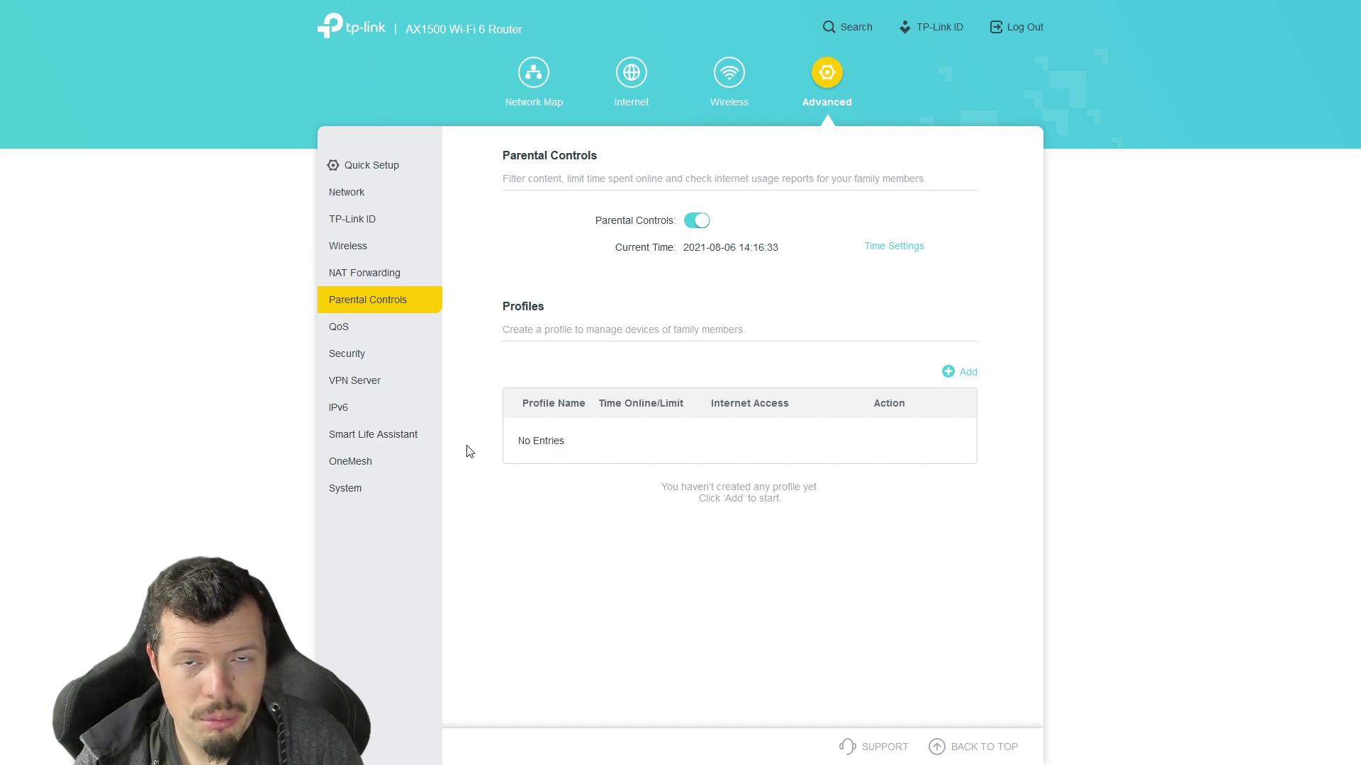
# Create a parental-control profile named Test and assign WOOKIE-PC as its device
pyautogui.click(957, 376)
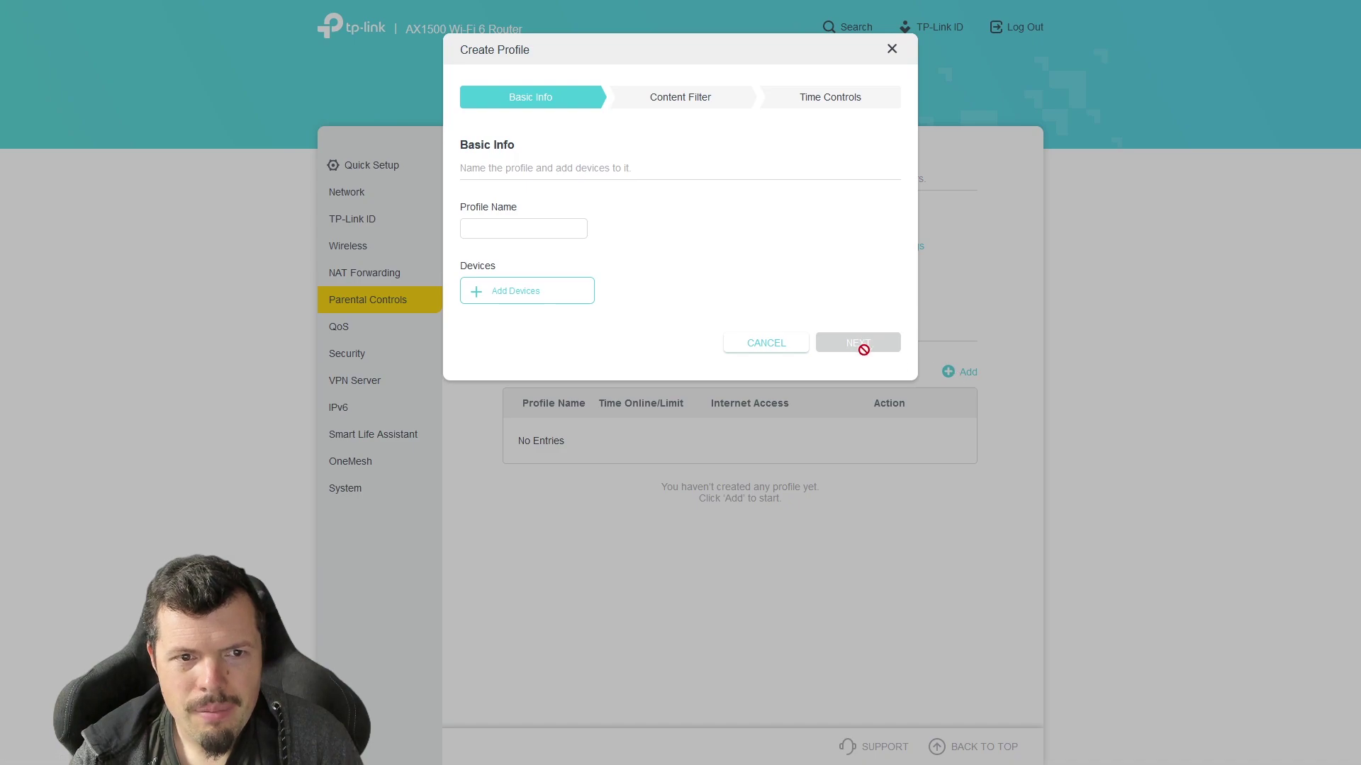
pyautogui.click(568, 235)
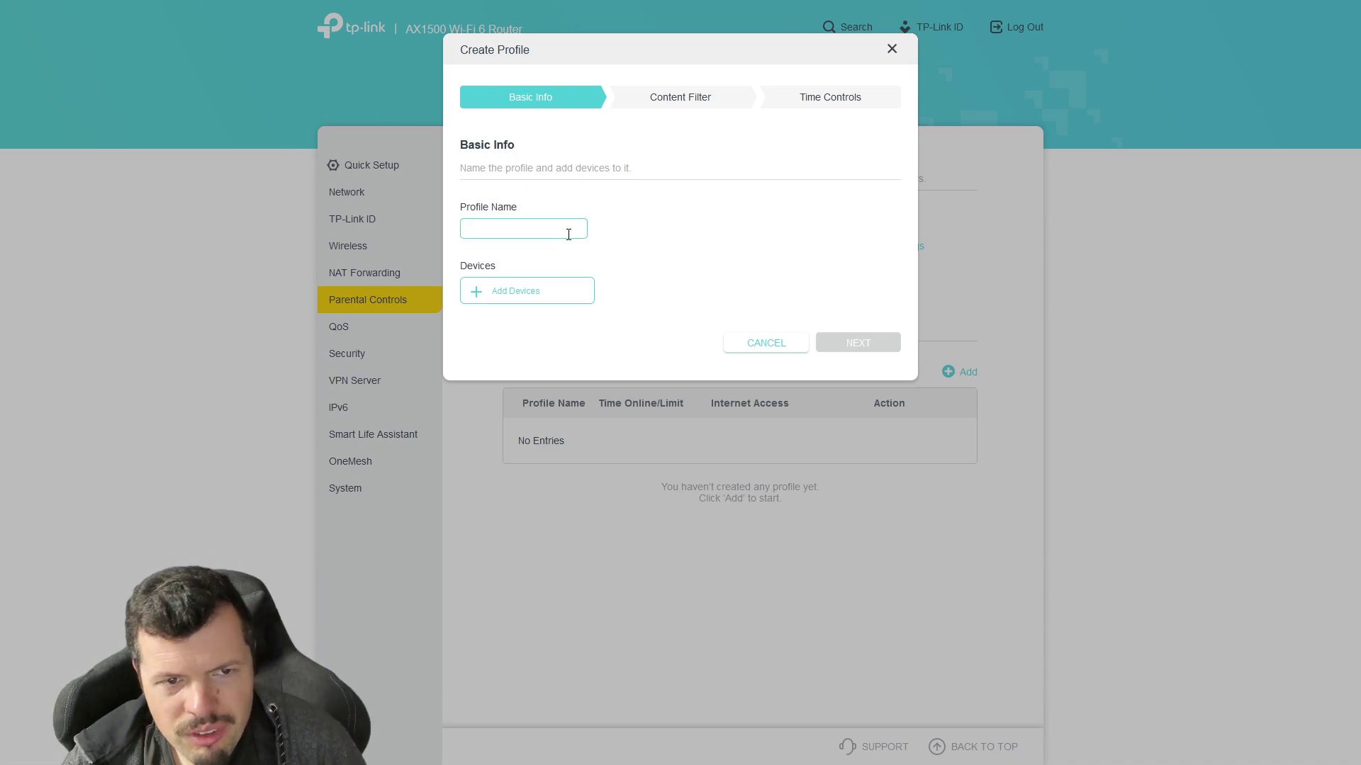
pyautogui.write('Ted')
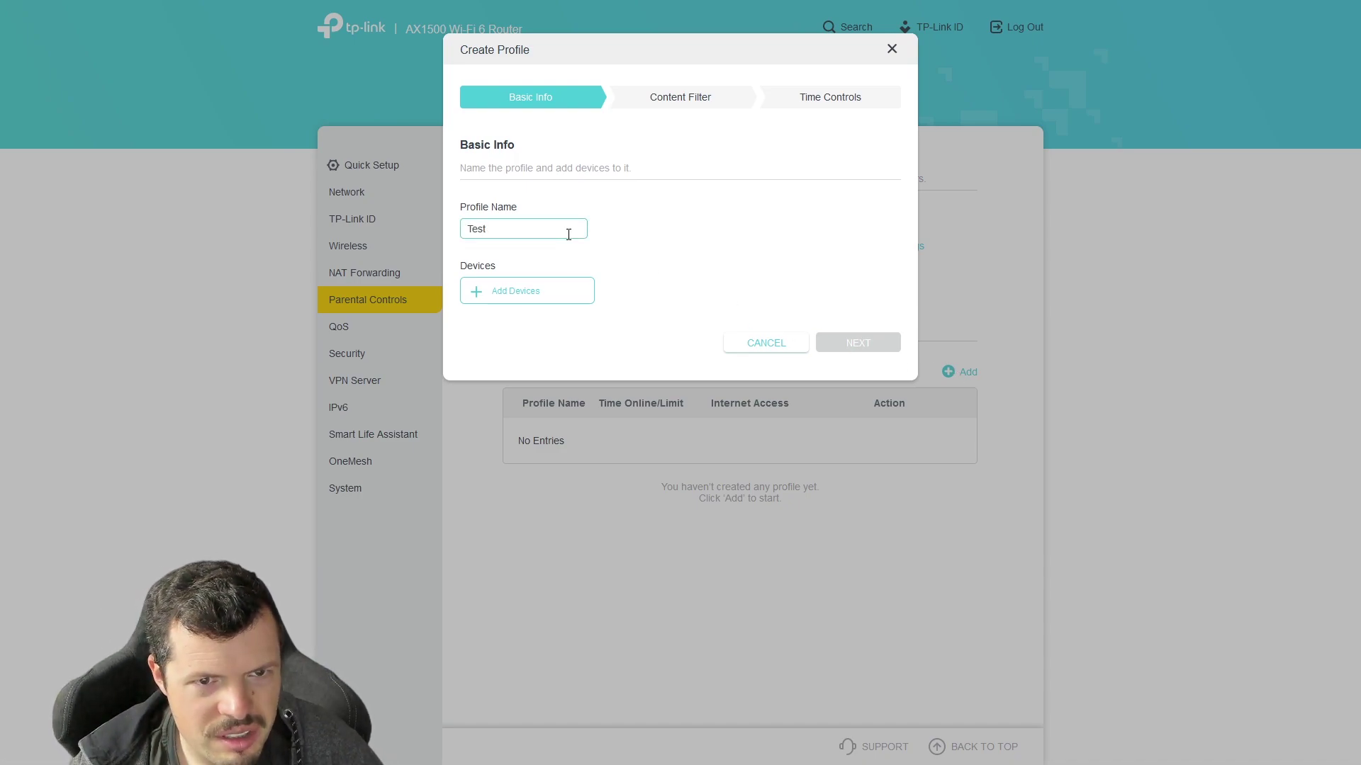
pyautogui.click(562, 301)
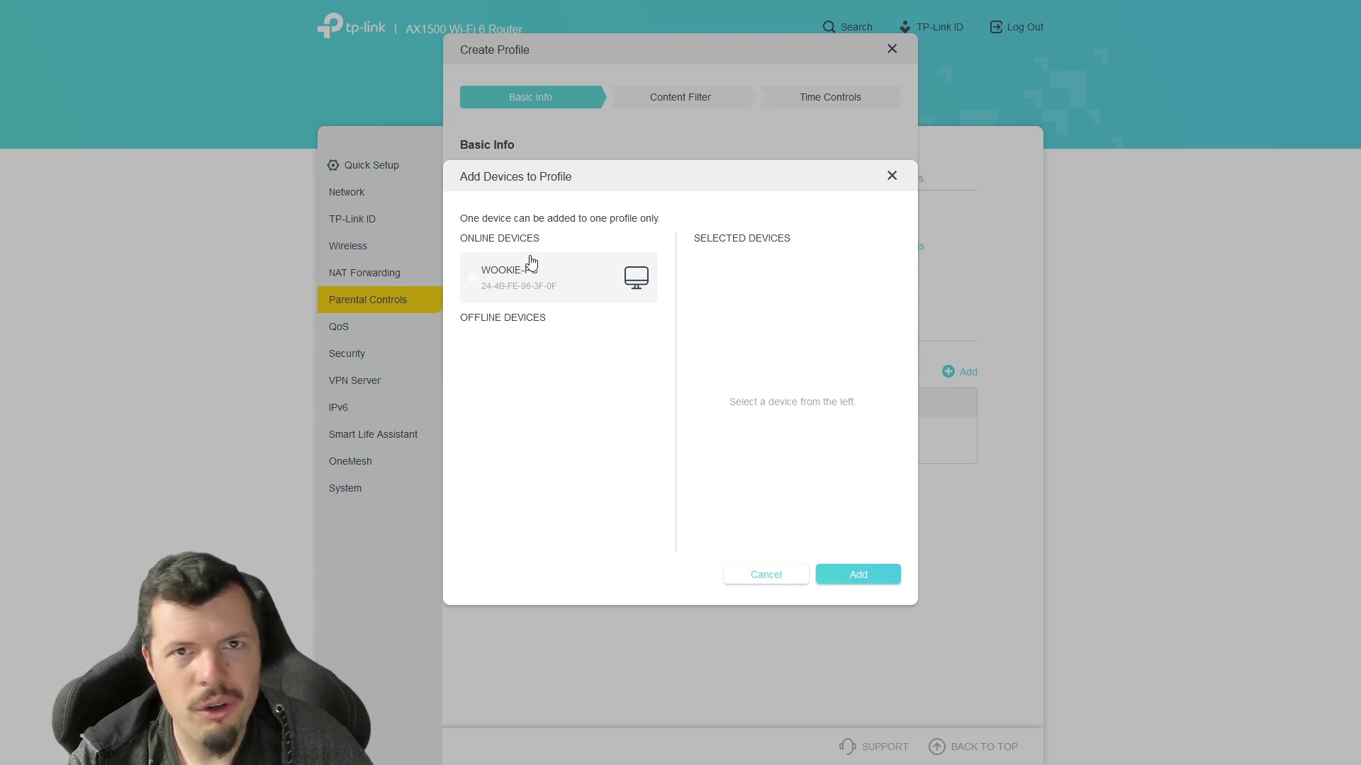
pyautogui.click(531, 264)
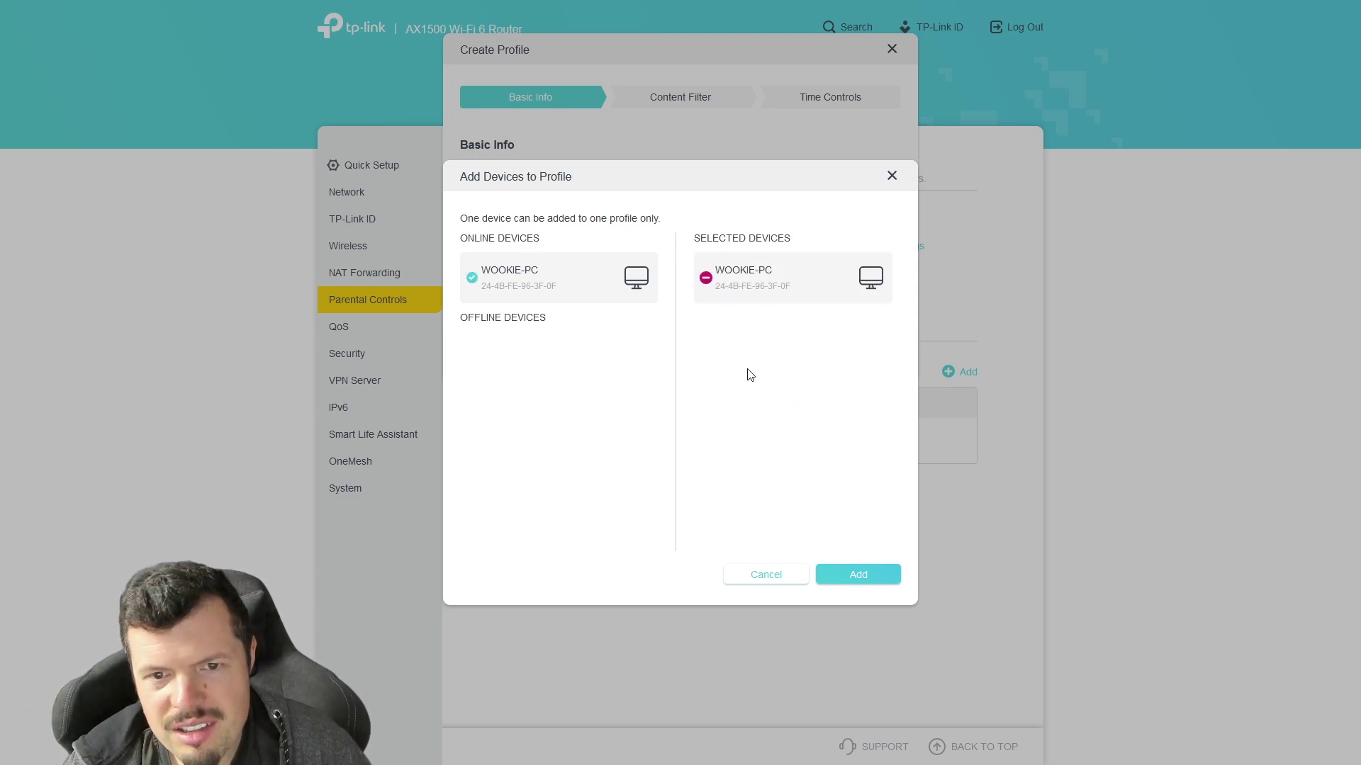
pyautogui.click(854, 577)
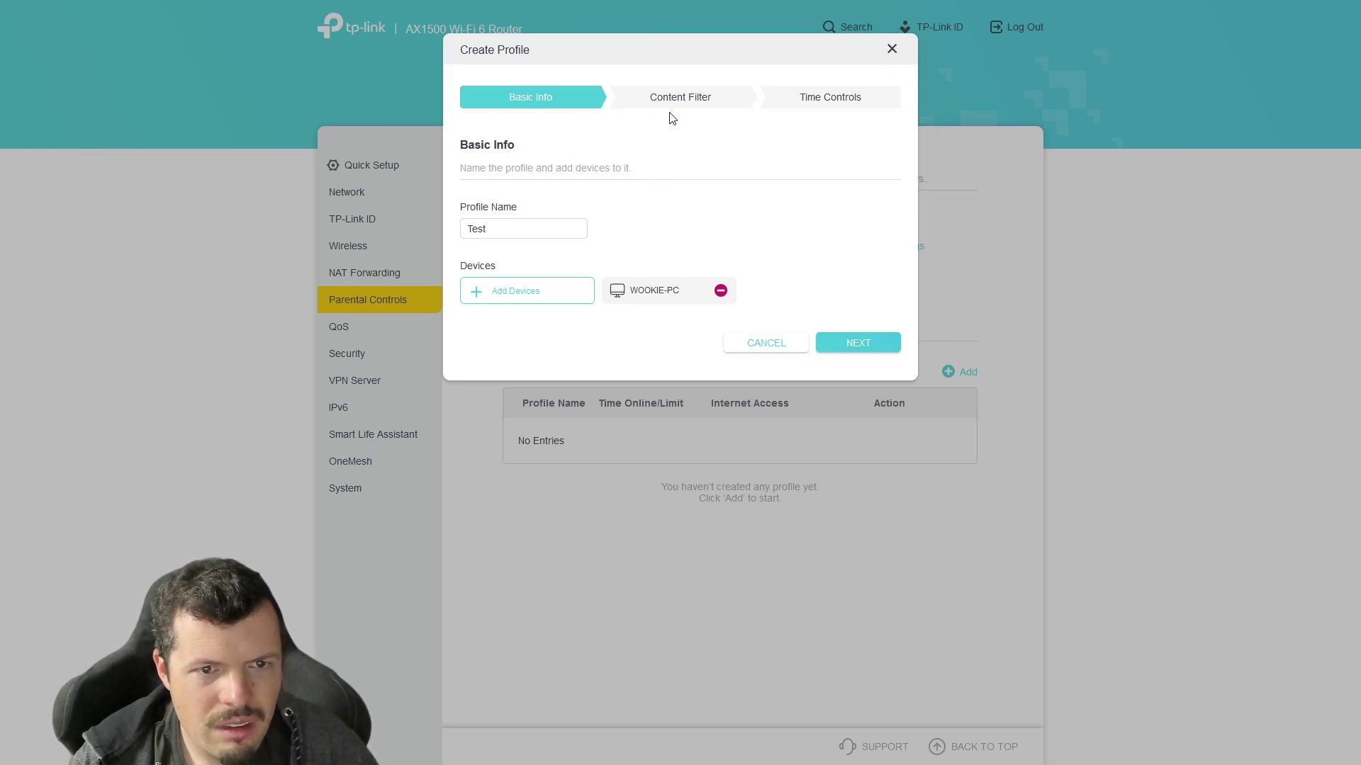
pyautogui.click(853, 345)
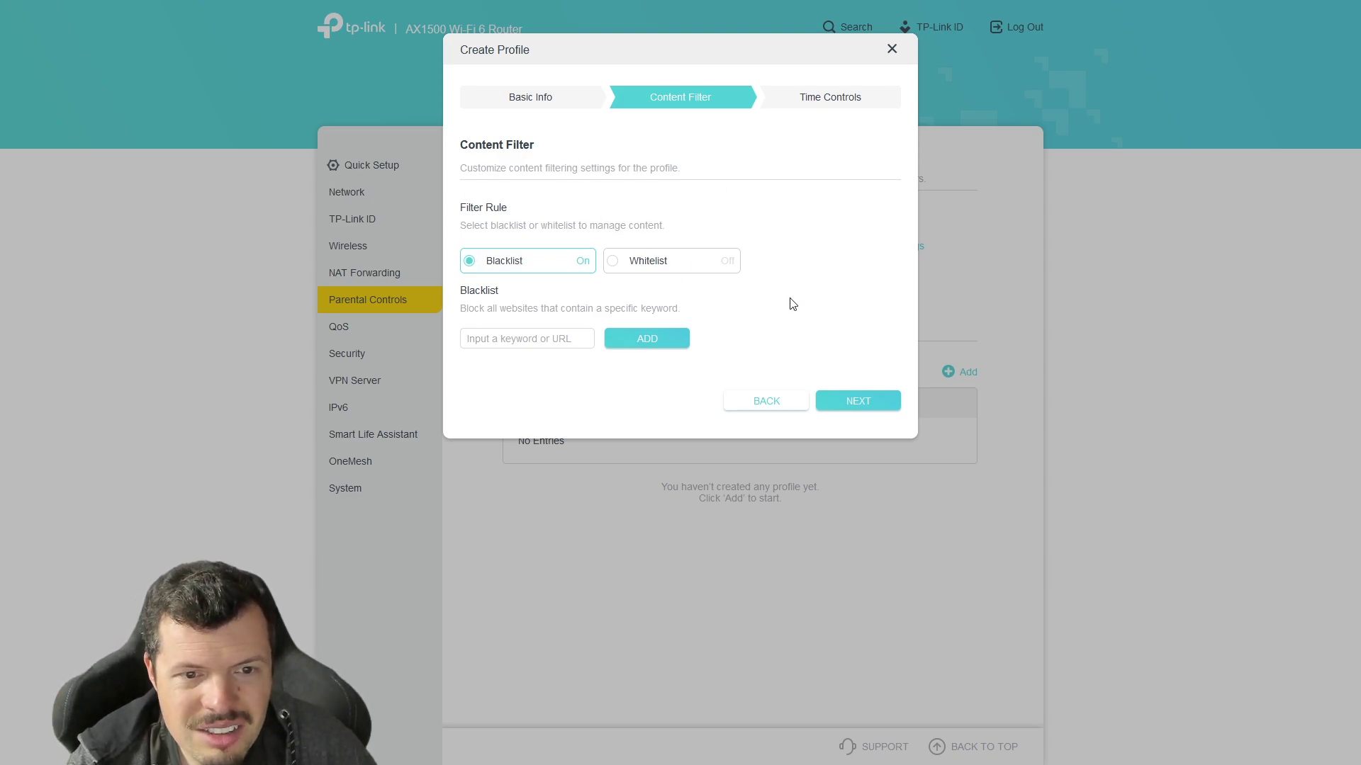
pyautogui.click(546, 343)
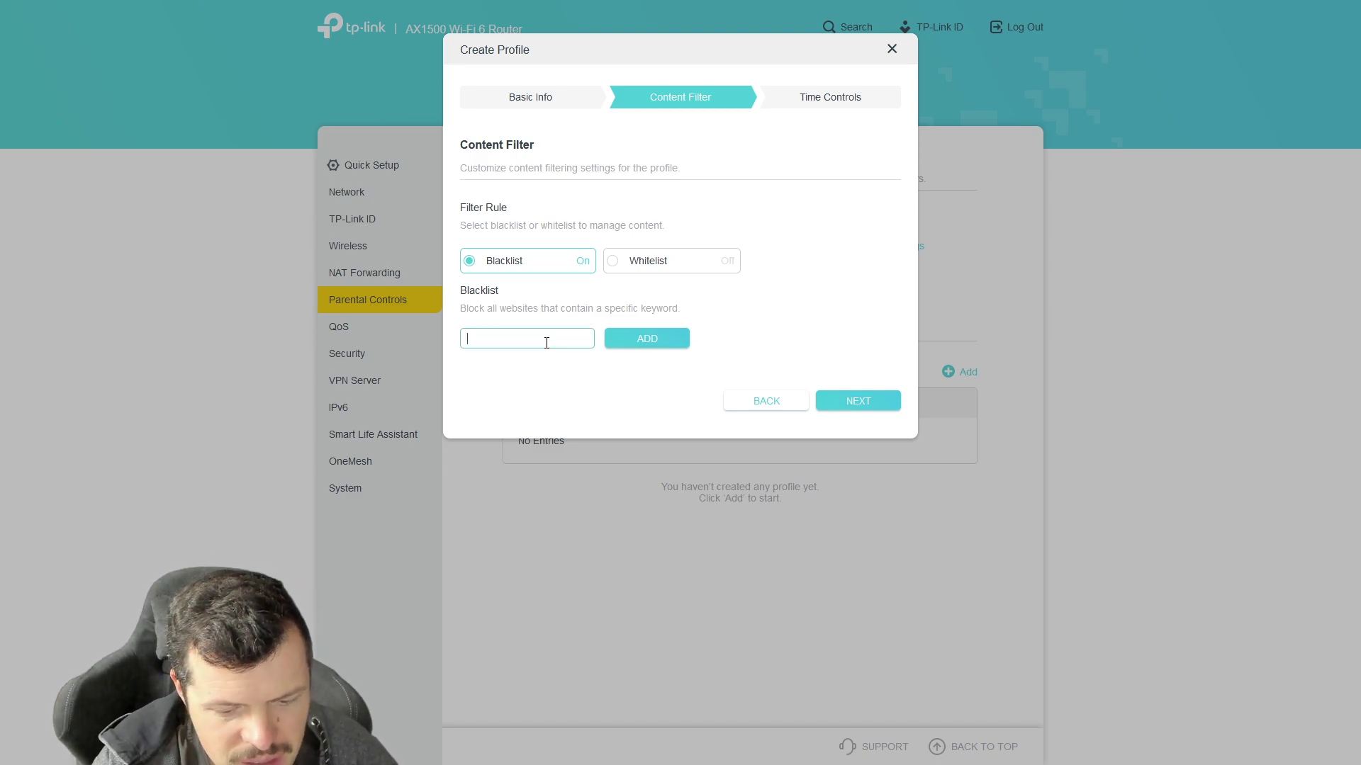
pyautogui.write('facebook')
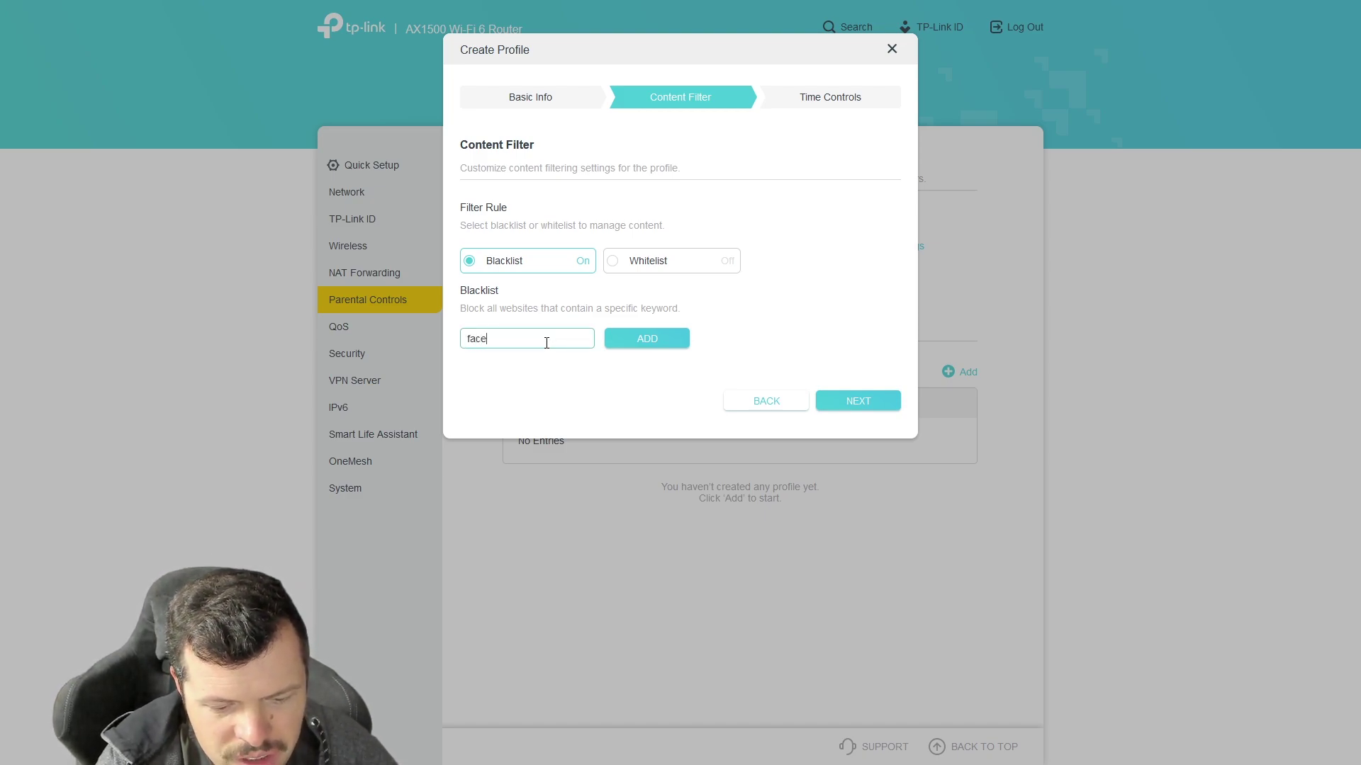
pyautogui.click(644, 337)
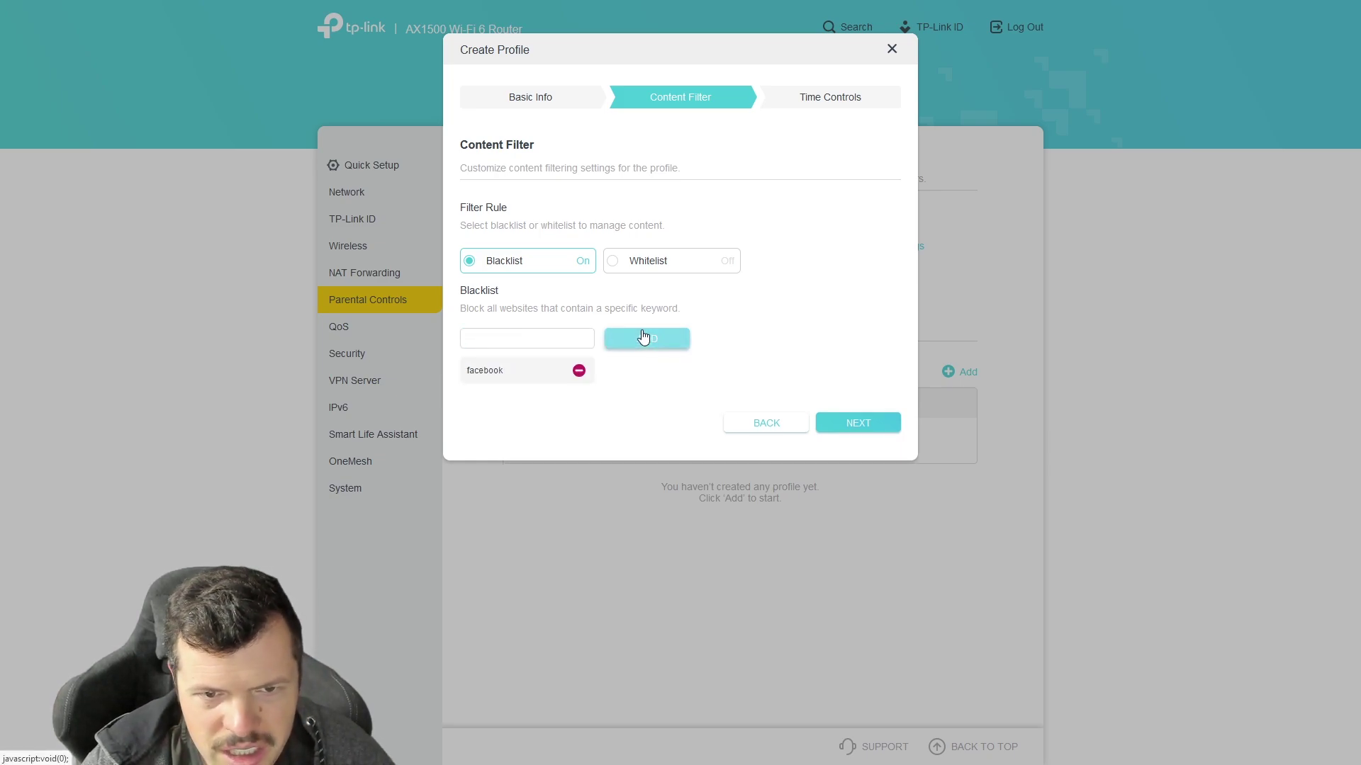
pyautogui.click(568, 332)
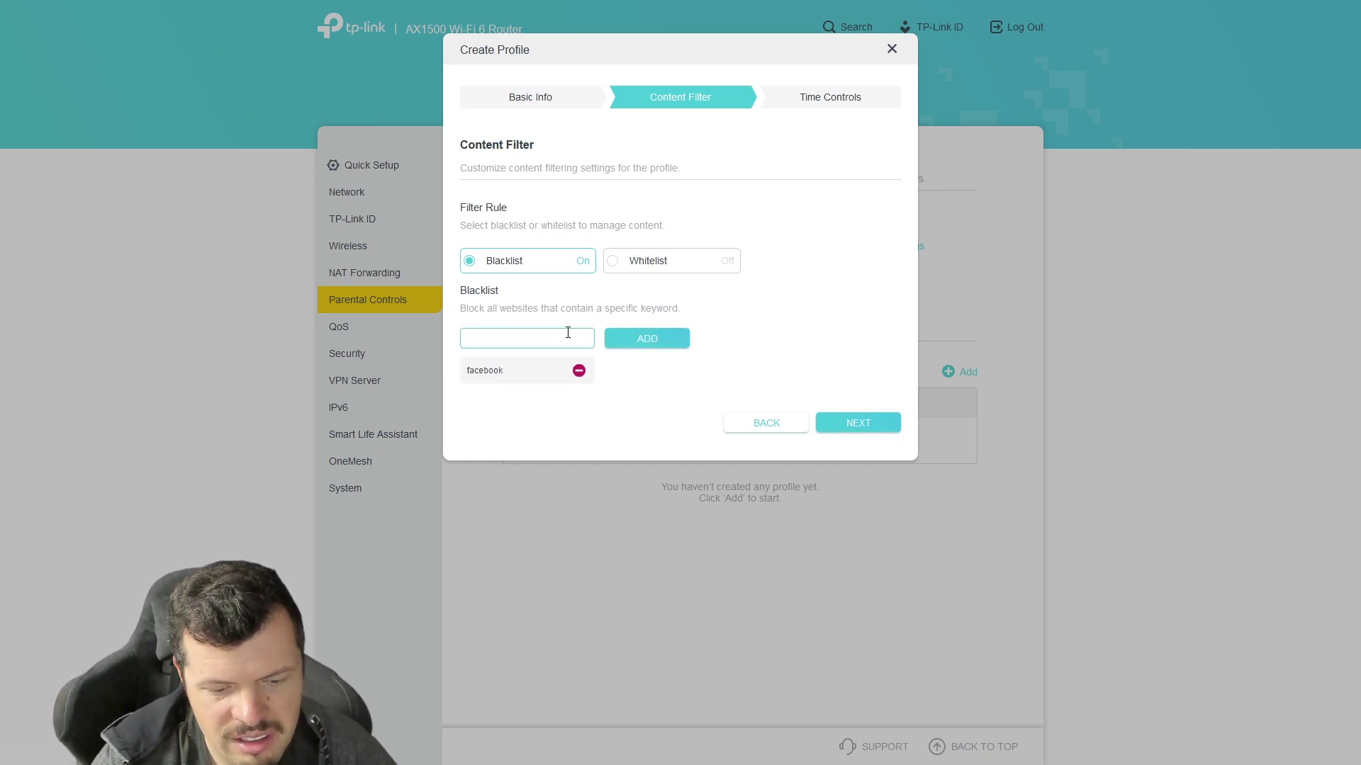
pyautogui.write('youtube')
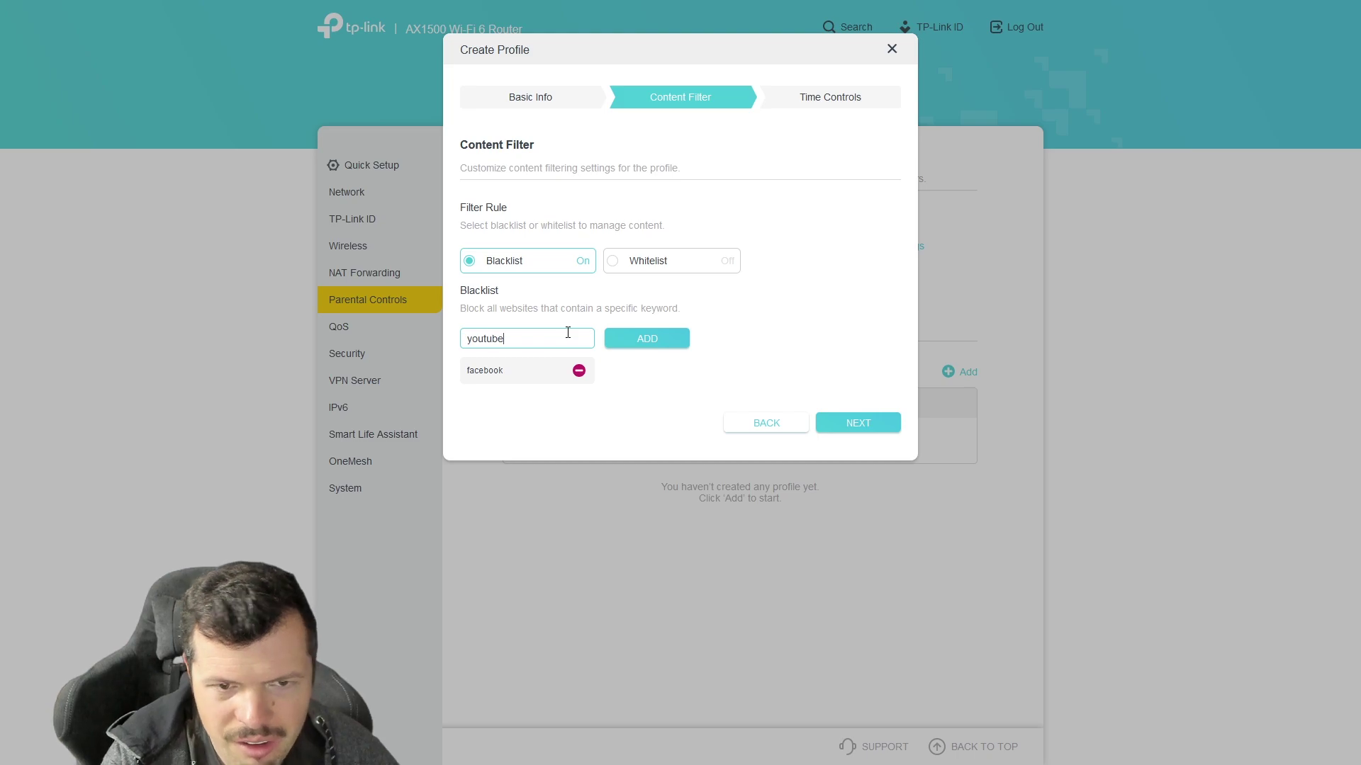
pyautogui.click(613, 340)
pyautogui.click(553, 338)
pyautogui.write('w')
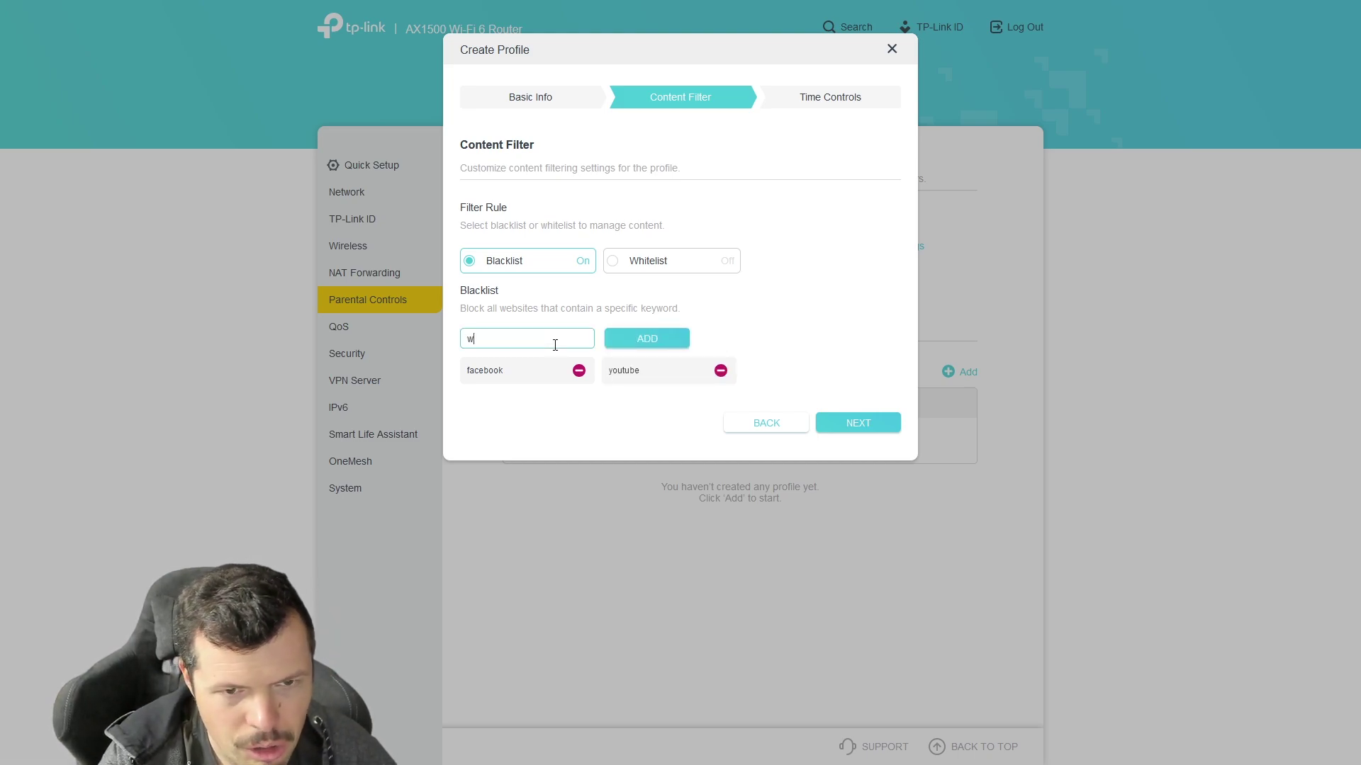
pyautogui.write('ww.face')
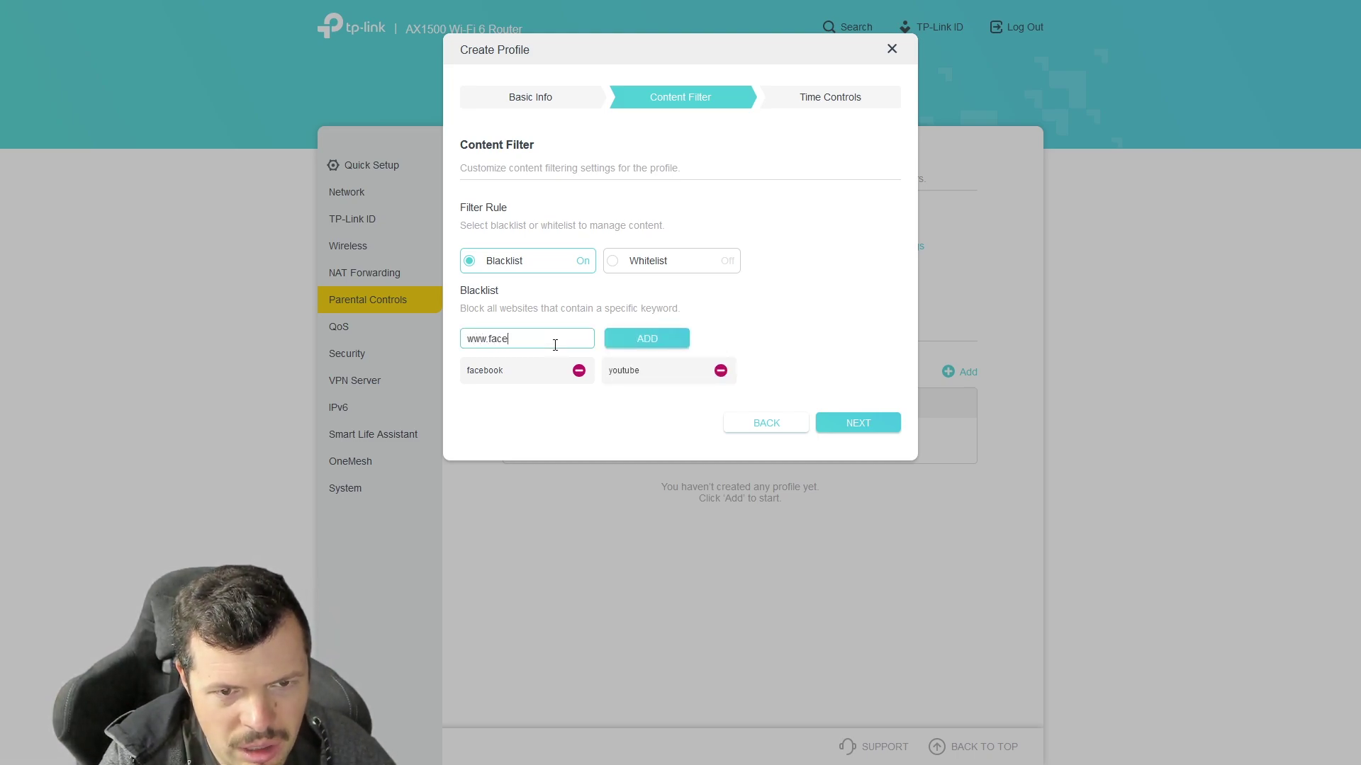
pyautogui.write('book.com')
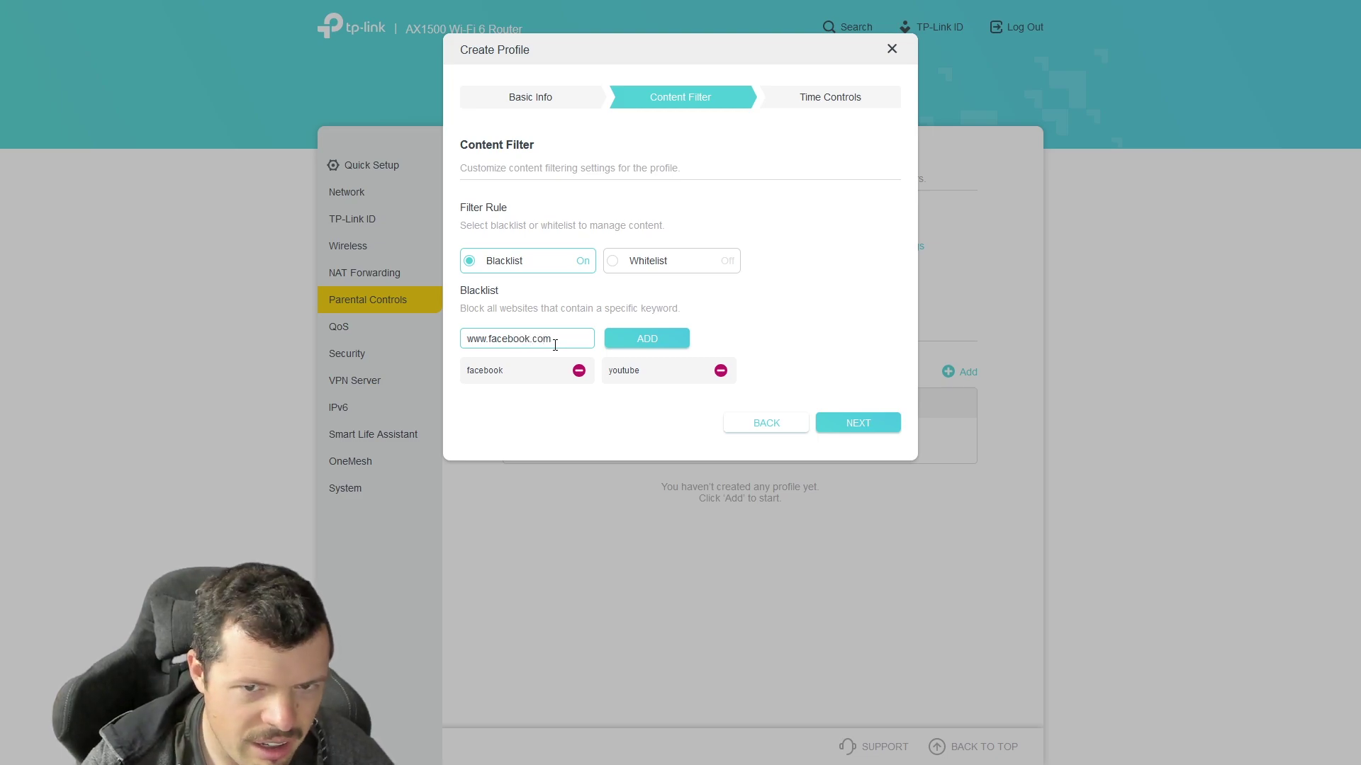
pyautogui.click(652, 347)
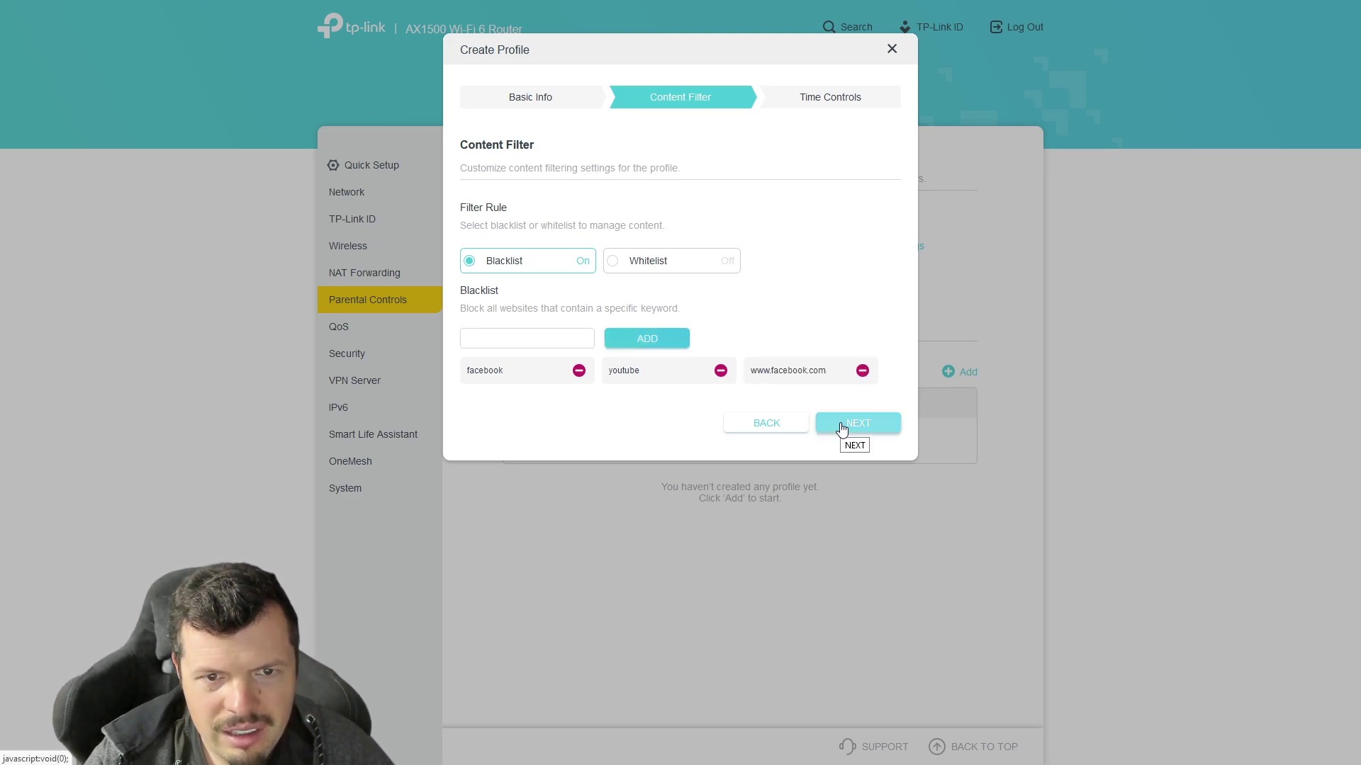
pyautogui.click(839, 425)
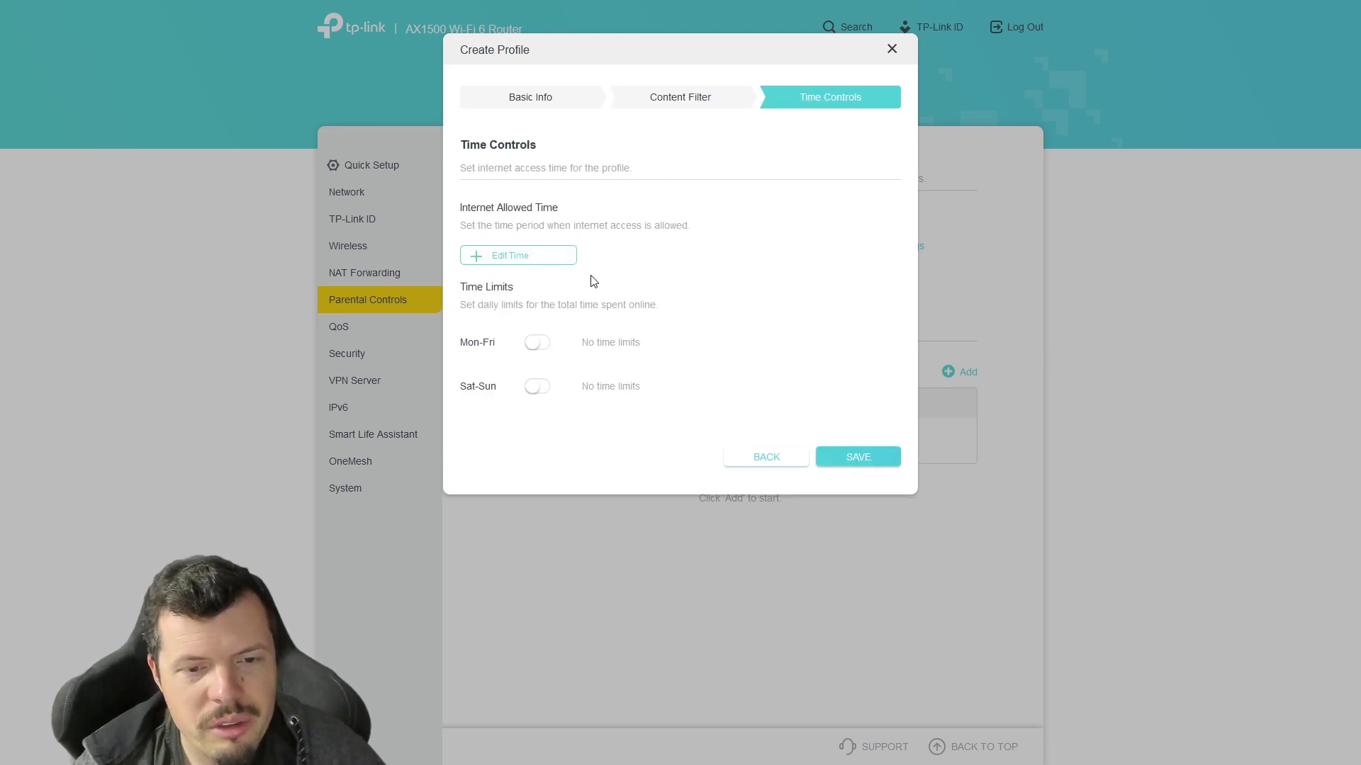
# Set a 2h Mon–Fri daily time limit, leaving the weekend limit off
pyautogui.click(537, 345)
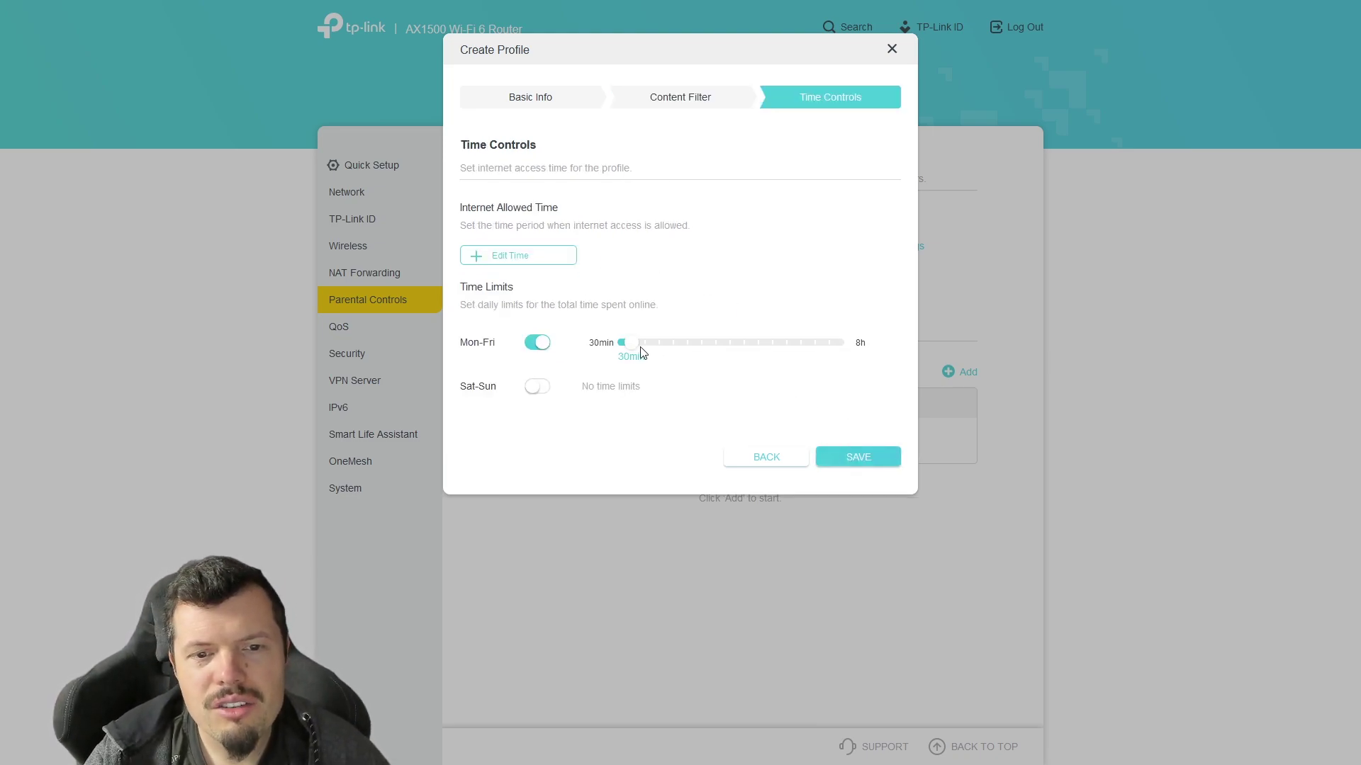
pyautogui.moveTo(641, 348); pyautogui.dragTo(672, 347)
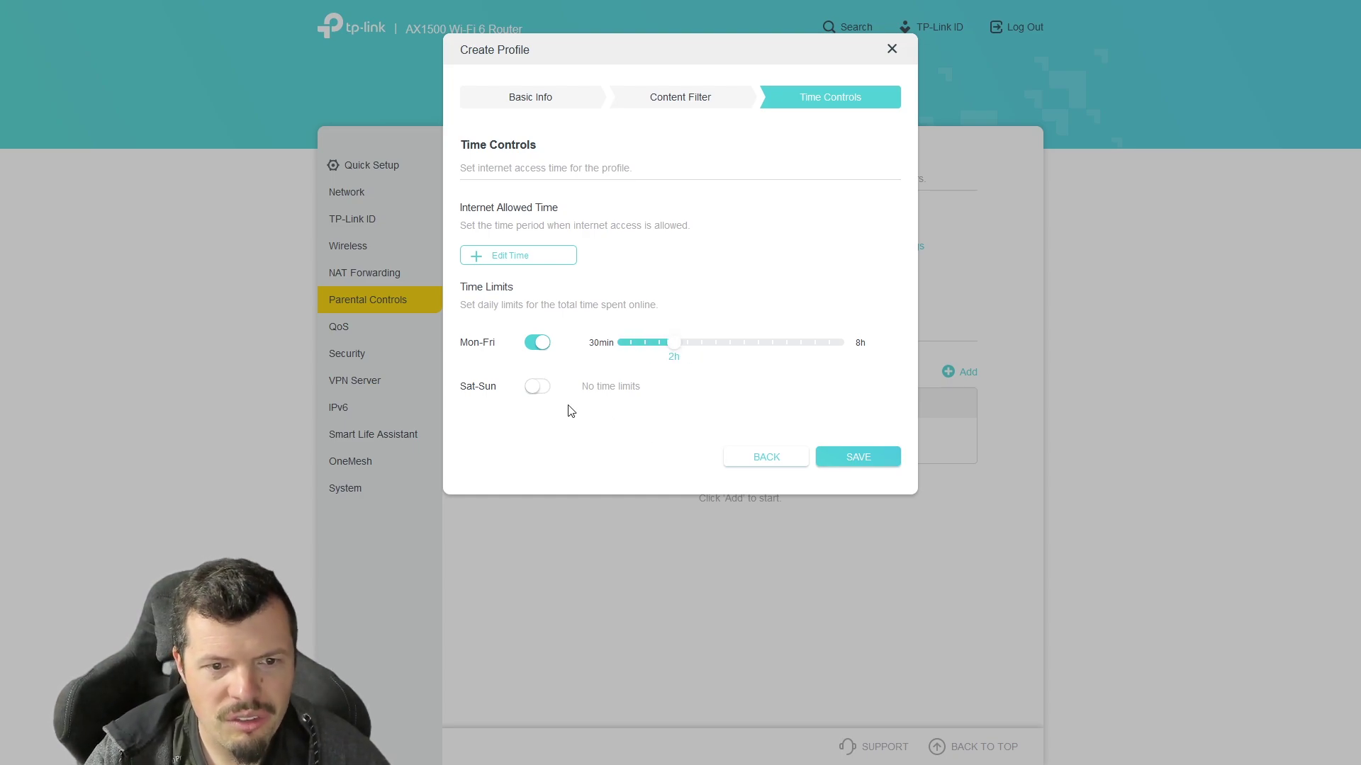
pyautogui.click(539, 389)
pyautogui.click(540, 388)
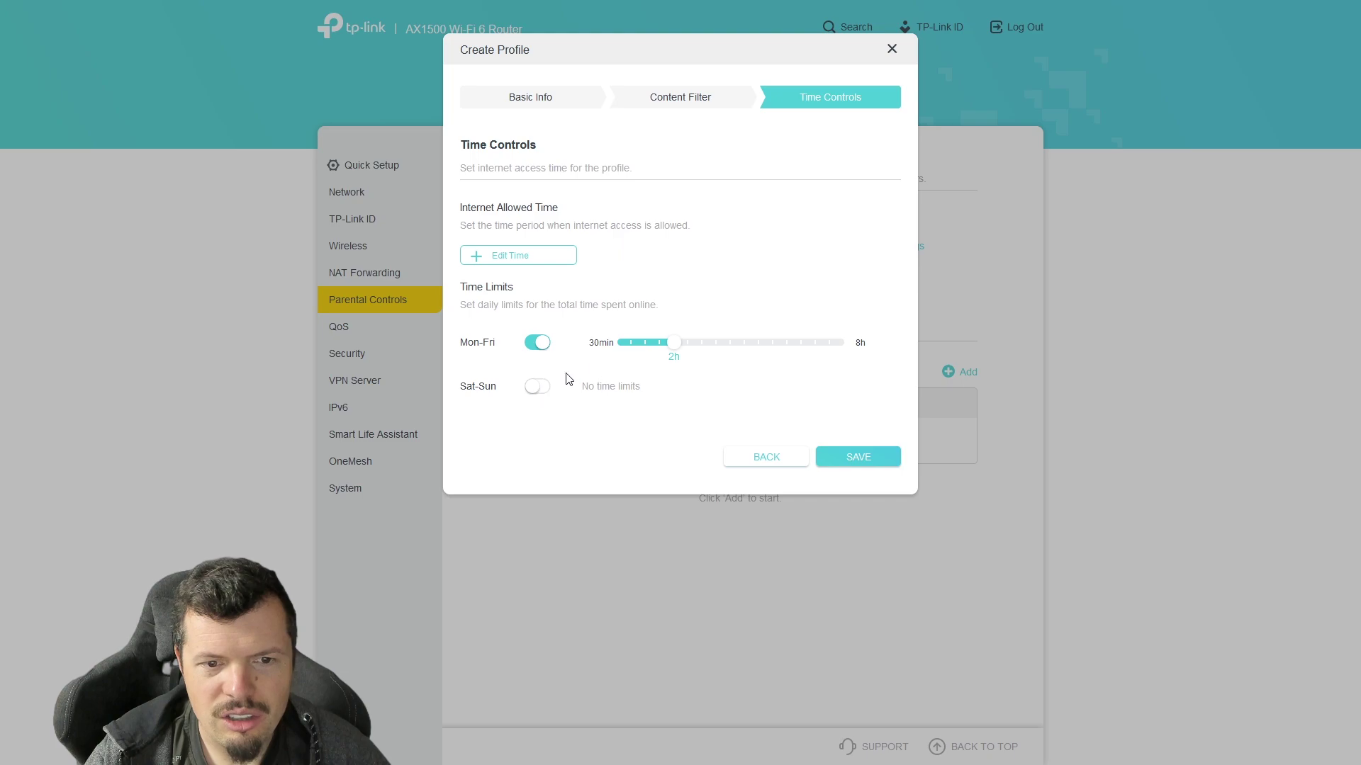
pyautogui.click(841, 462)
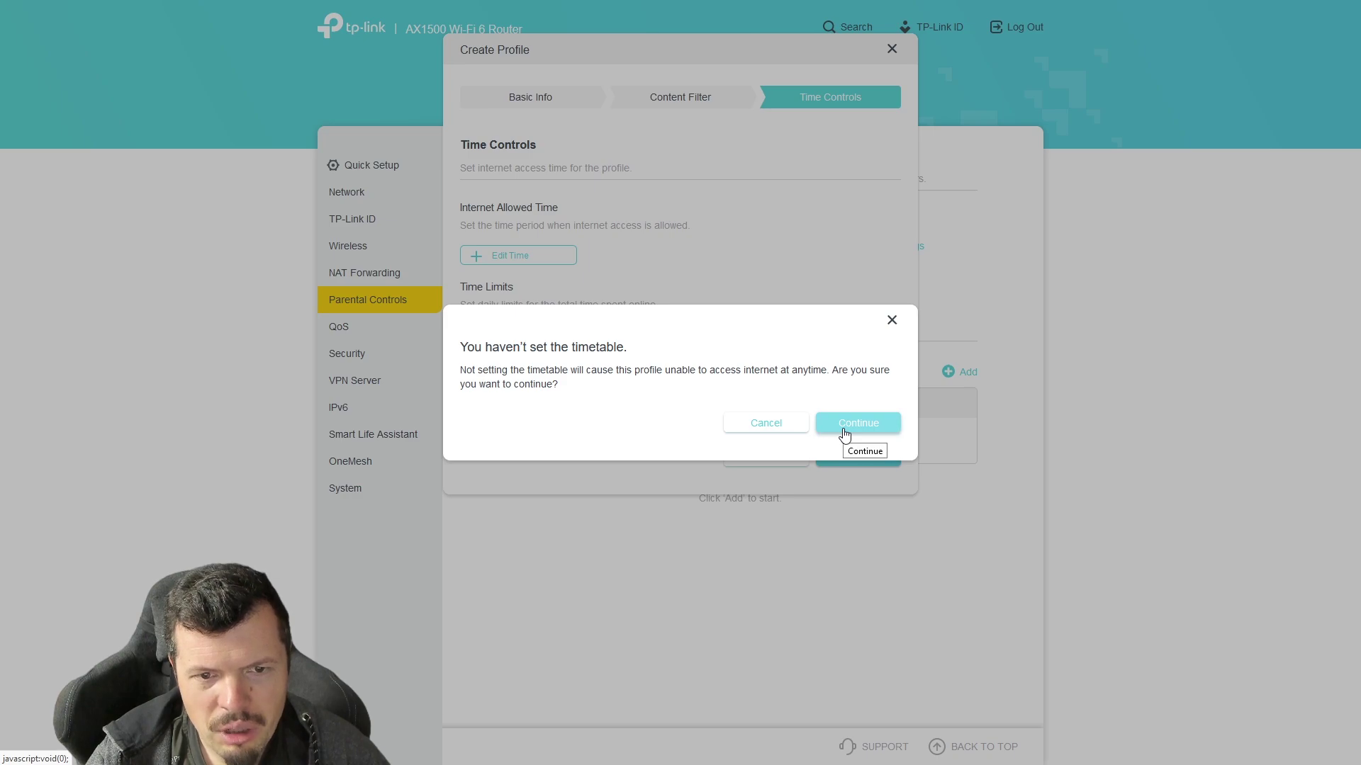
# Allow internet 01:00–04:00 daily and 10:00–15:00 in the timetable, then save the Test profile
pyautogui.click(845, 428)
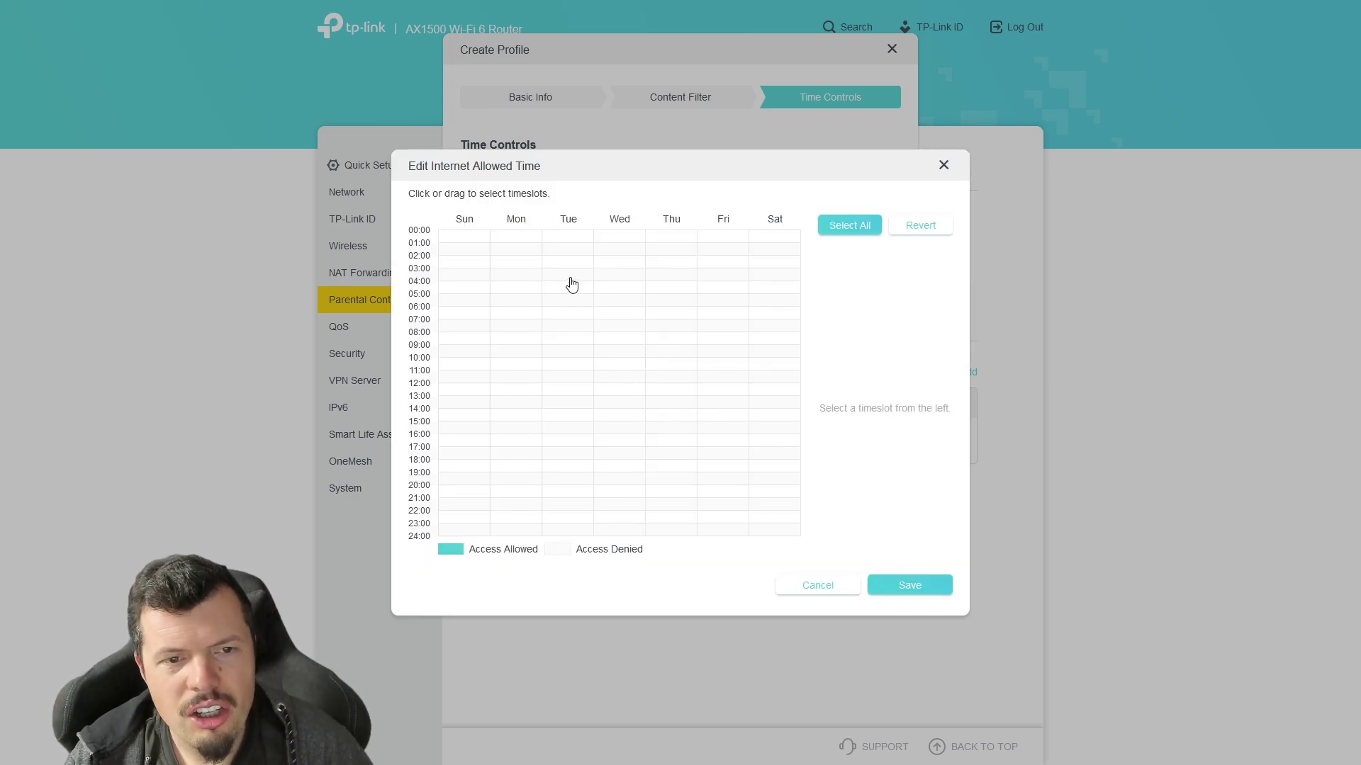
pyautogui.moveTo(570, 277); pyautogui.dragTo(775, 283)
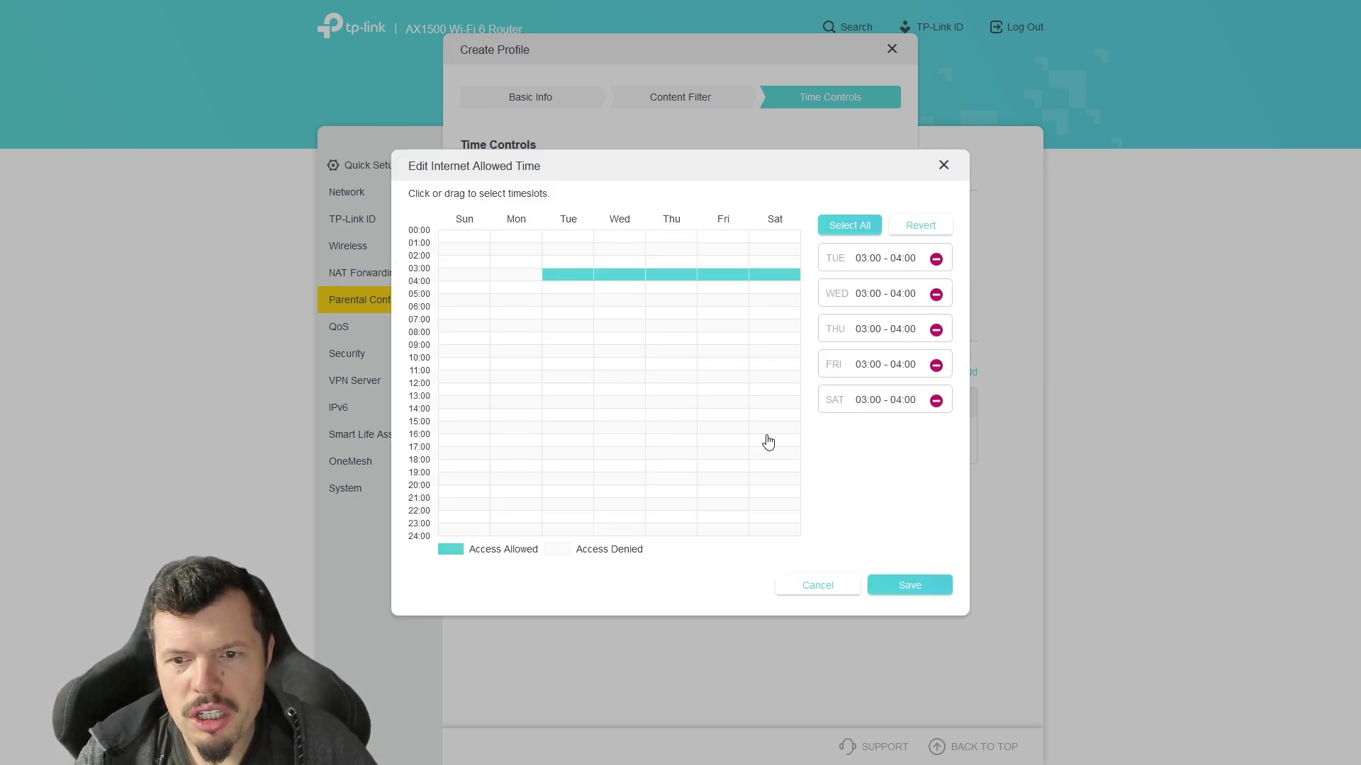
pyautogui.click(468, 275)
pyautogui.moveTo(451, 254); pyautogui.dragTo(788, 262)
pyautogui.moveTo(461, 362); pyautogui.dragTo(712, 417)
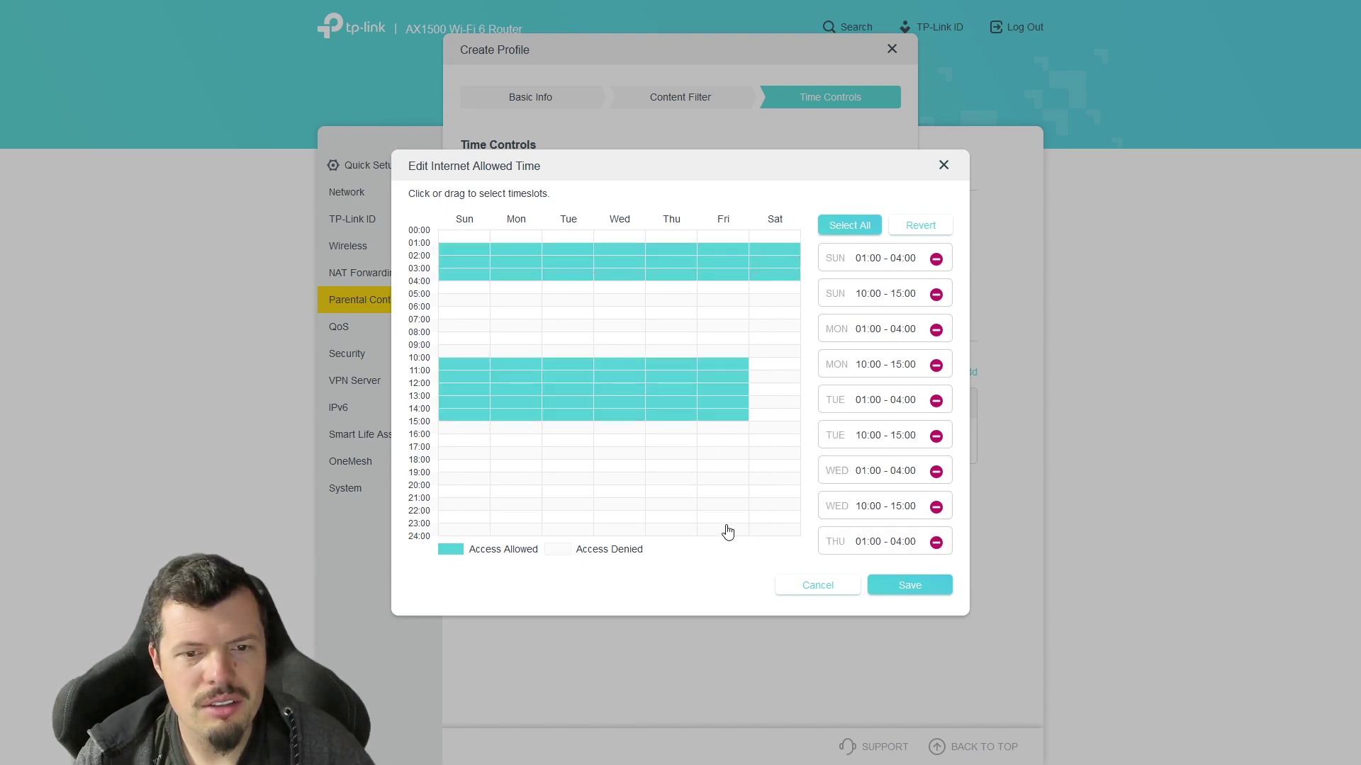
pyautogui.moveTo(607, 304); pyautogui.dragTo(750, 336)
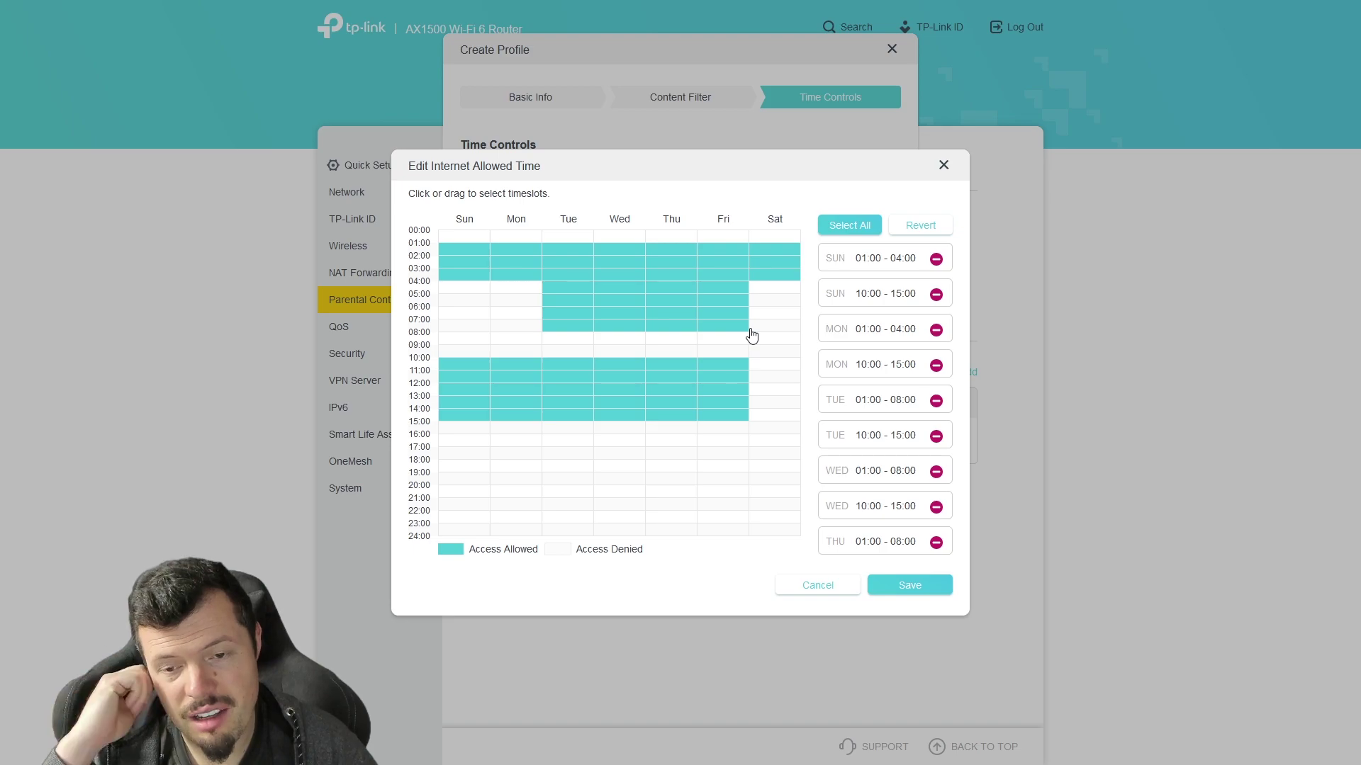
pyautogui.click(908, 590)
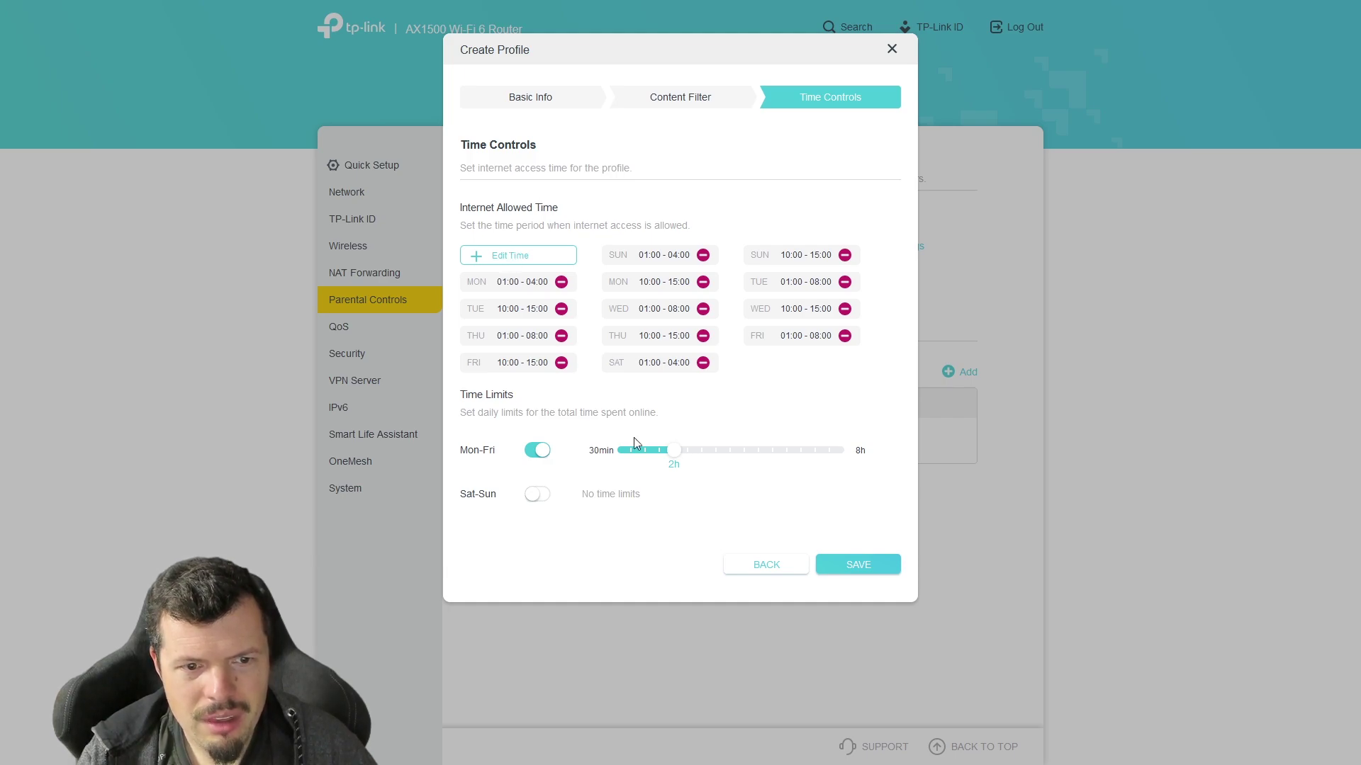
pyautogui.moveTo(475, 413); pyautogui.dragTo(711, 416)
pyautogui.click(710, 416)
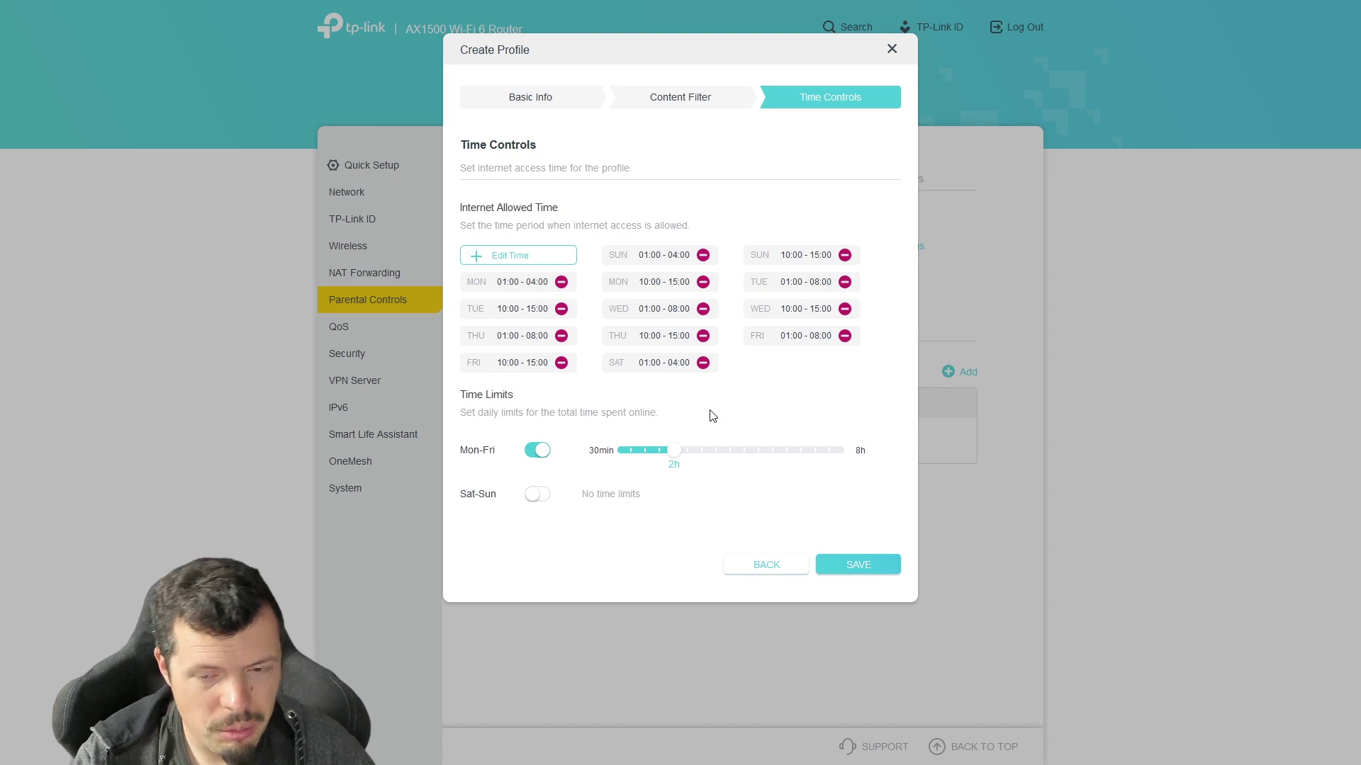
pyautogui.click(858, 567)
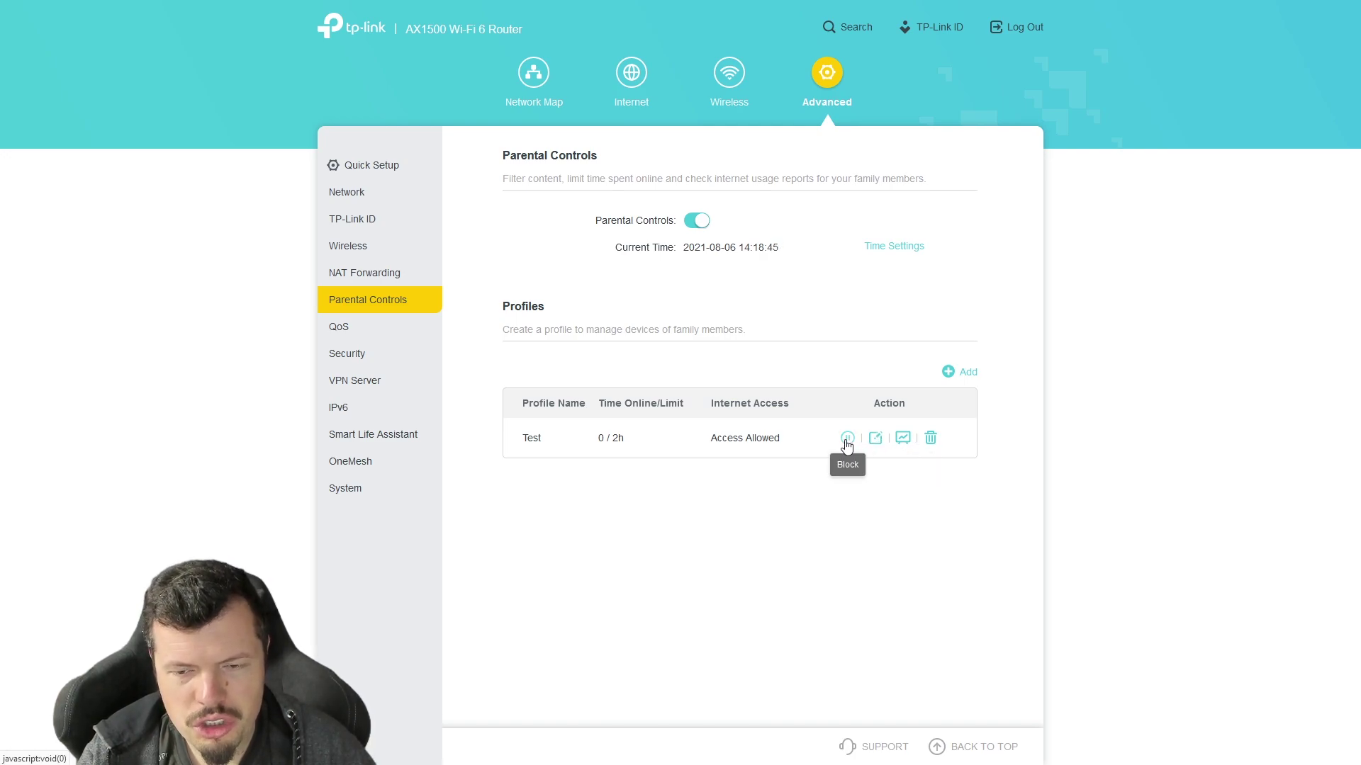
# Delete the Test profile, glance at Time Settings, and open the QoS page
pyautogui.click(931, 439)
pyautogui.click(853, 409)
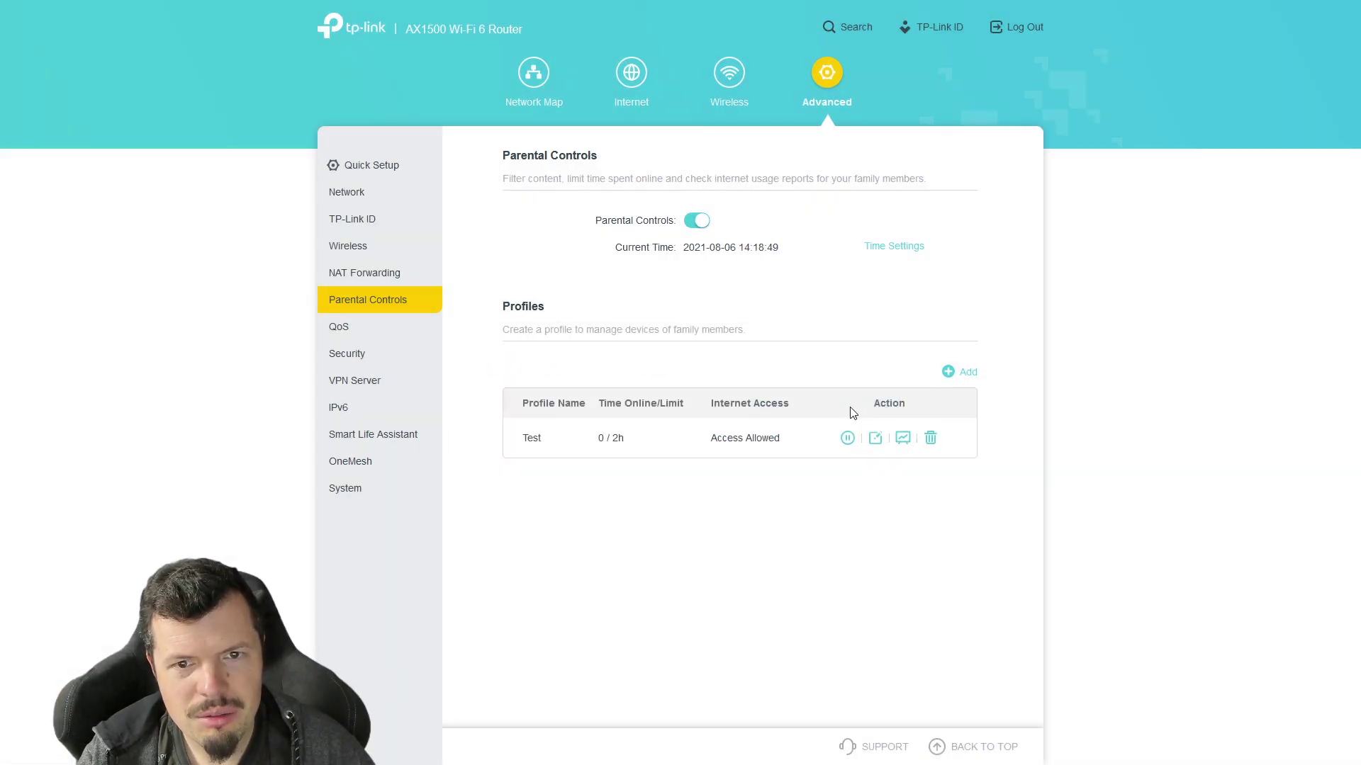
pyautogui.click(895, 248)
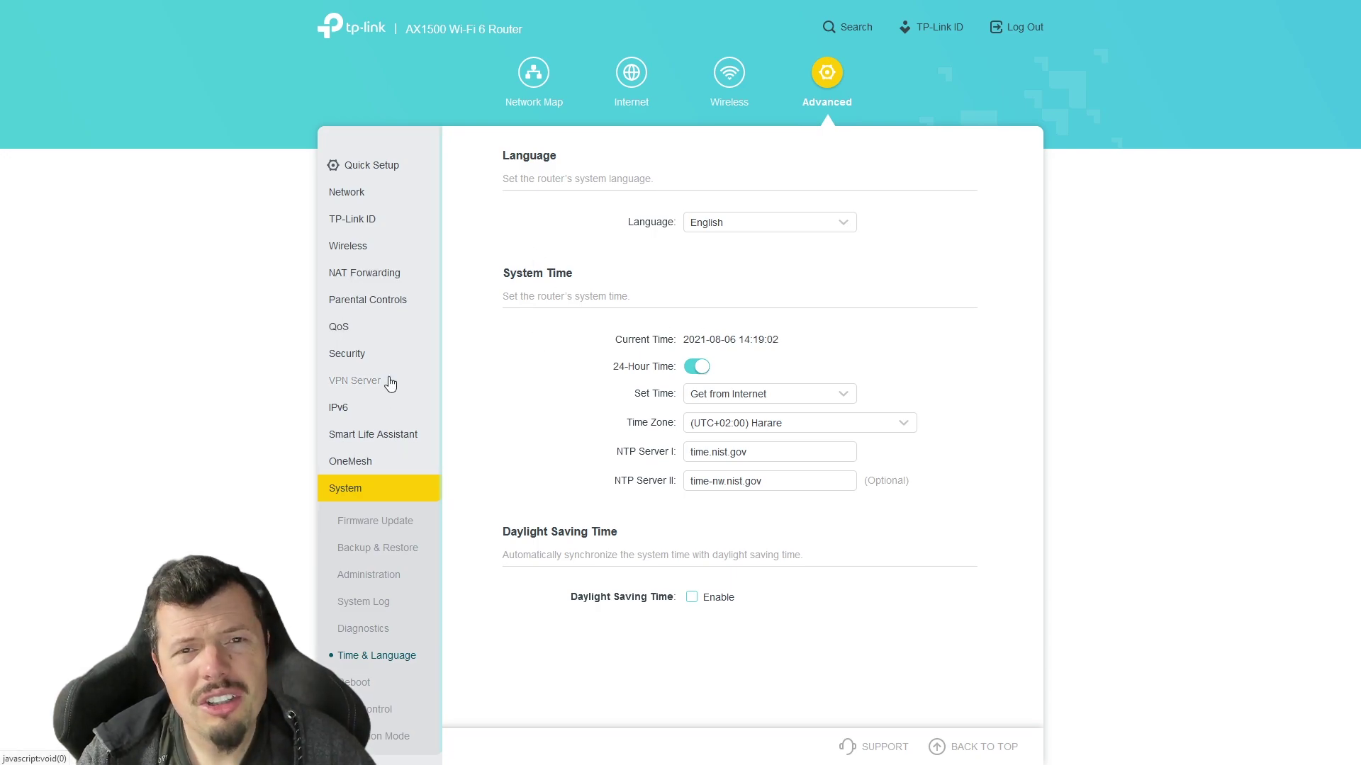
pyautogui.click(337, 330)
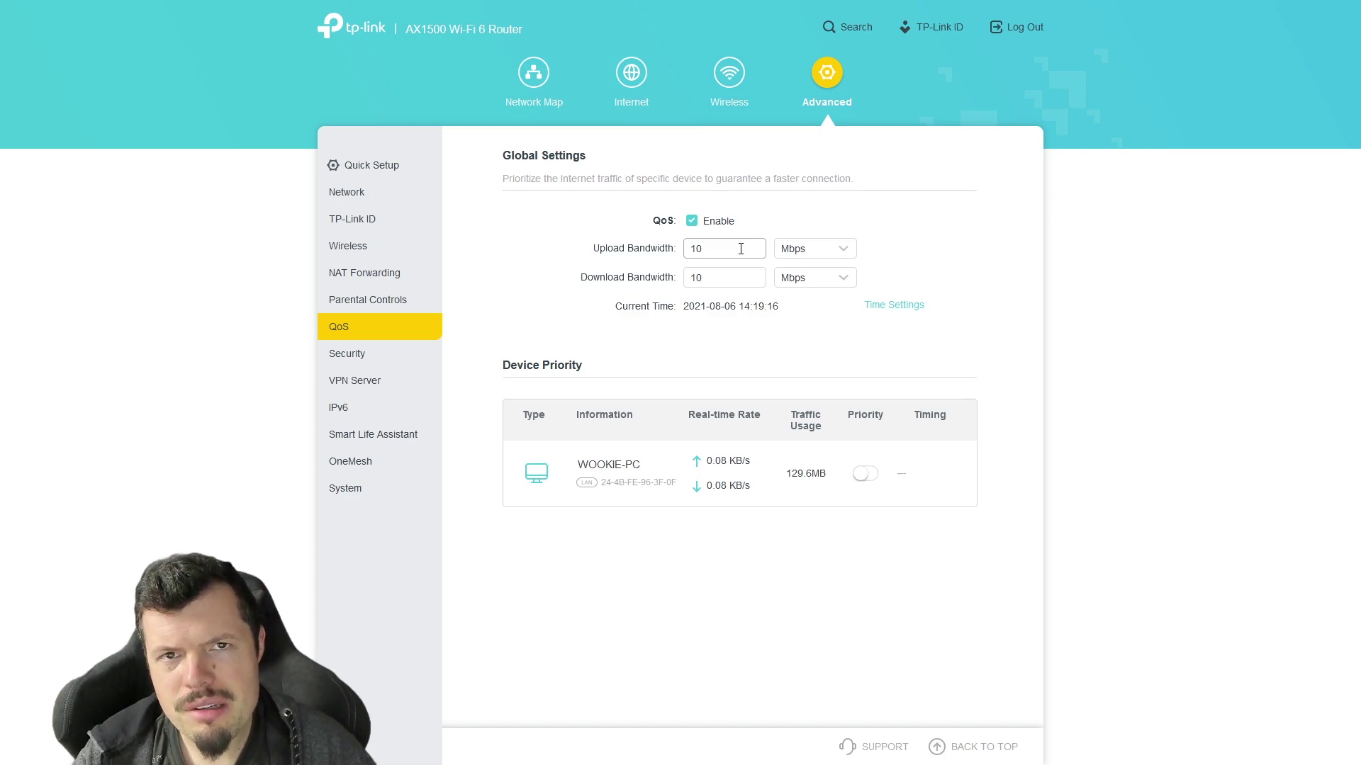
# Save 25 Mbps QoS upload and download limits, then go to the Speedtest tab
pyautogui.moveTo(741, 248); pyautogui.dragTo(676, 248)
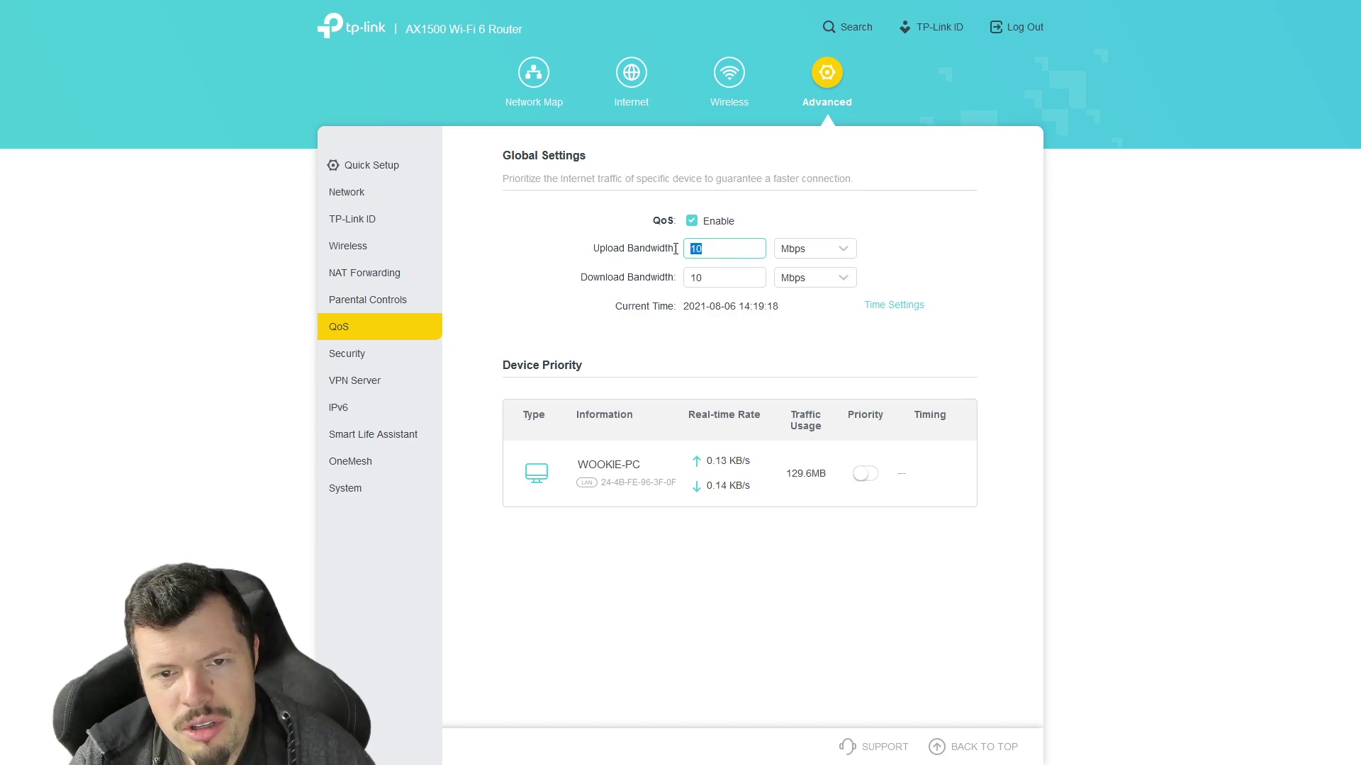
pyautogui.write('25')
pyautogui.click(664, 254)
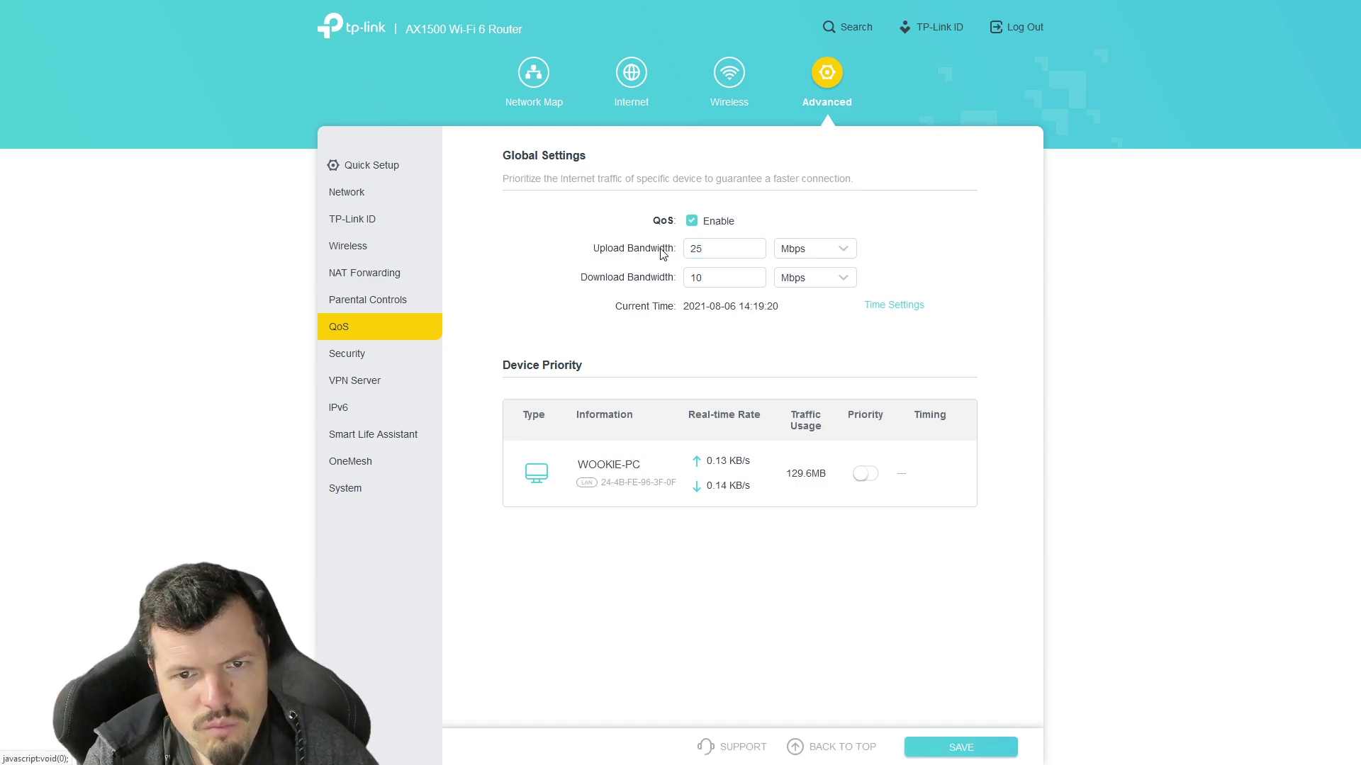
pyautogui.moveTo(720, 278); pyautogui.dragTo(649, 277)
pyautogui.write('25')
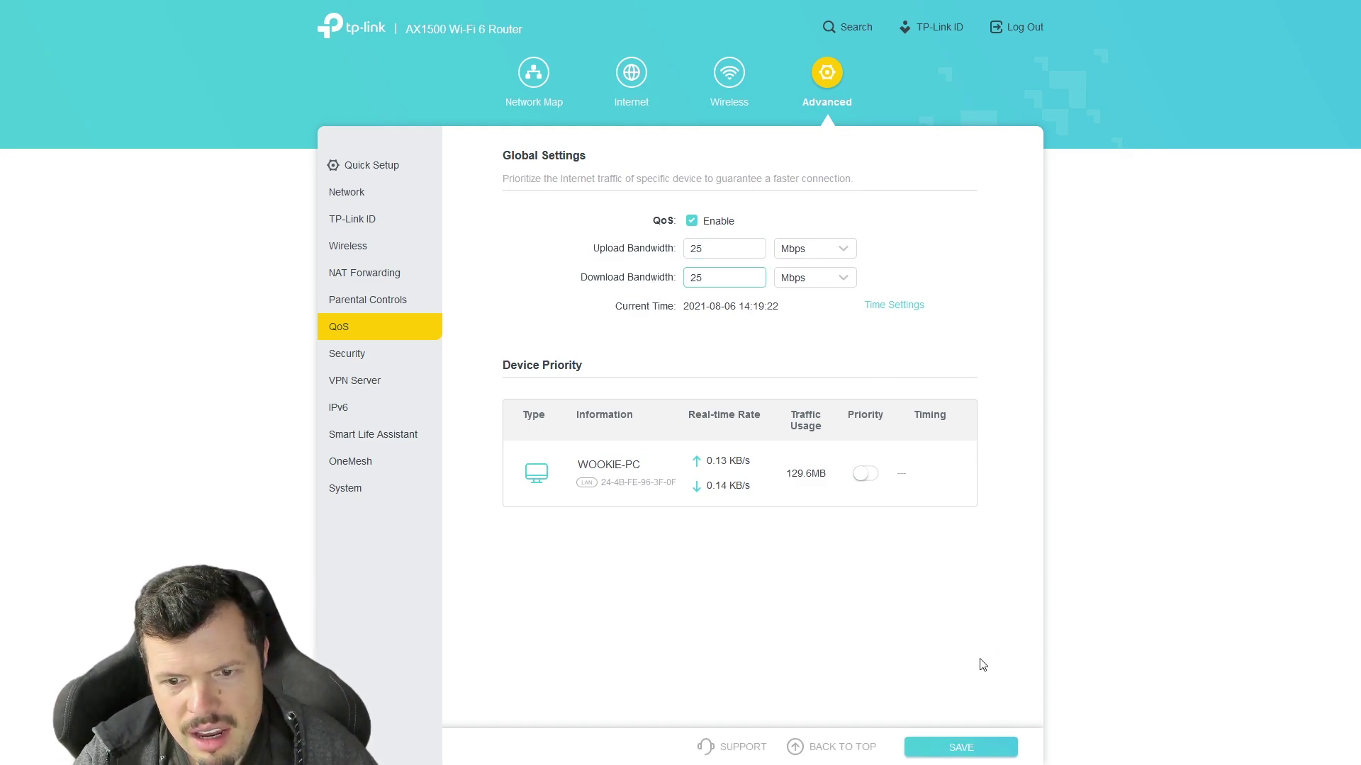
pyautogui.click(981, 747)
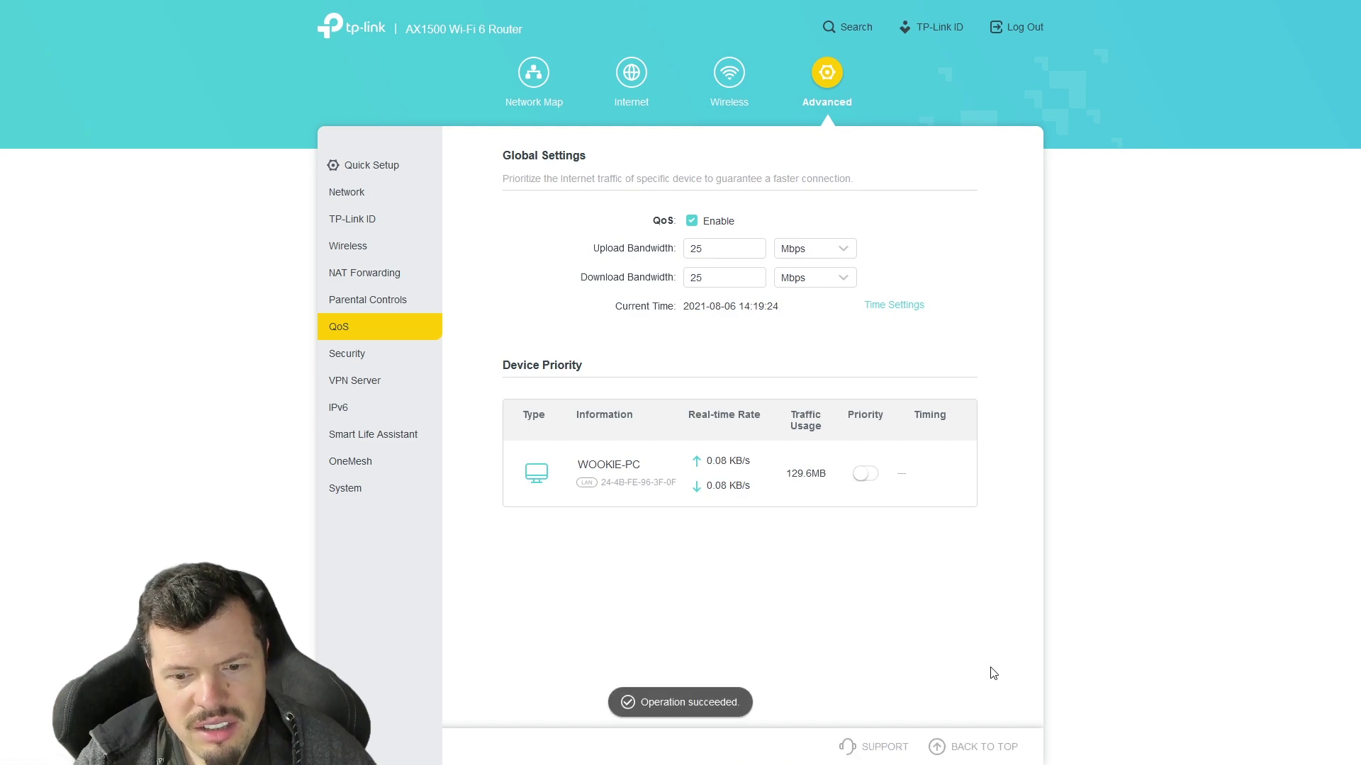
pyautogui.click(333, 10)
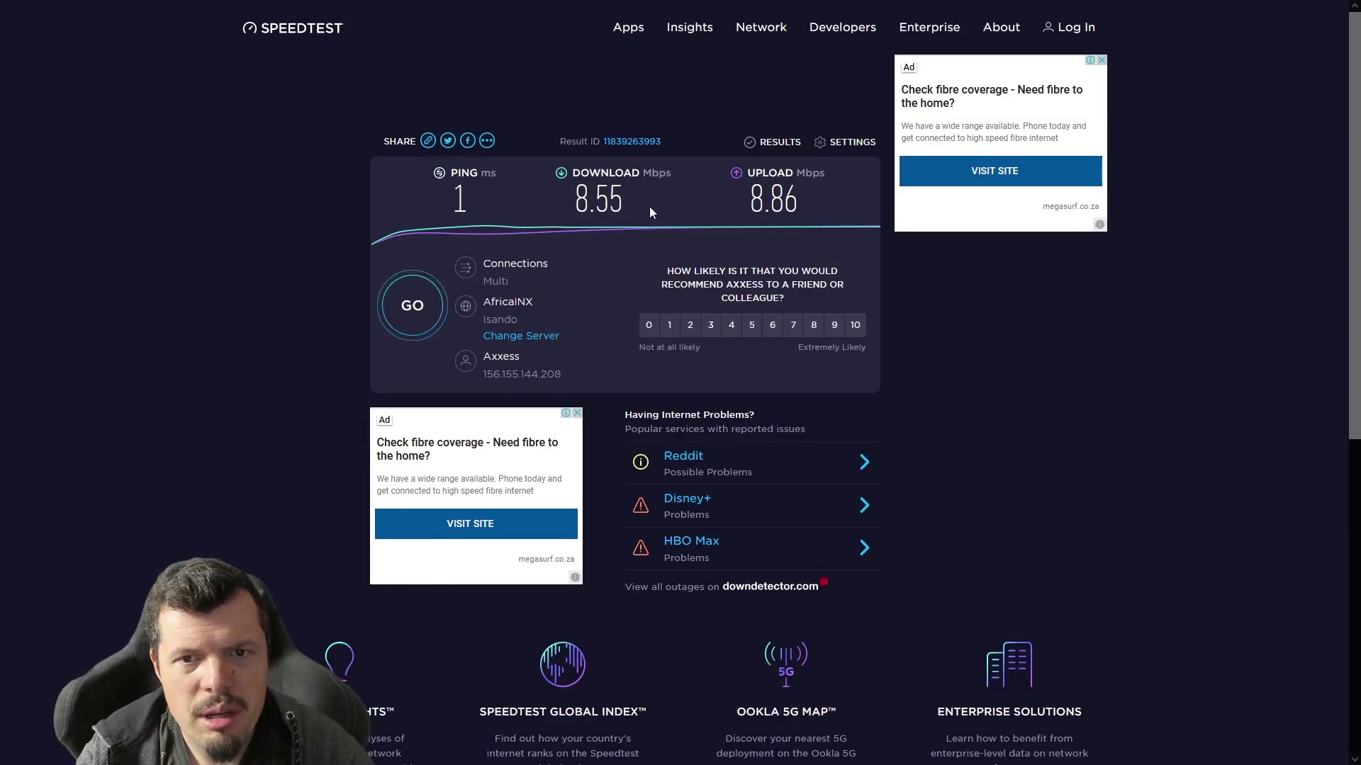
# Rerun the Speedtest with the router's 25 Mbps cap active
pyautogui.click(413, 306)
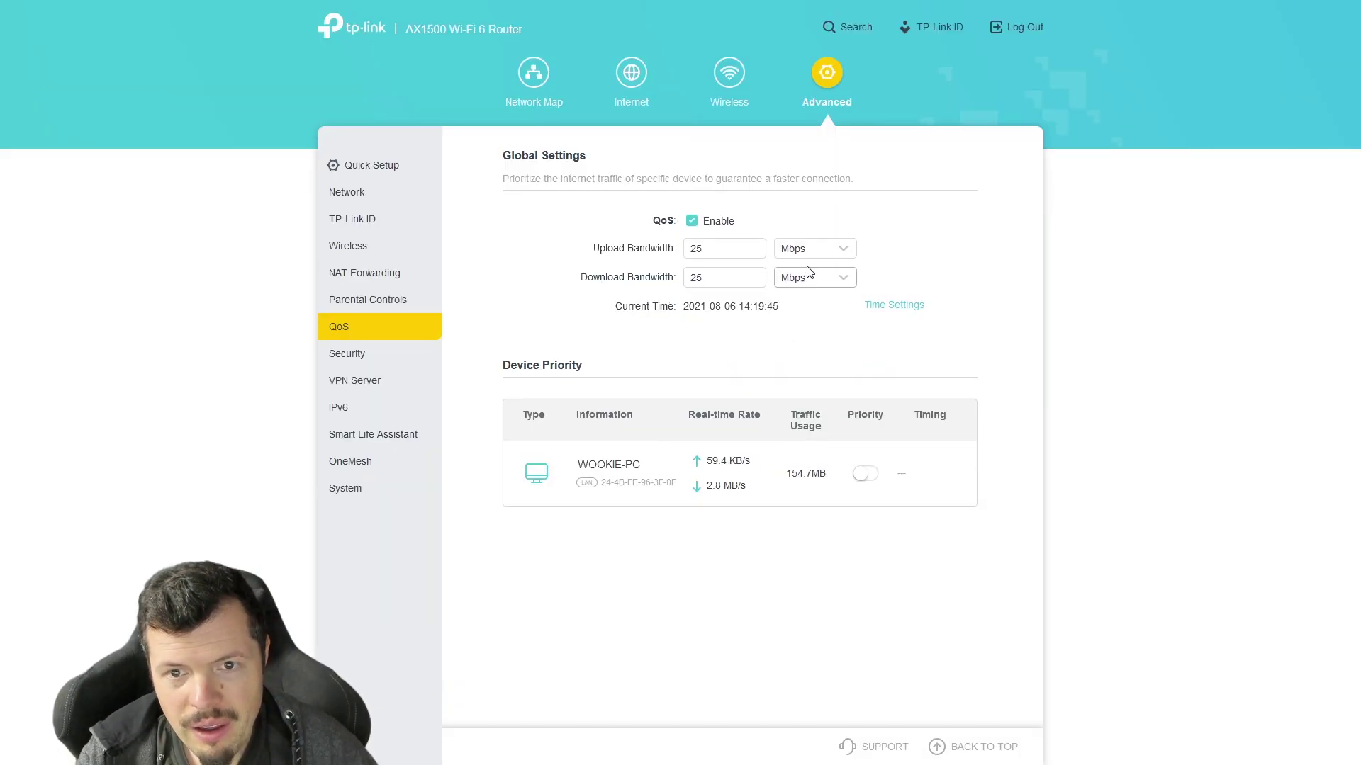
# Uncheck QoS Enable, save, and recheck the Speedtest result
pyautogui.click(691, 221)
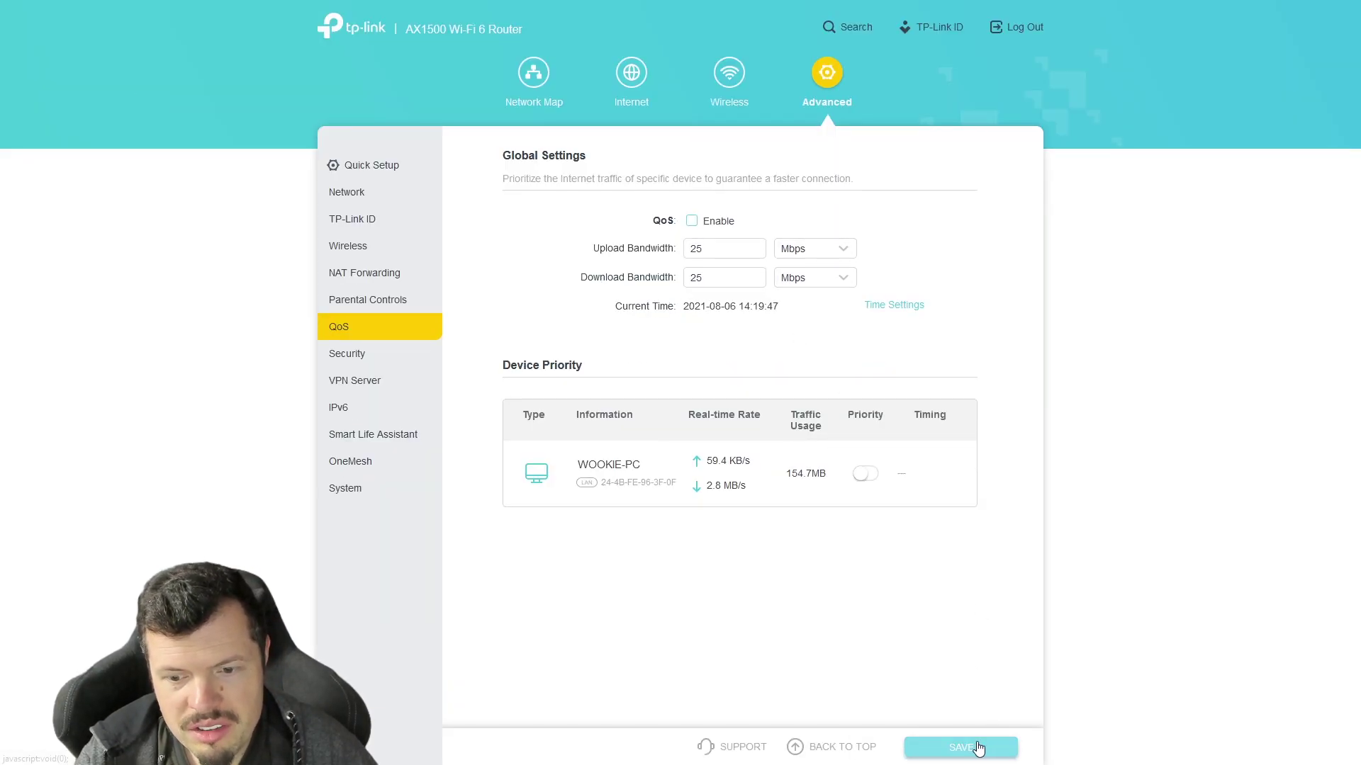
pyautogui.click(978, 750)
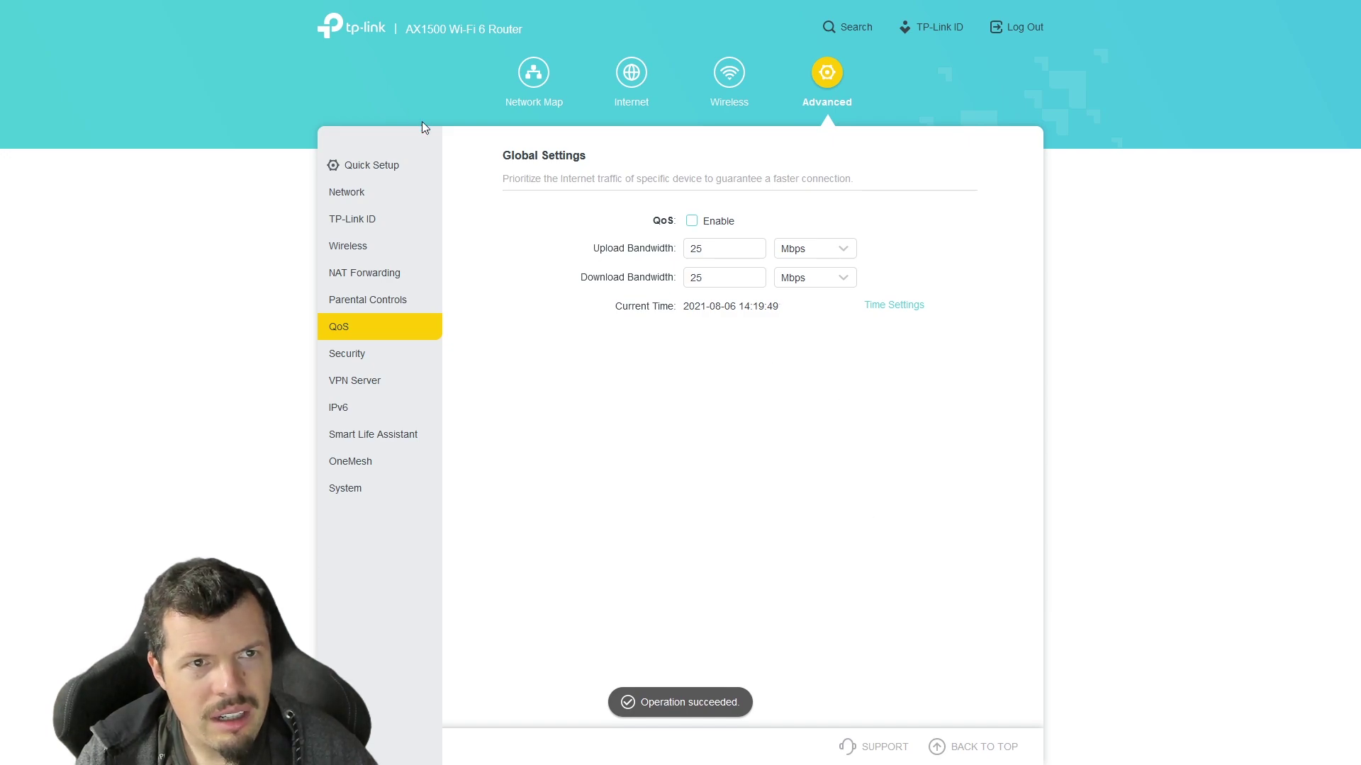
pyautogui.click(359, 12)
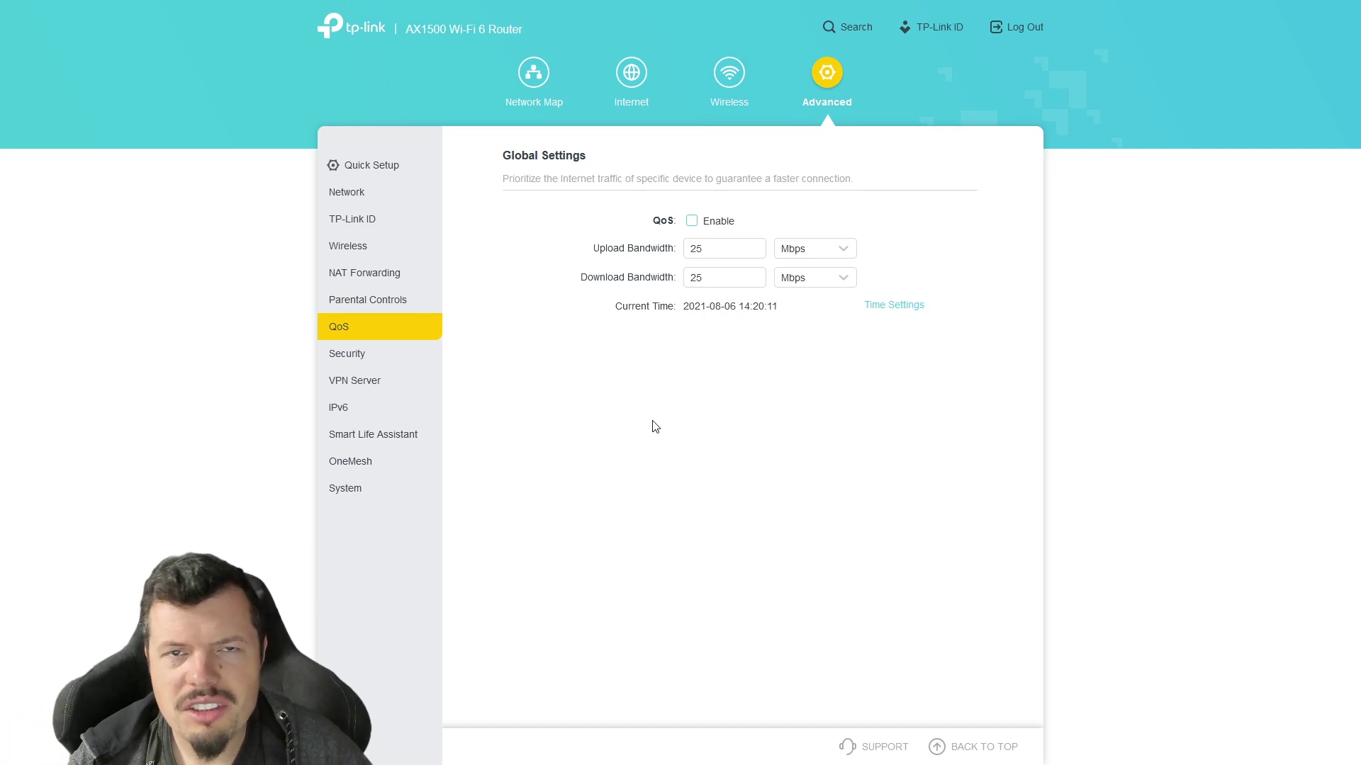
# Step through Security's Firewall, Access Control and IP & MAC Binding pages to ALG
pyautogui.click(354, 353)
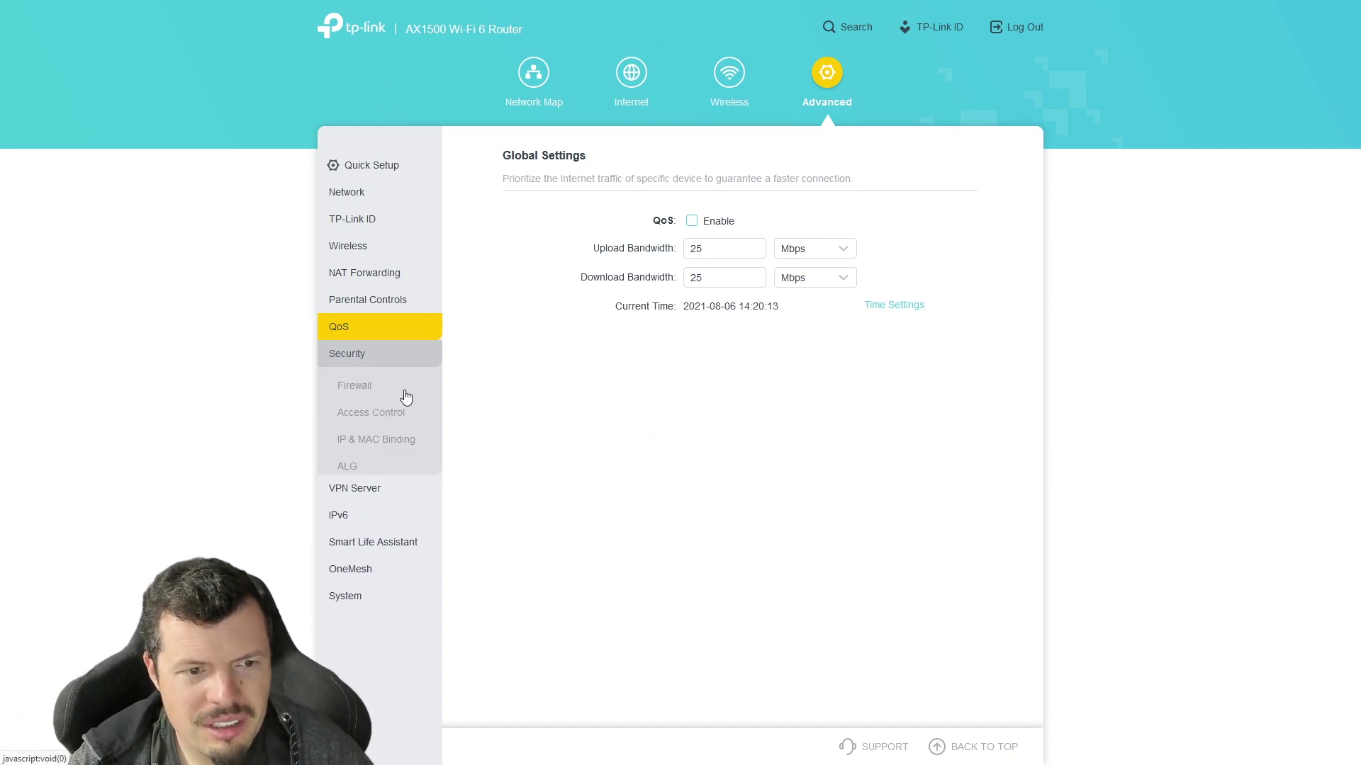
pyautogui.click(369, 387)
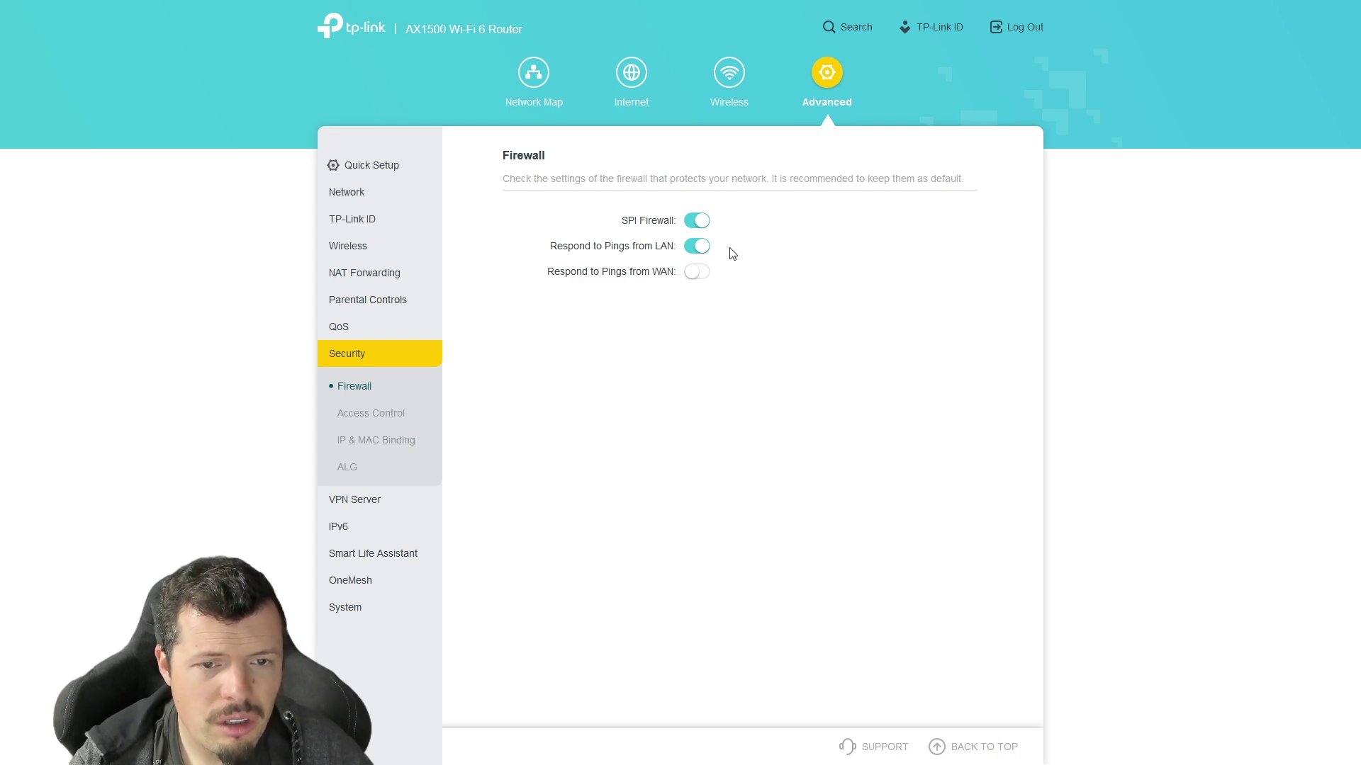
pyautogui.click(382, 414)
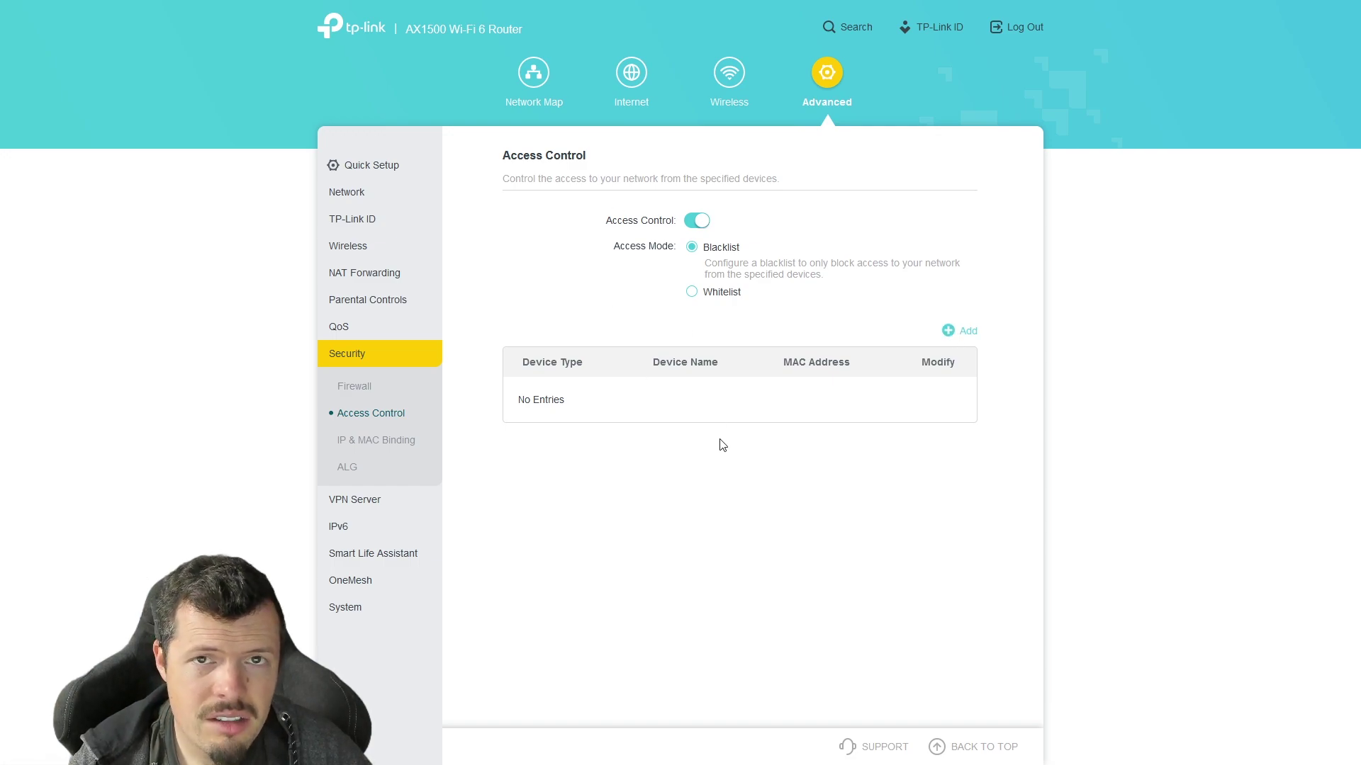
pyautogui.click(372, 440)
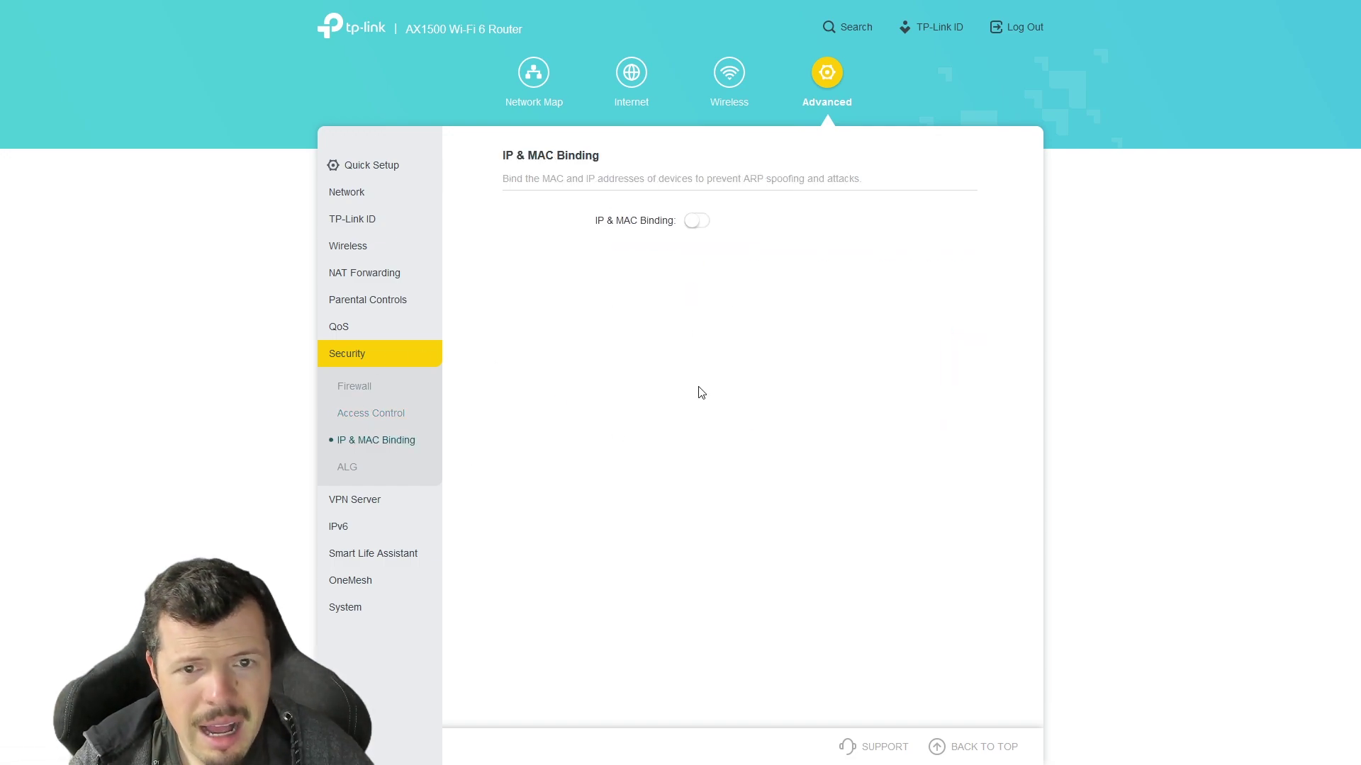
pyautogui.click(369, 470)
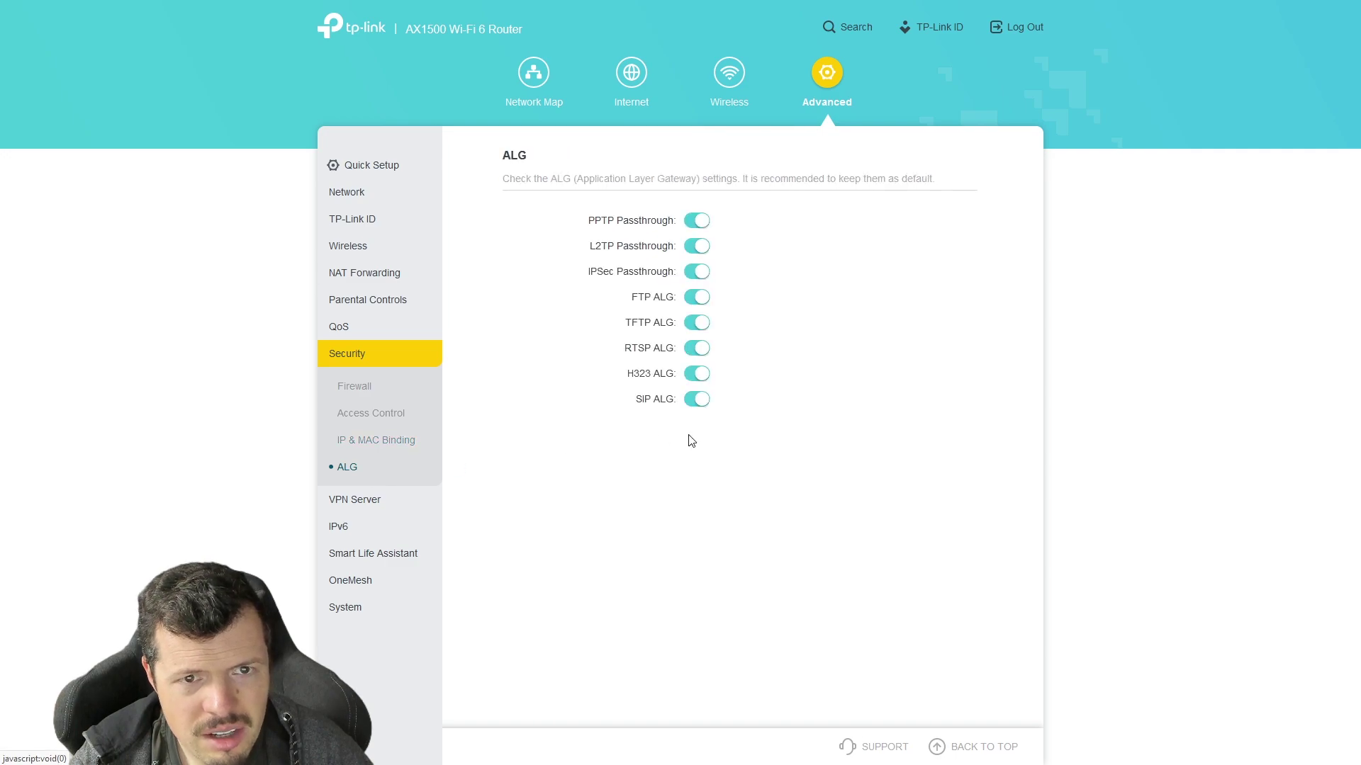
pyautogui.moveTo(574, 176); pyautogui.dragTo(795, 175)
pyautogui.click(796, 176)
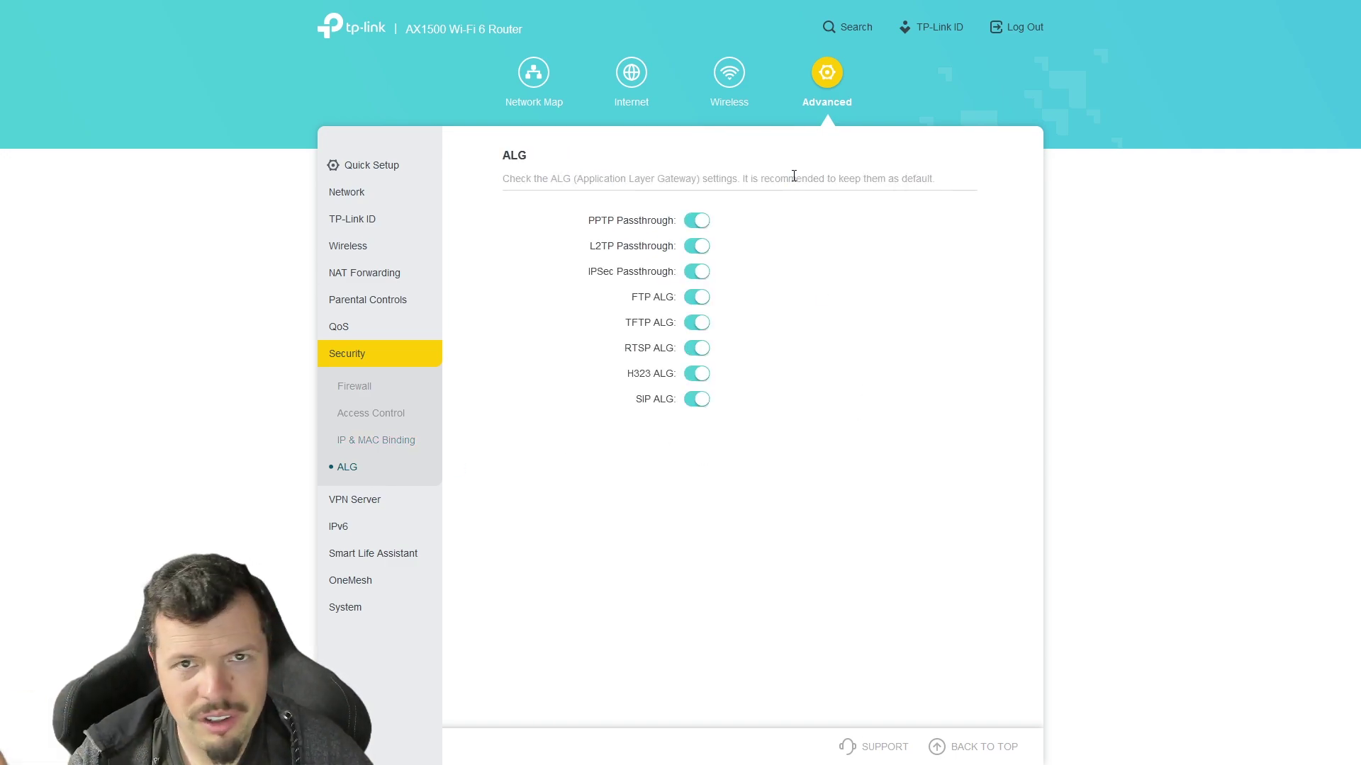
# Review VPN Server's OpenVPN, PPTP and VPN Connections pages, ending on IPv6
pyautogui.click(380, 500)
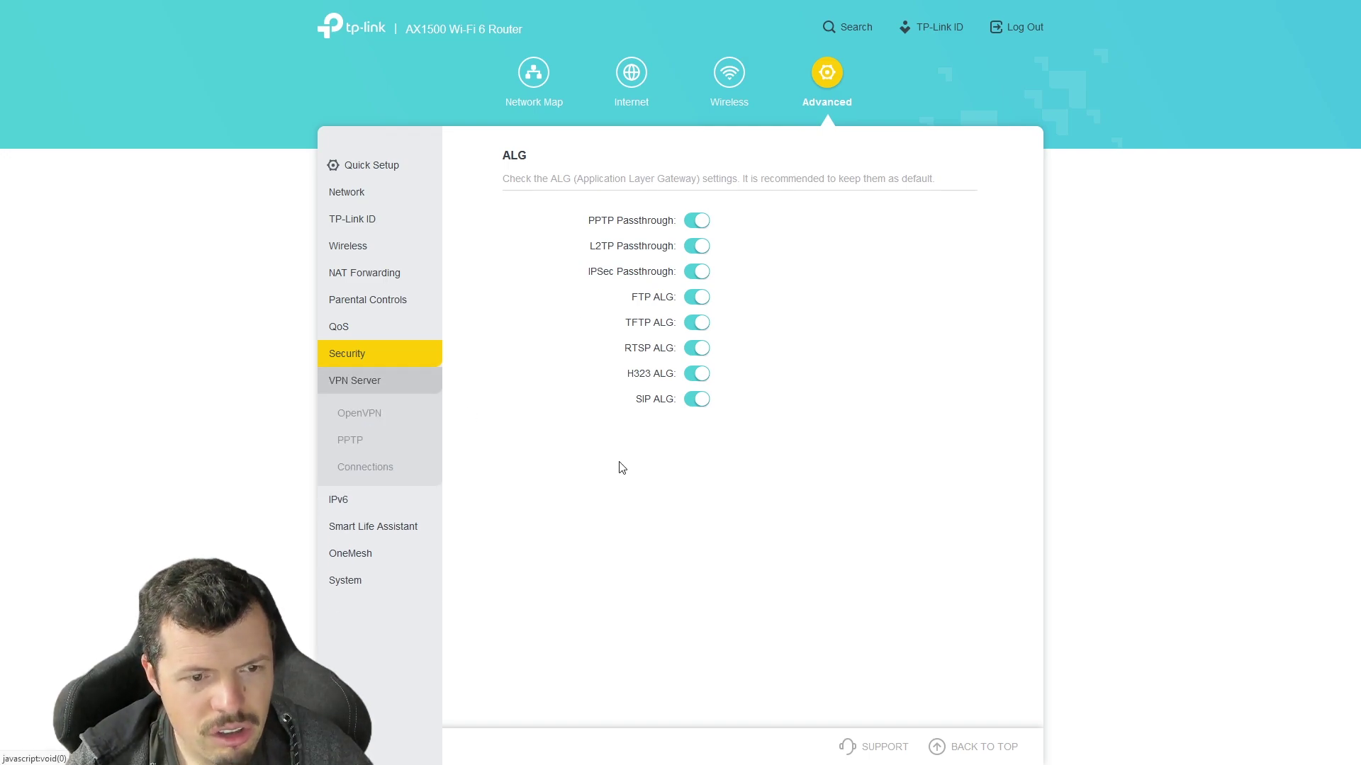
pyautogui.click(387, 426)
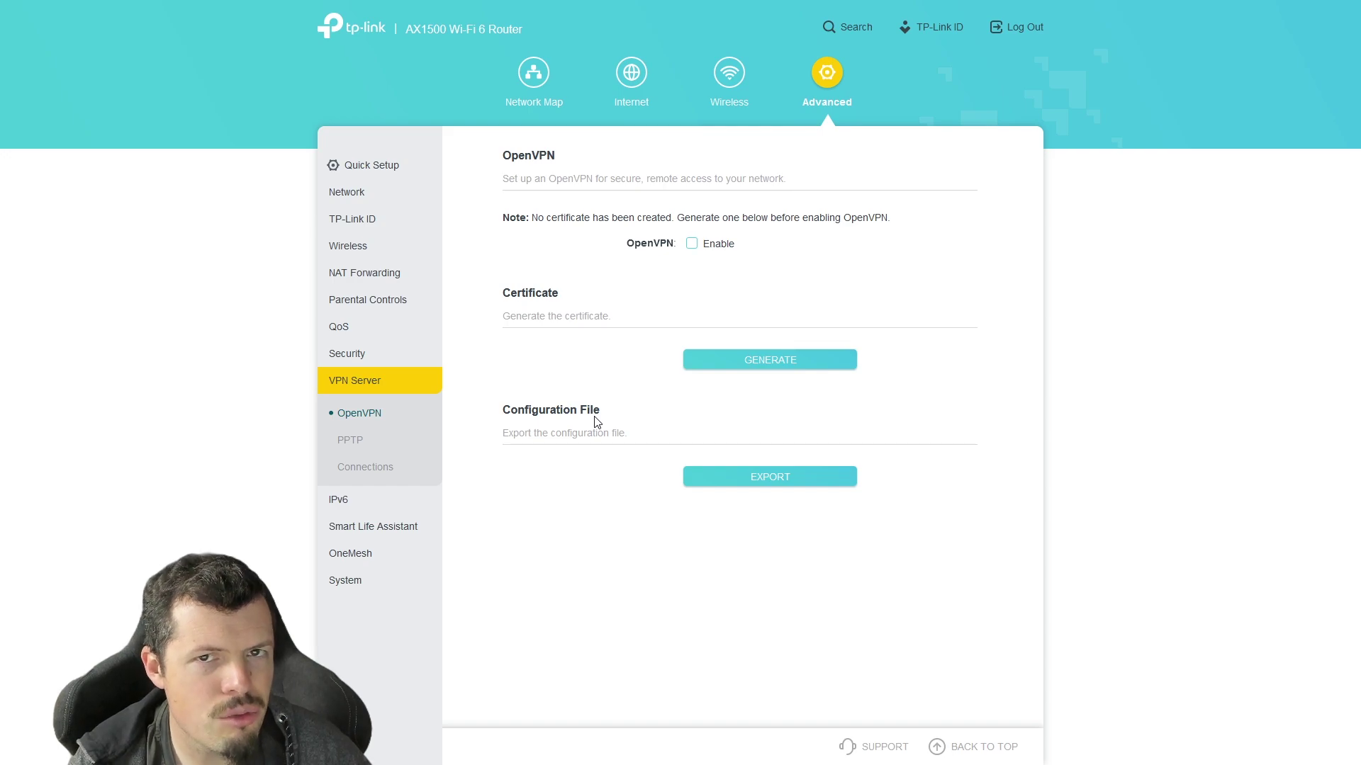
pyautogui.click(356, 444)
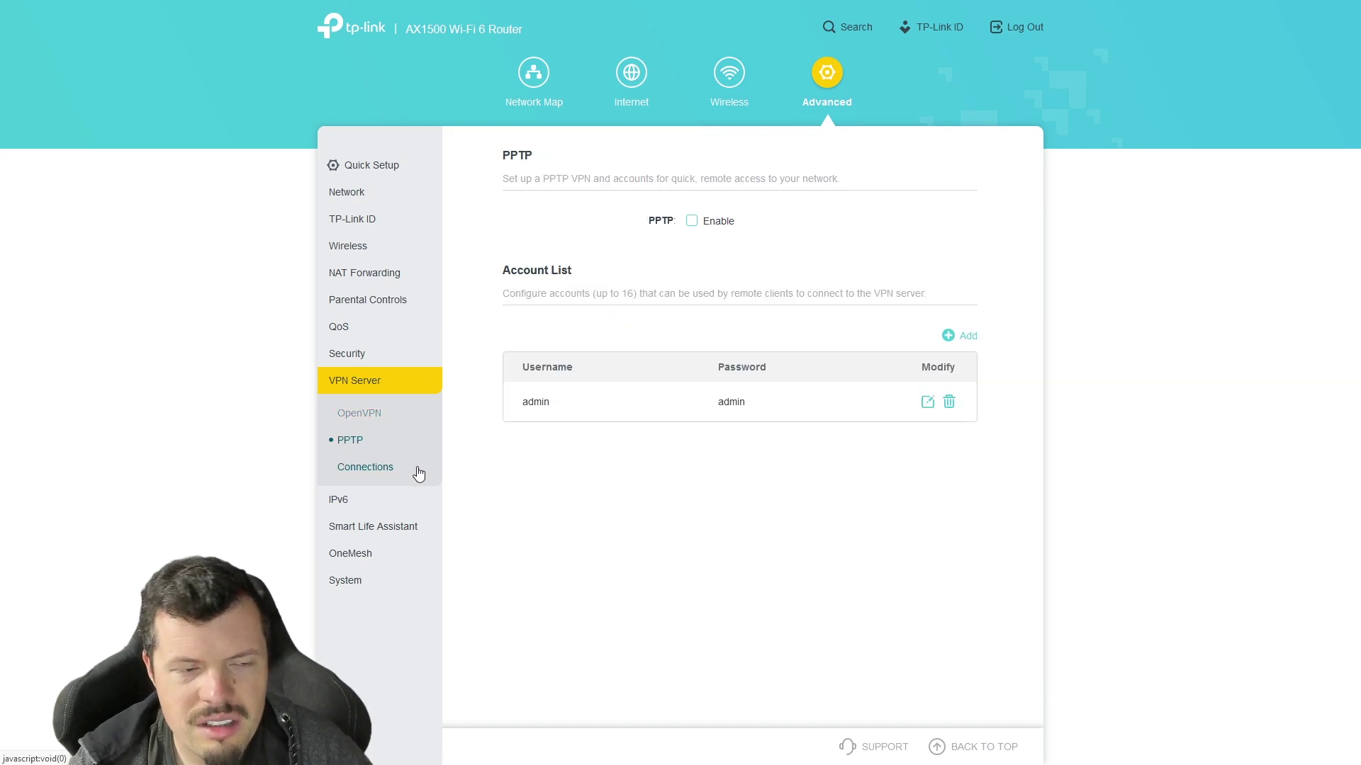
pyautogui.click(386, 473)
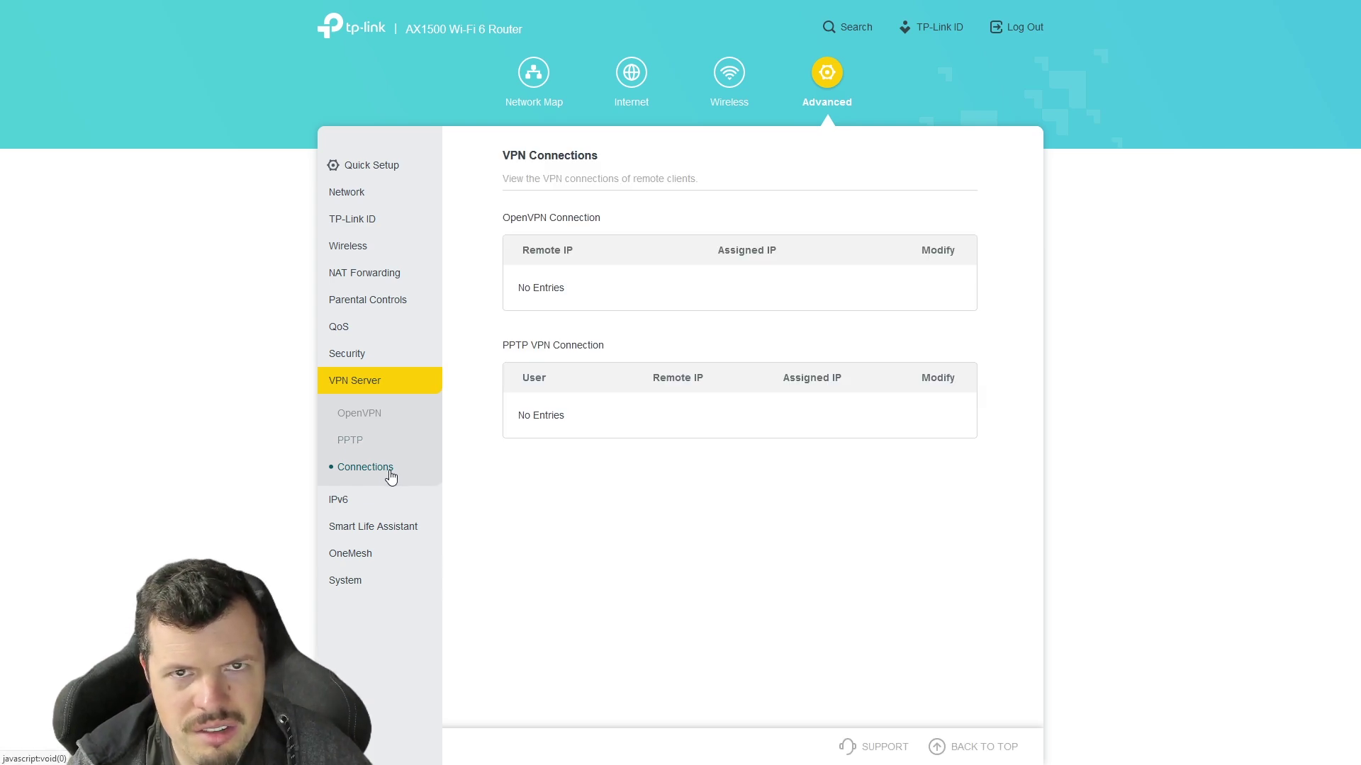
pyautogui.click(358, 502)
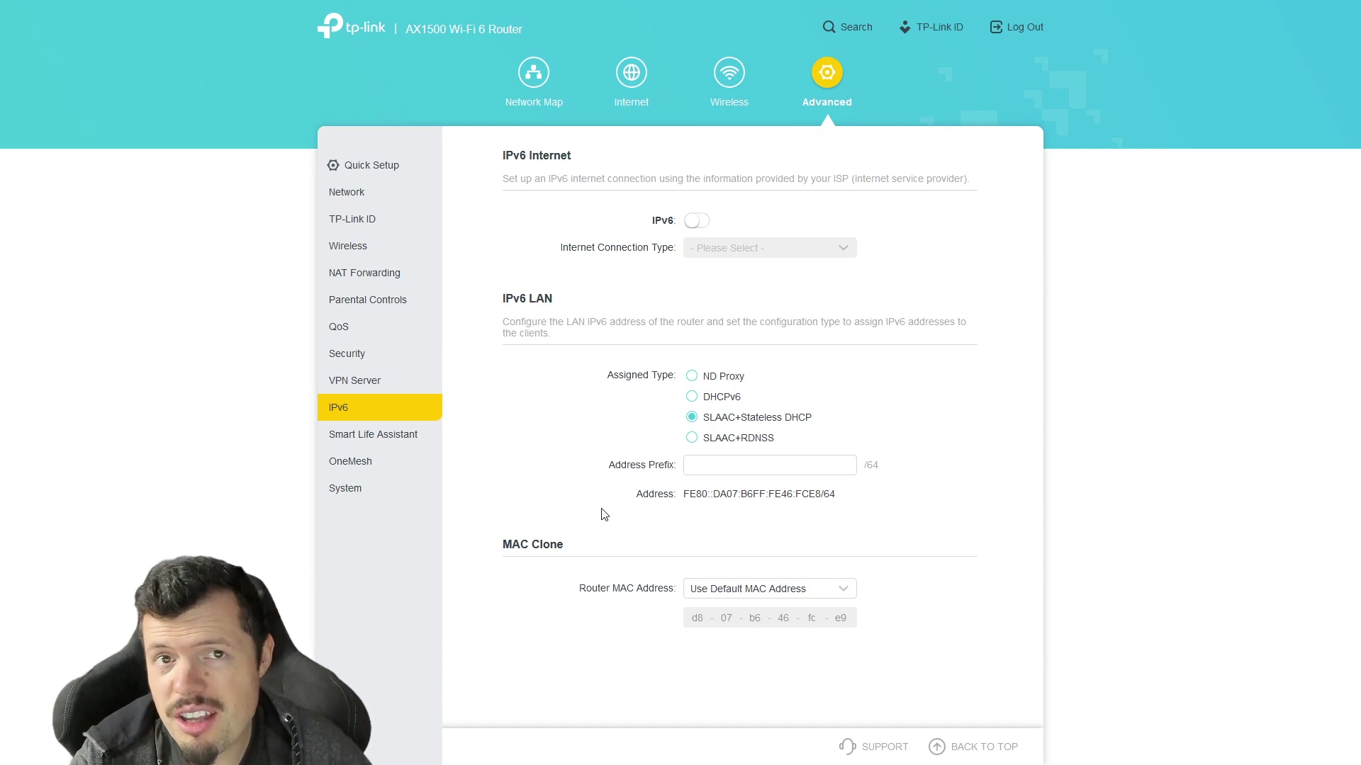
# Check Smart Life Assistant, then open System's Backup & Restore page
pyautogui.click(372, 433)
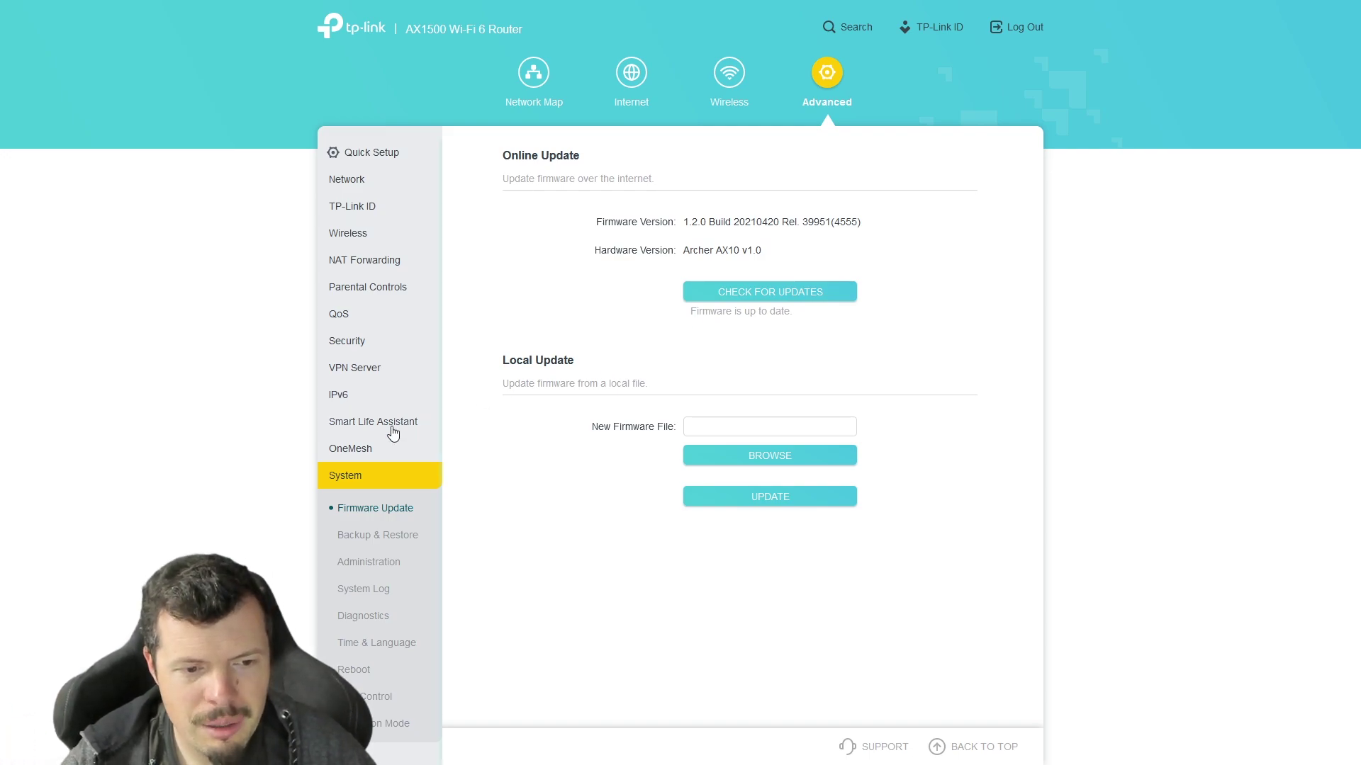
pyautogui.click(401, 545)
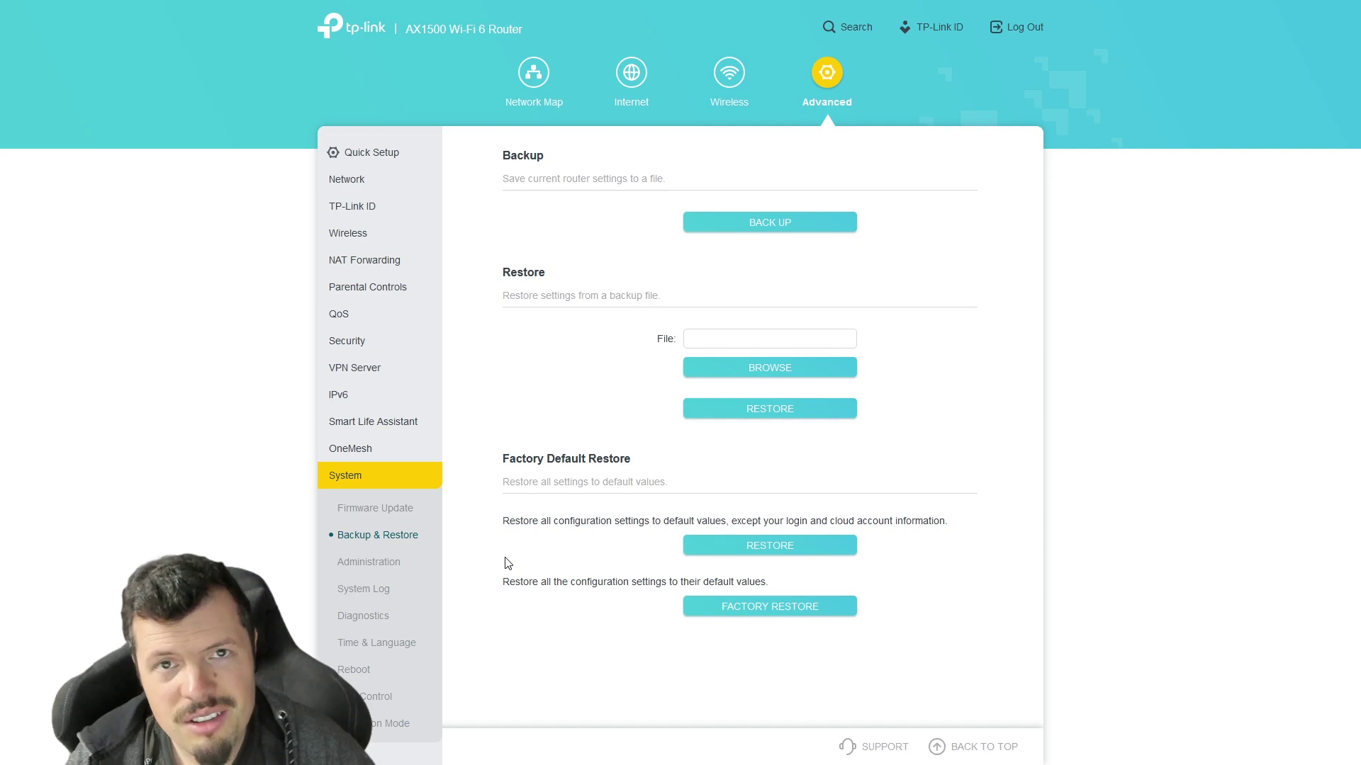
# Open System Administration to check Password Recovery, HTTPS and Remote Management settings
pyautogui.click(369, 562)
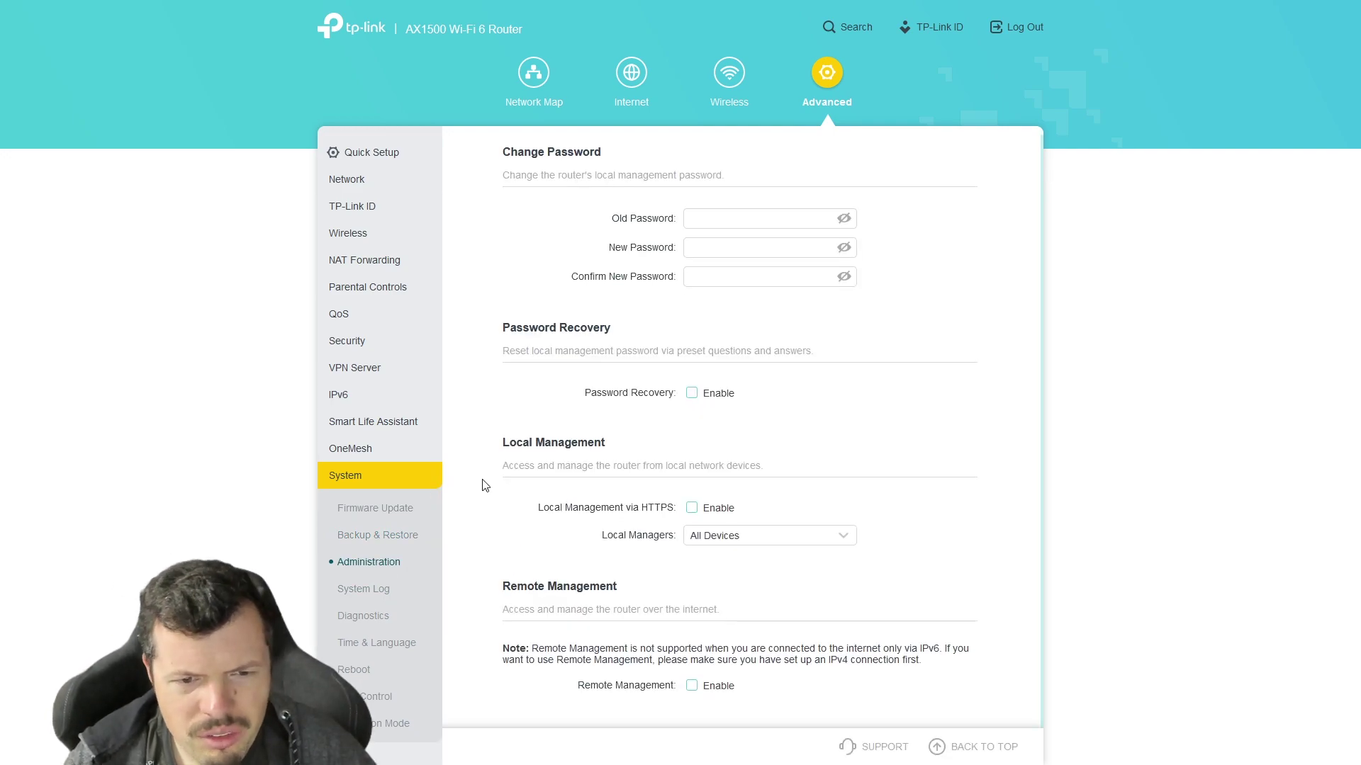
pyautogui.click(397, 594)
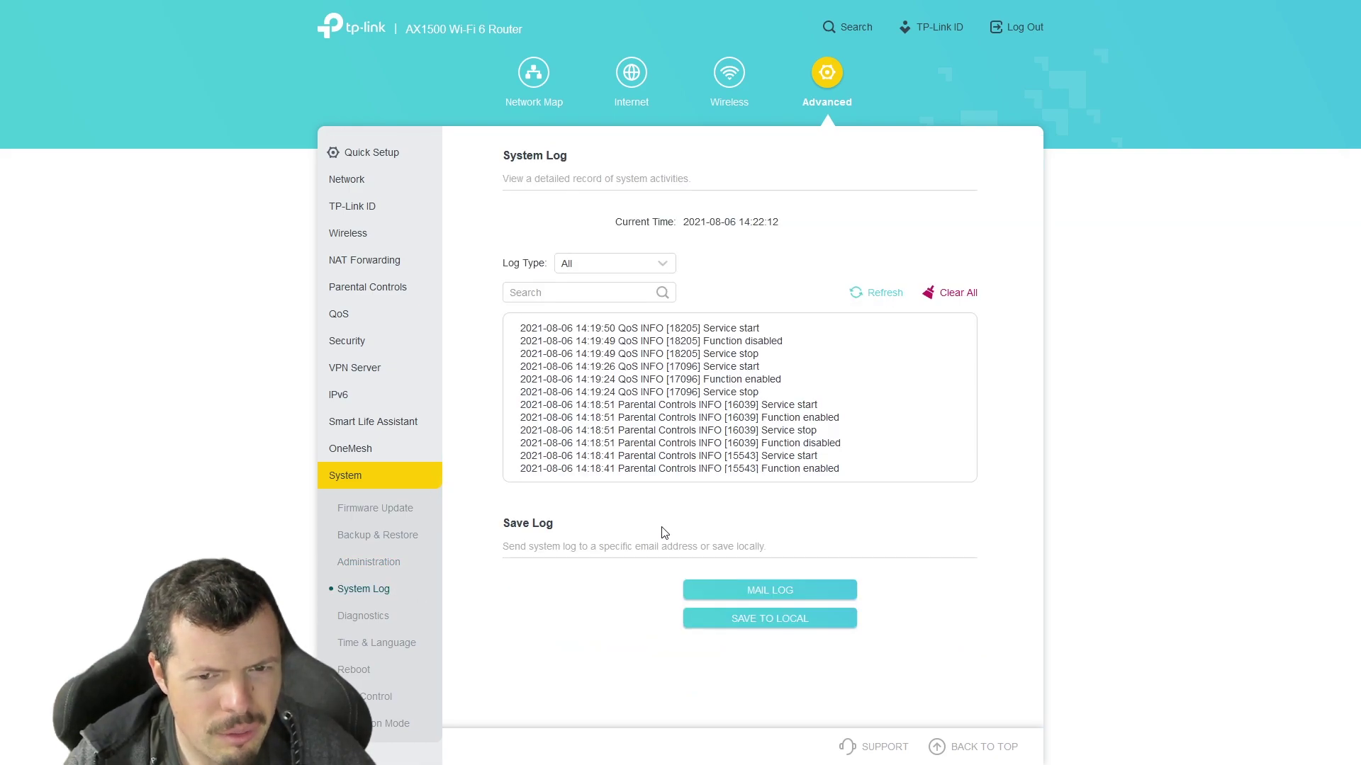
pyautogui.scroll(-20, 891, 400)
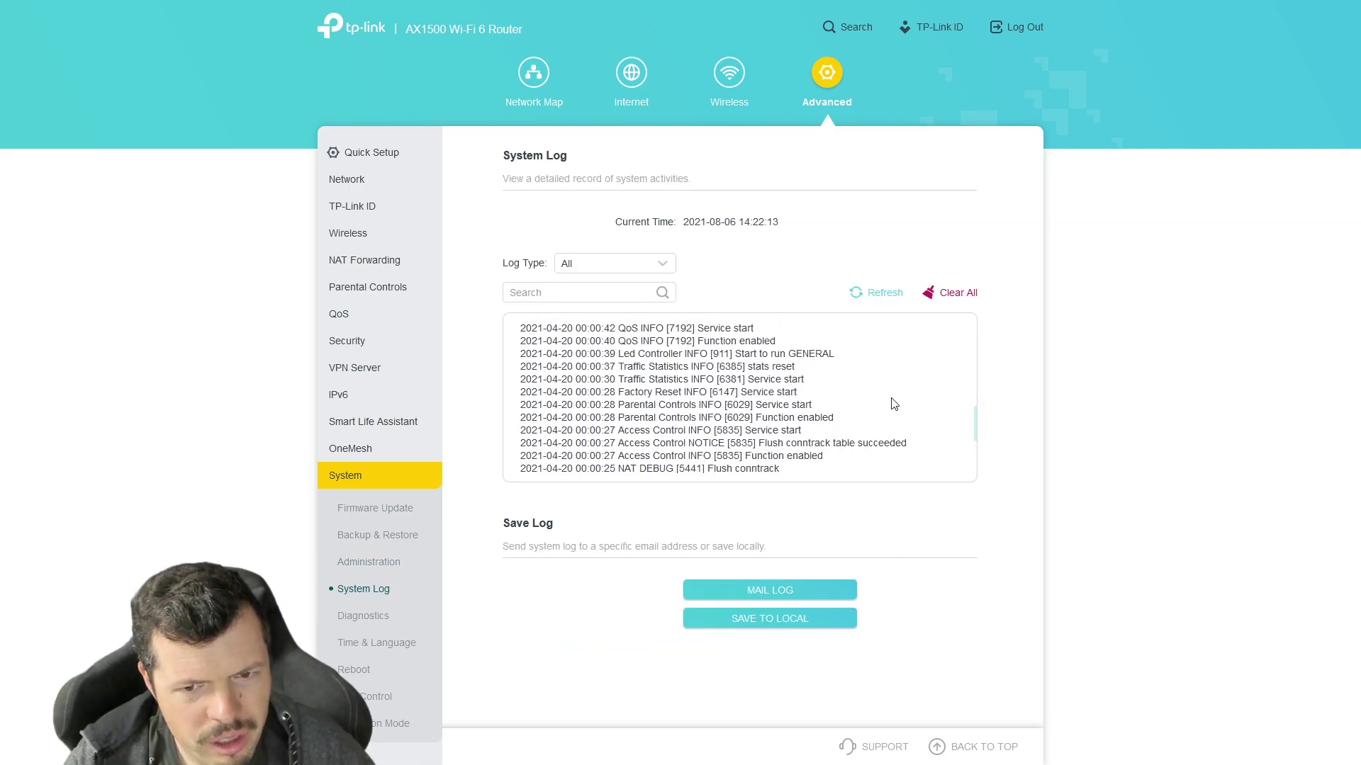
pyautogui.scroll(20, 893, 403)
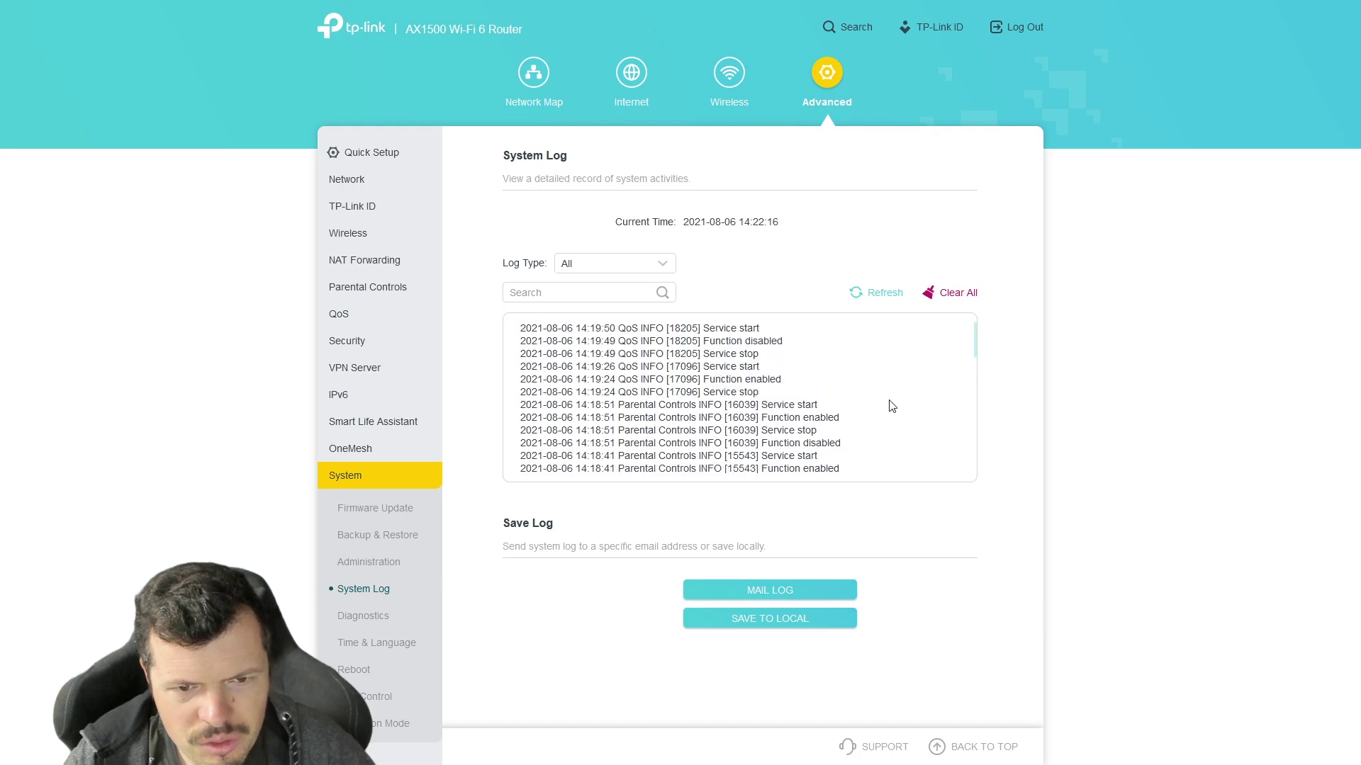
pyautogui.scroll(-10, 892, 408)
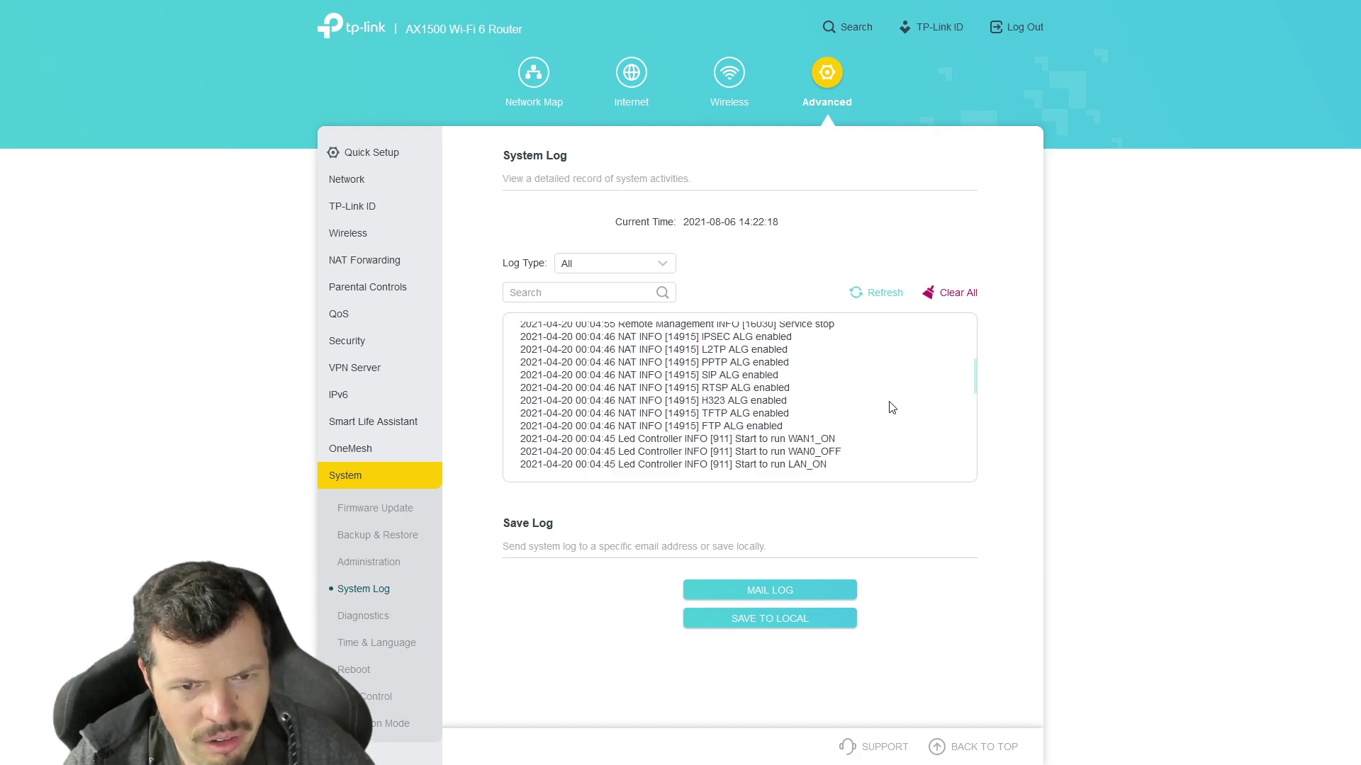
pyautogui.scroll(-5, 890, 410)
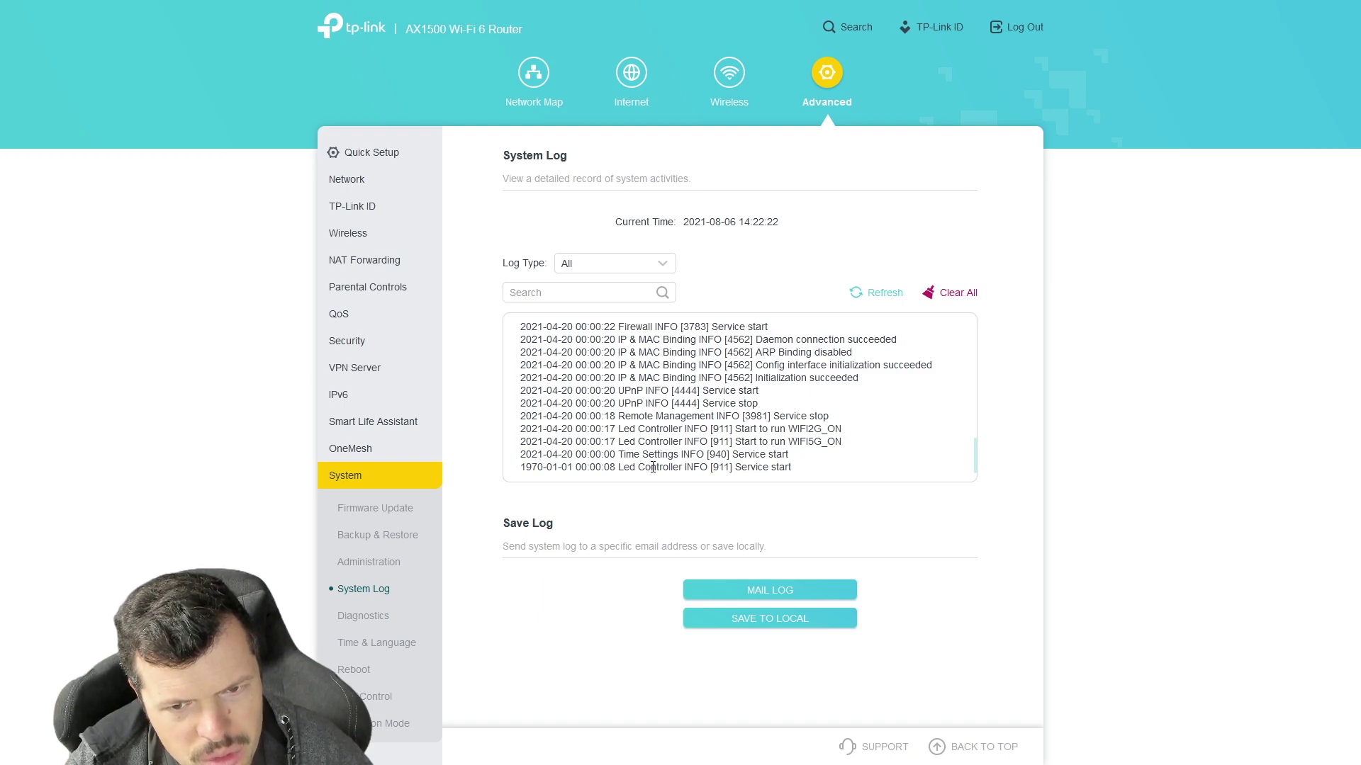
pyautogui.scroll(5, 706, 464)
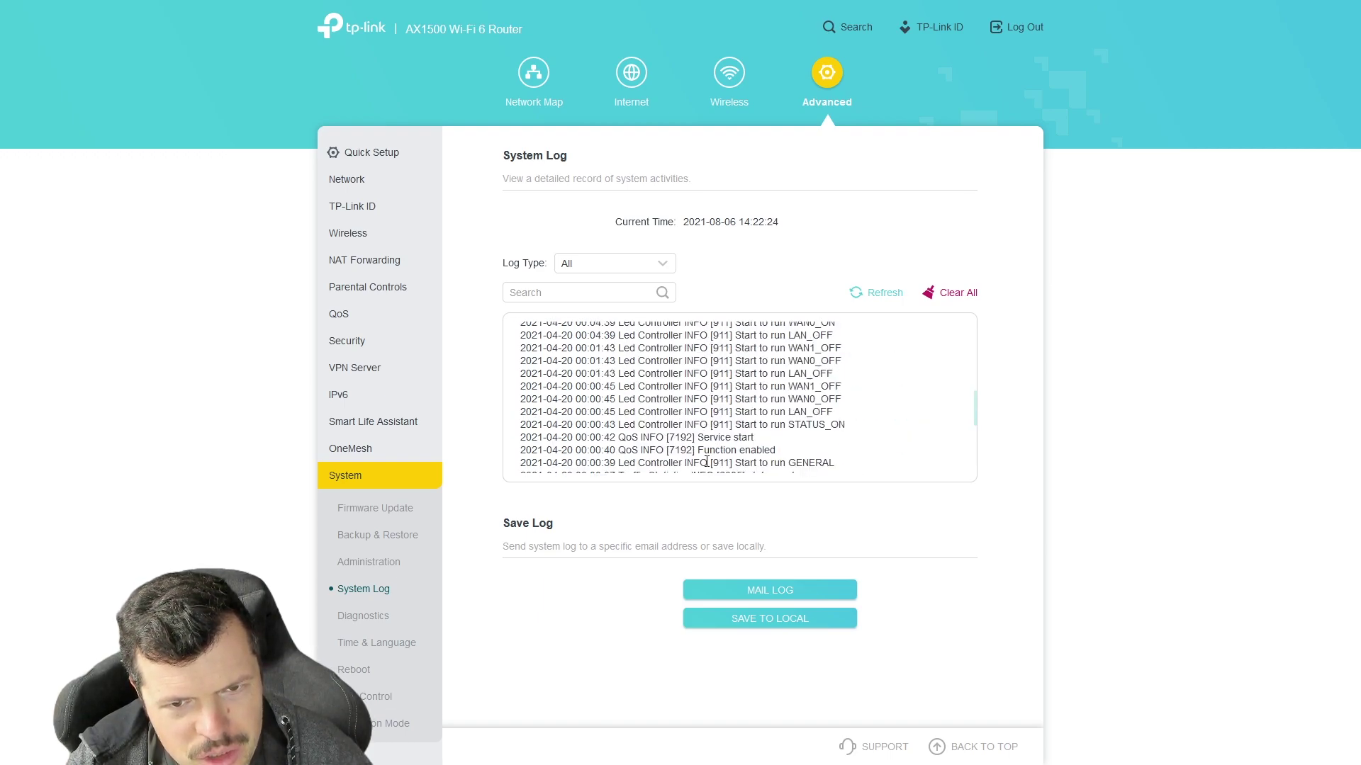
pyautogui.scroll(10, 707, 462)
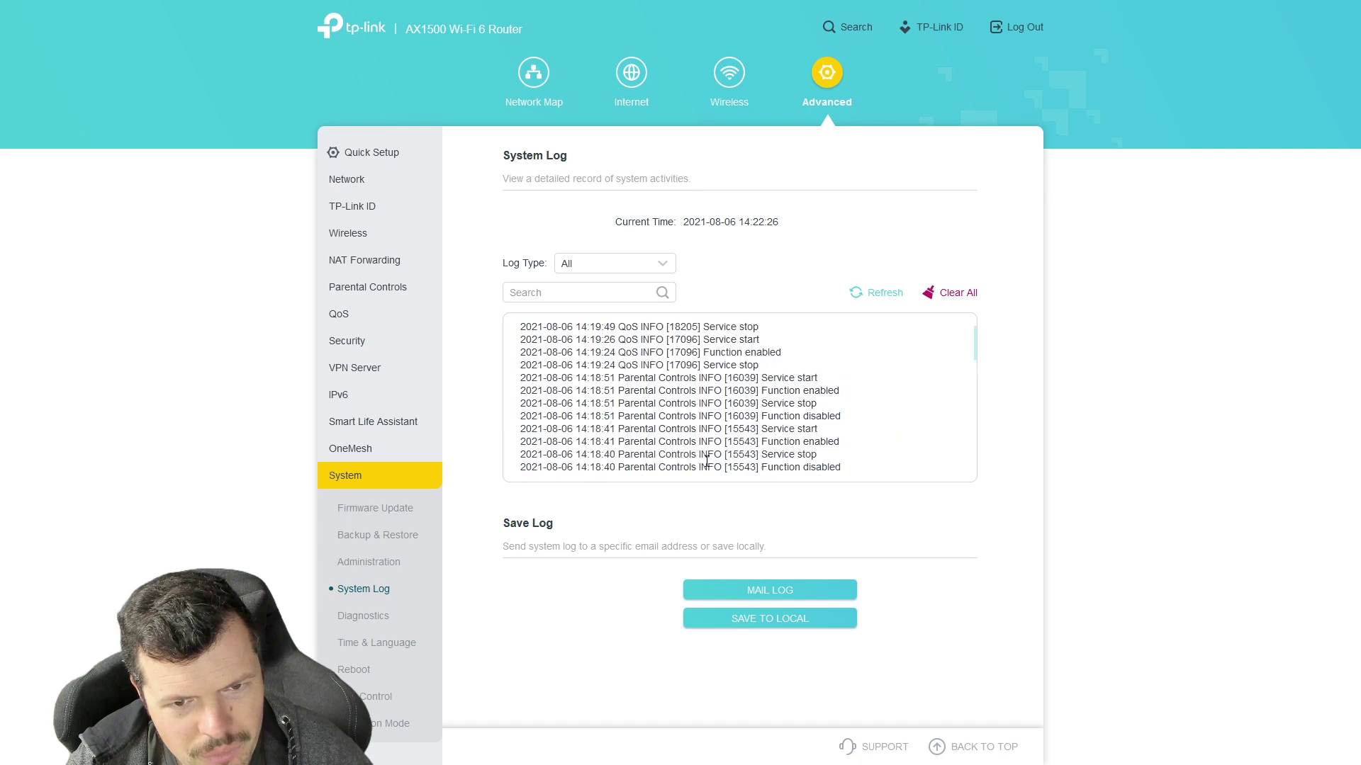
pyautogui.scroll(1, 707, 461)
pyautogui.scroll(-4, 666, 458)
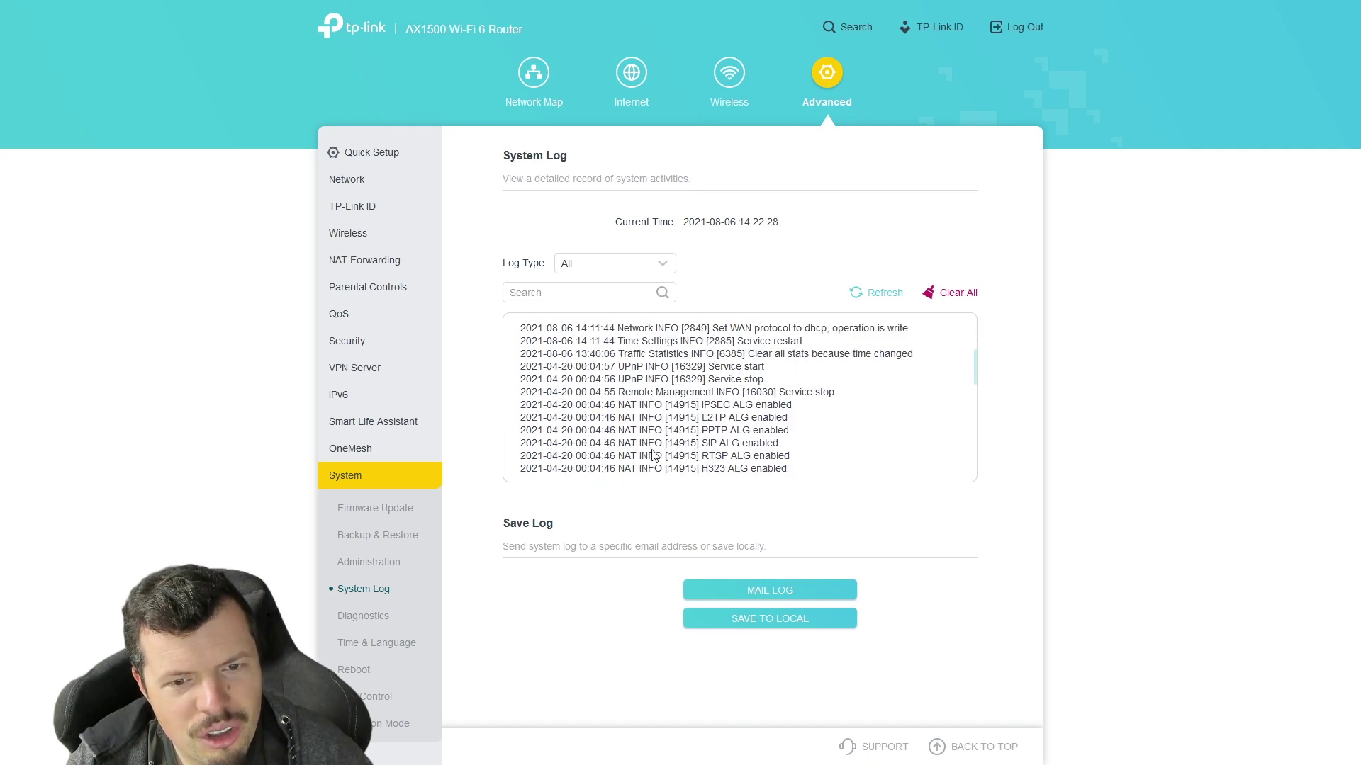
pyautogui.scroll(3, 652, 455)
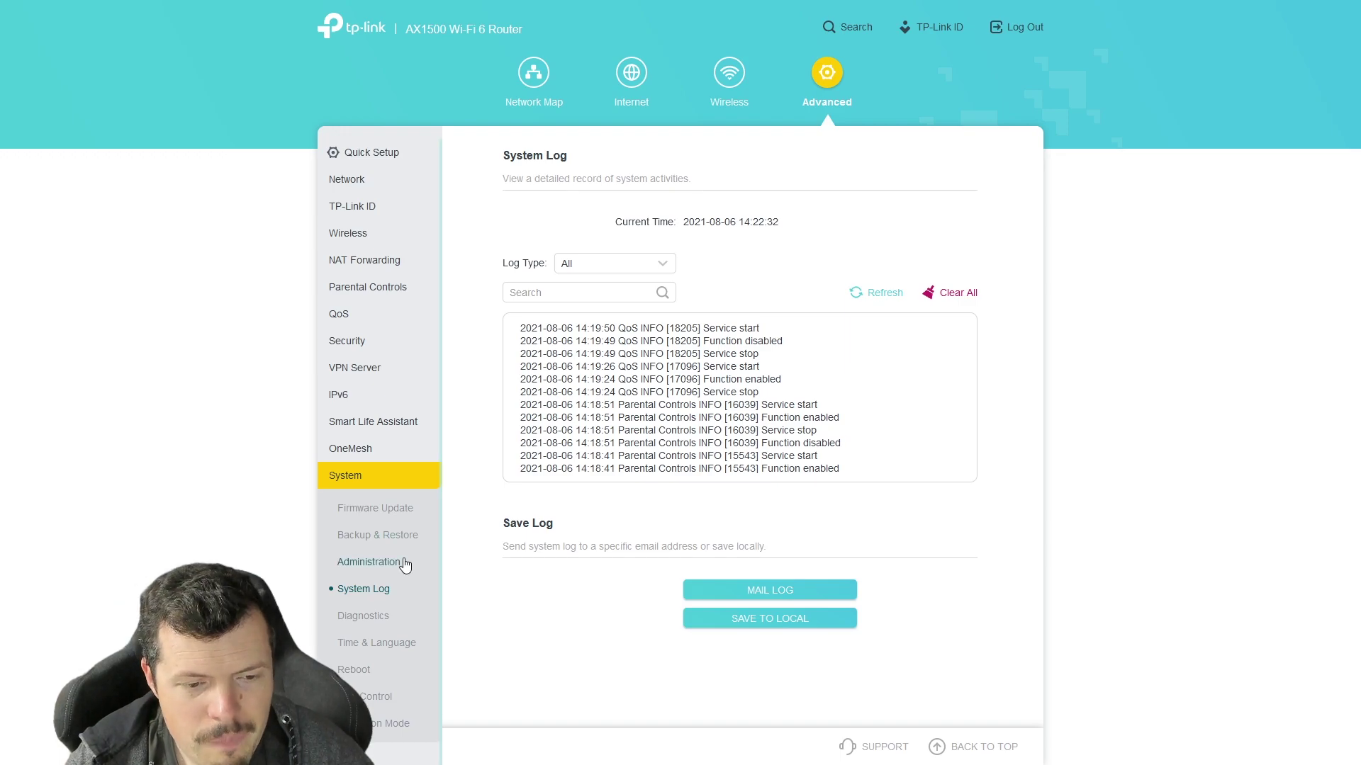
# Ping 8.8.8.8 from System Diagnostics and confirm four replies with no loss
pyautogui.click(361, 616)
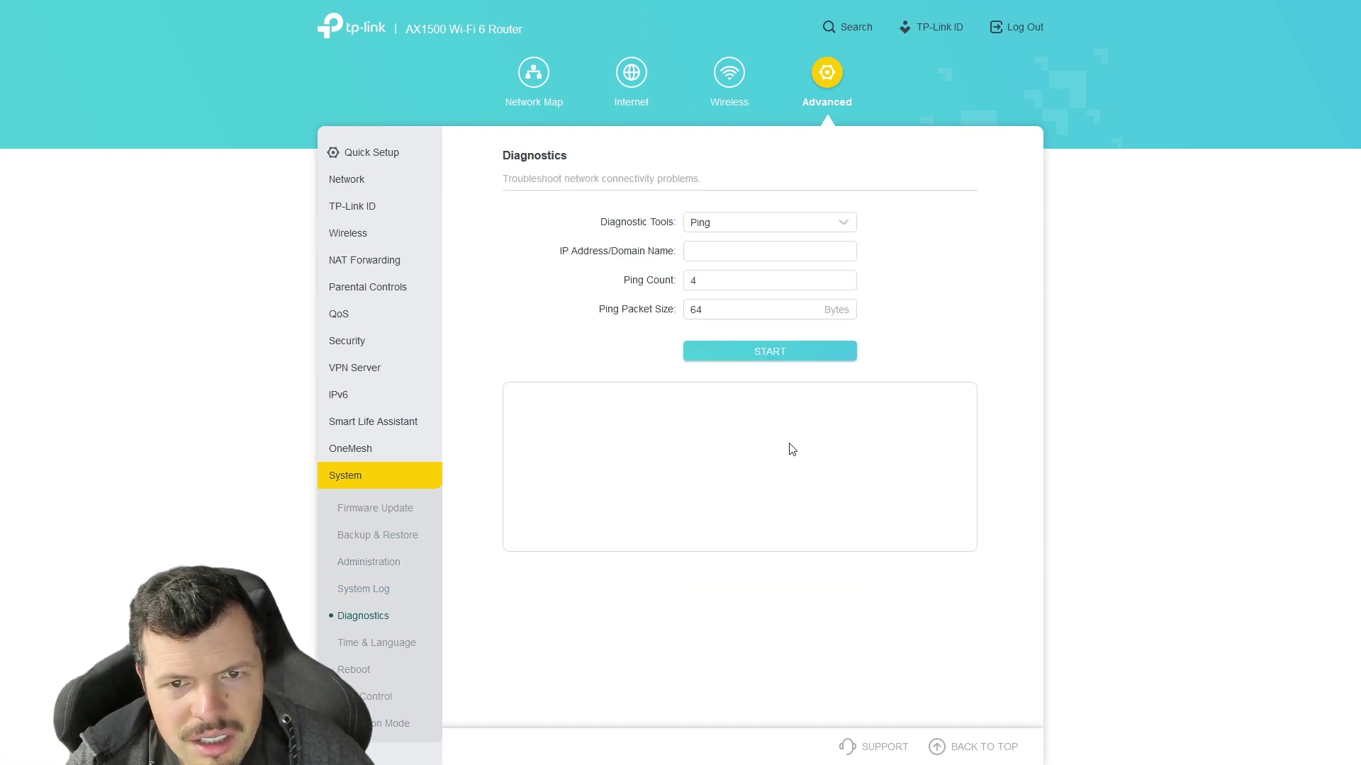
pyautogui.click(765, 256)
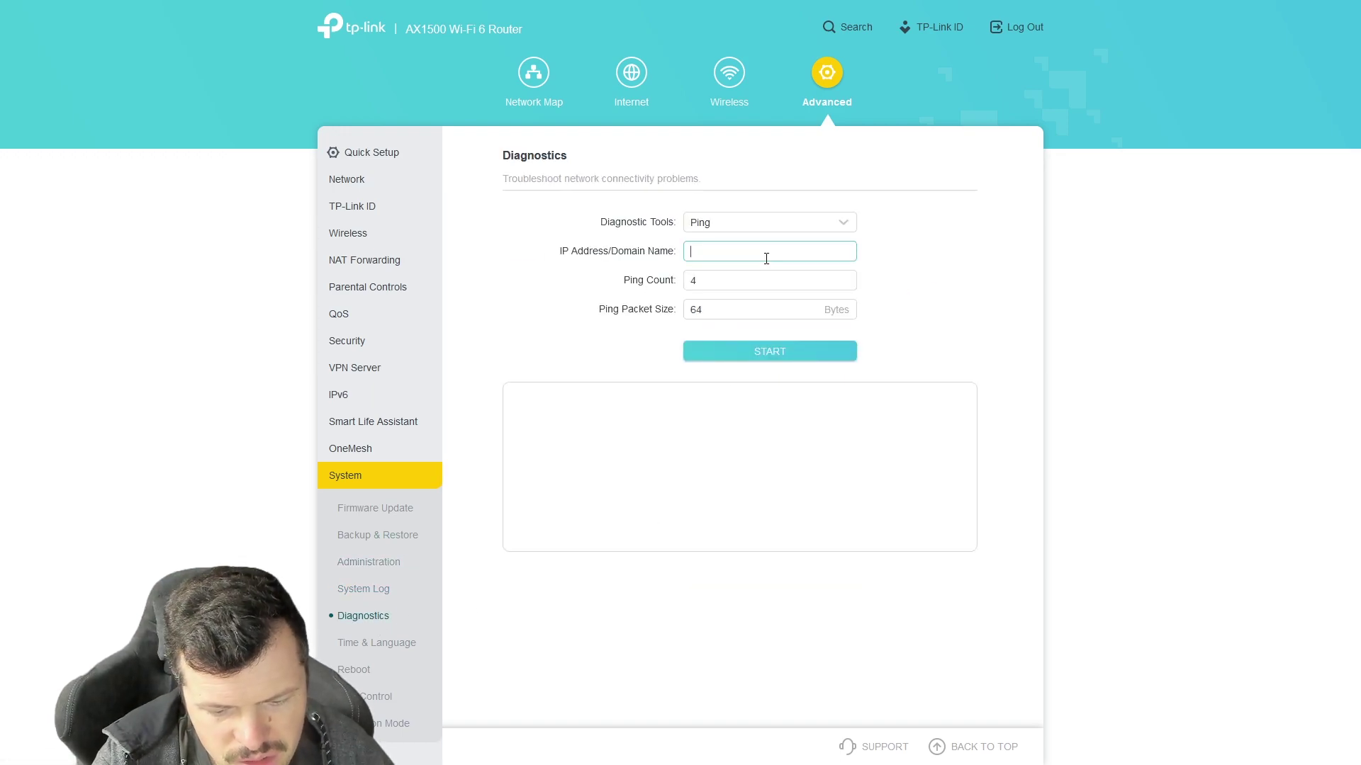
pyautogui.write('8.8.8.8')
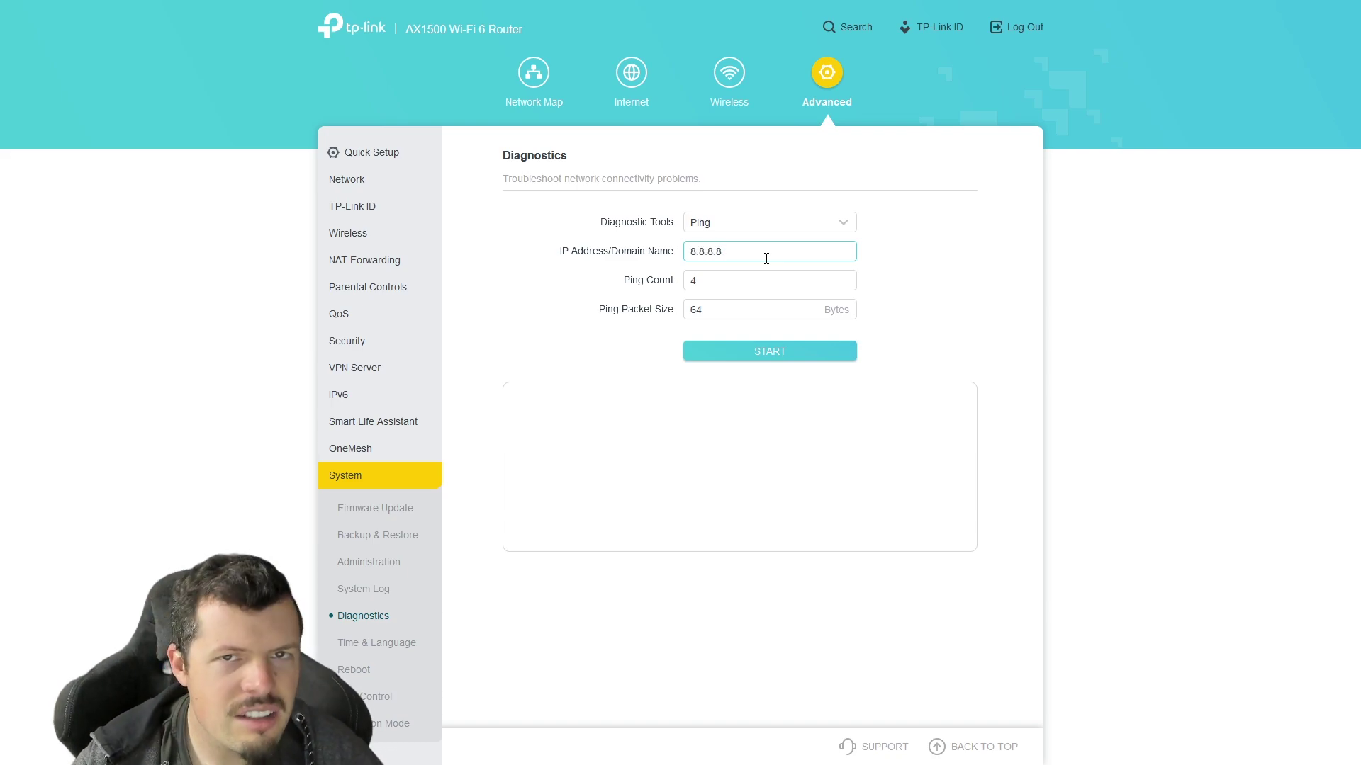
pyautogui.click(798, 352)
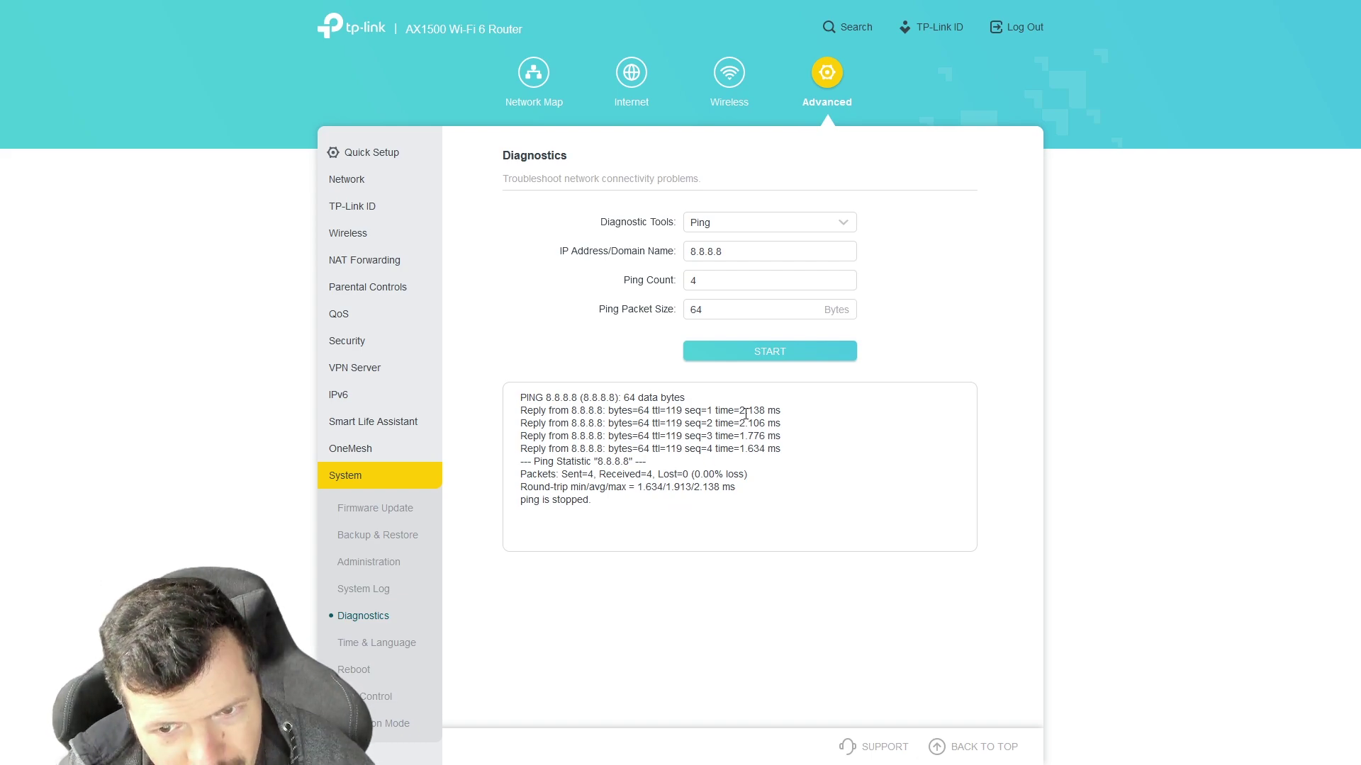
pyautogui.moveTo(745, 411); pyautogui.dragTo(804, 412)
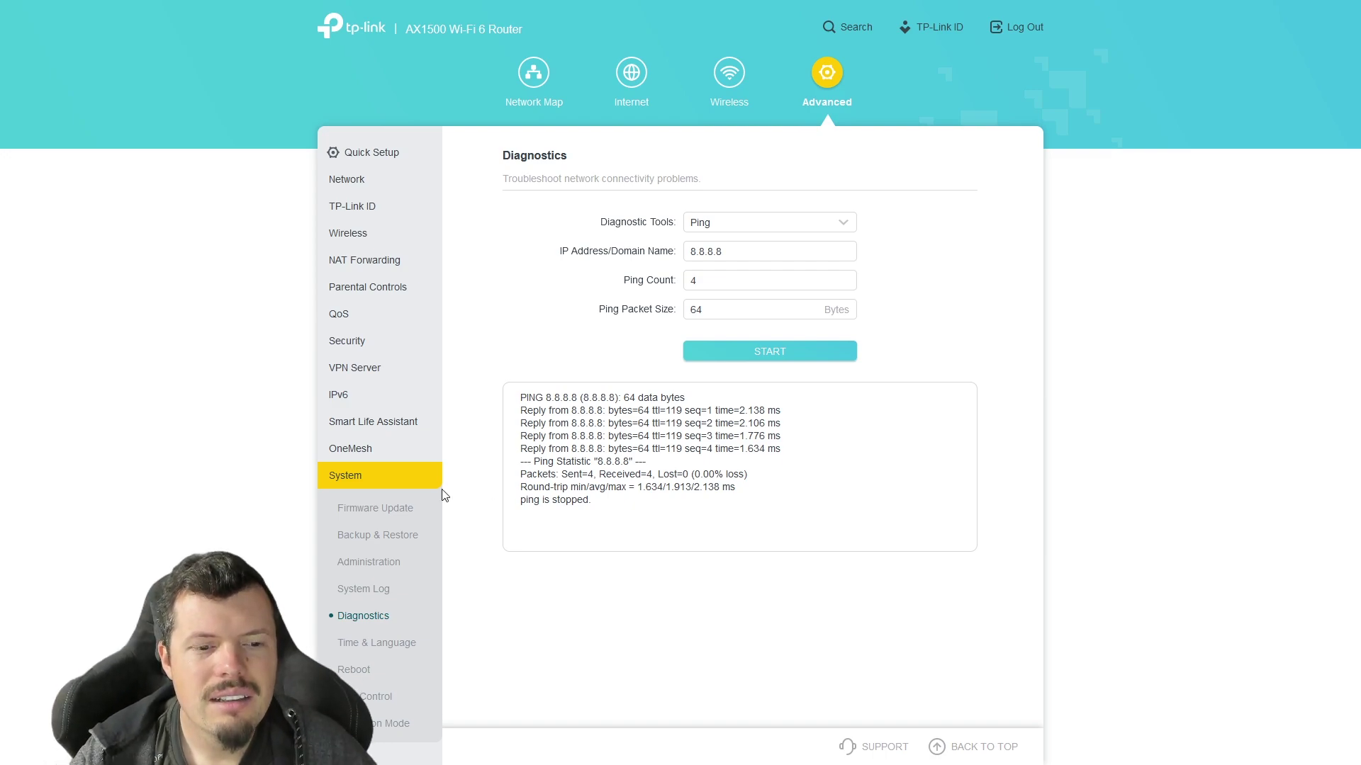
pyautogui.click(378, 643)
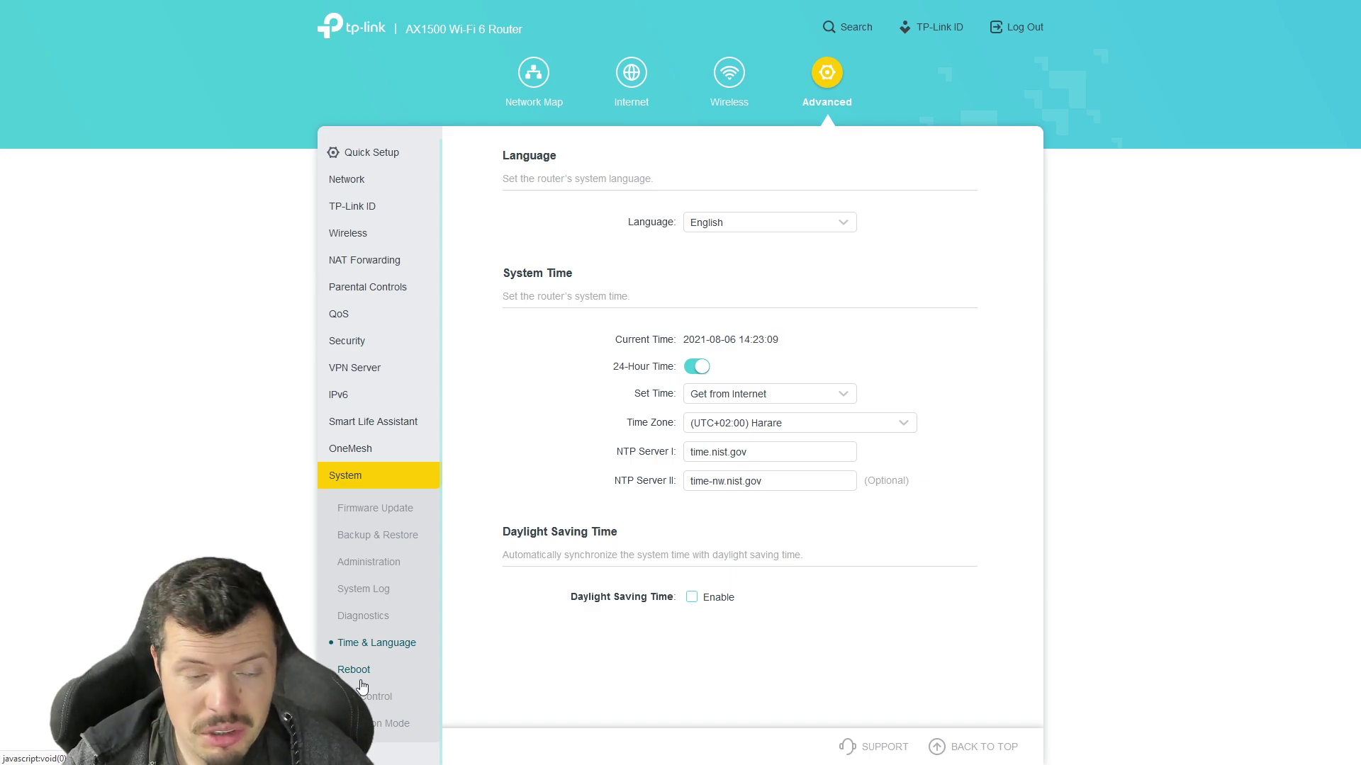
# Look over the Reboot and LED Control pages, with LED on and Night Mode off
pyautogui.click(366, 686)
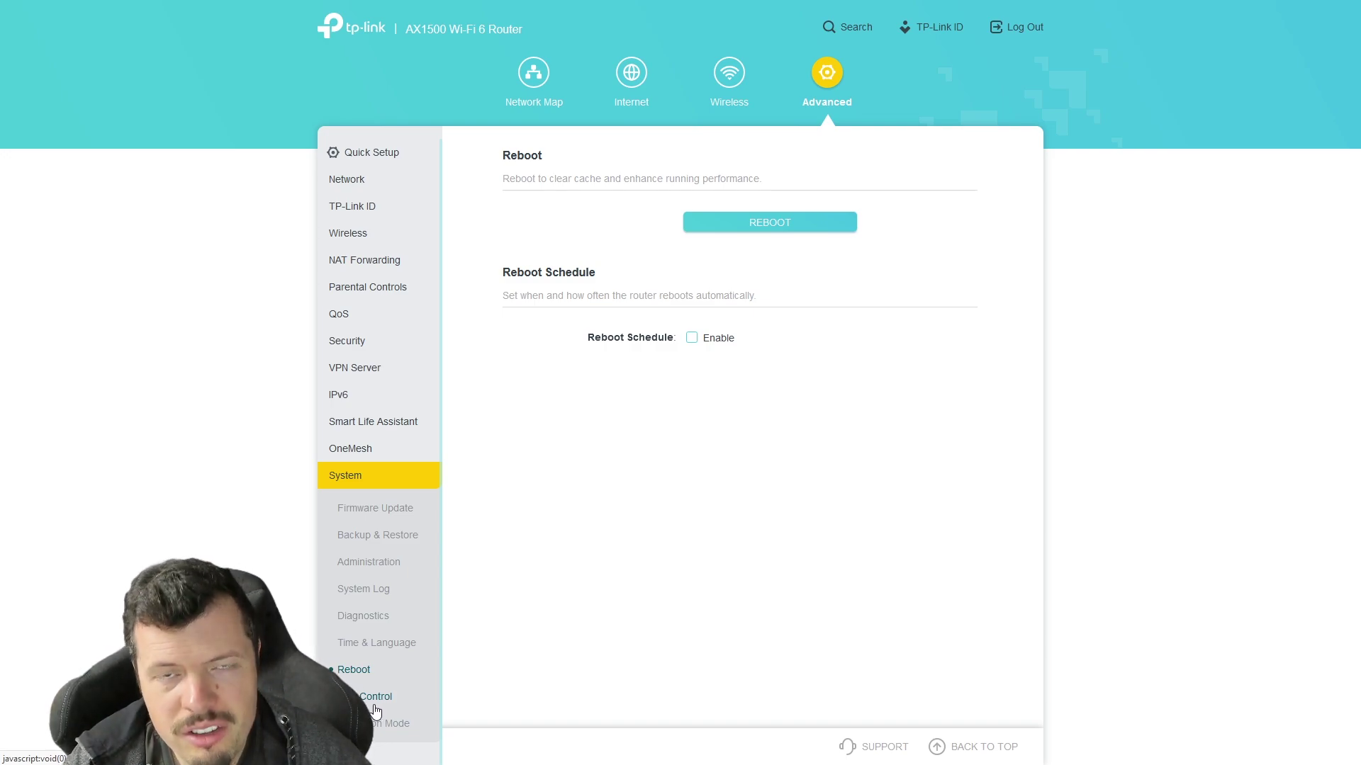
pyautogui.click(374, 702)
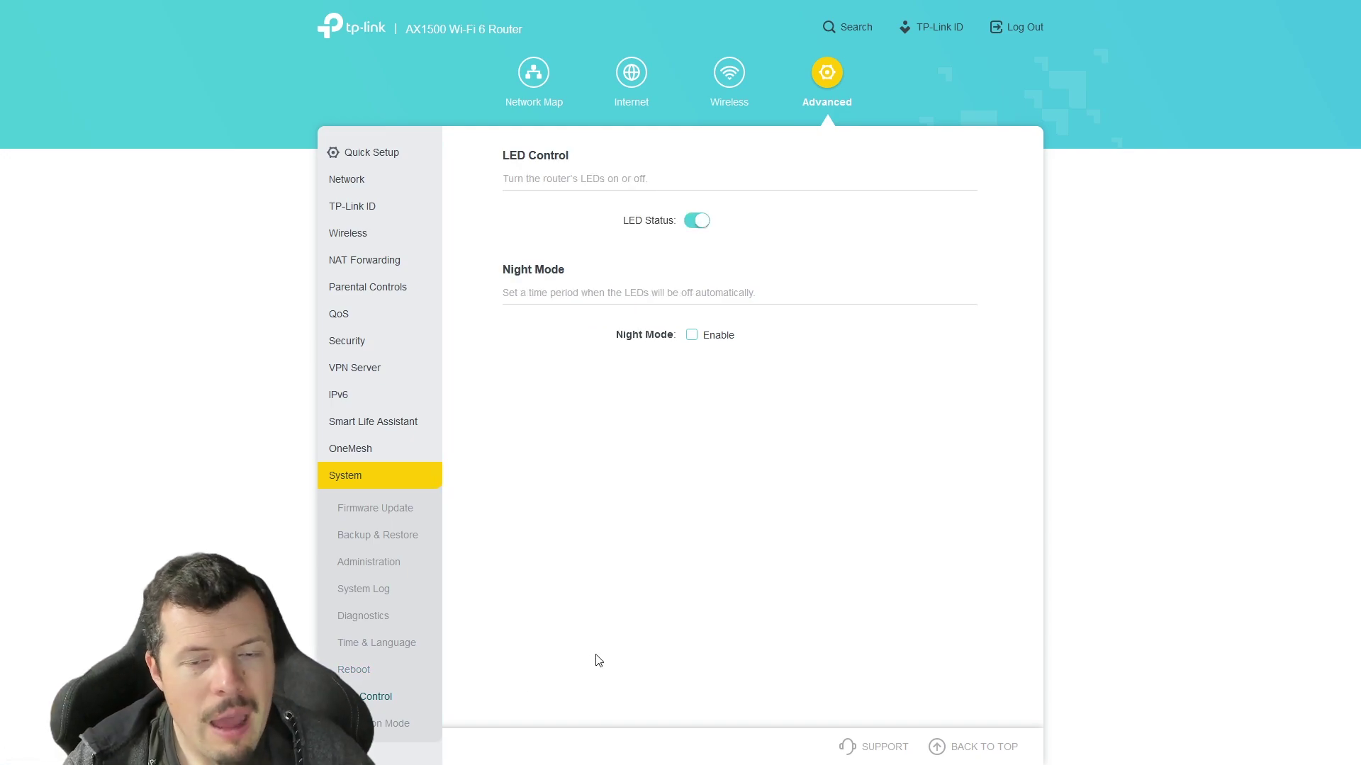